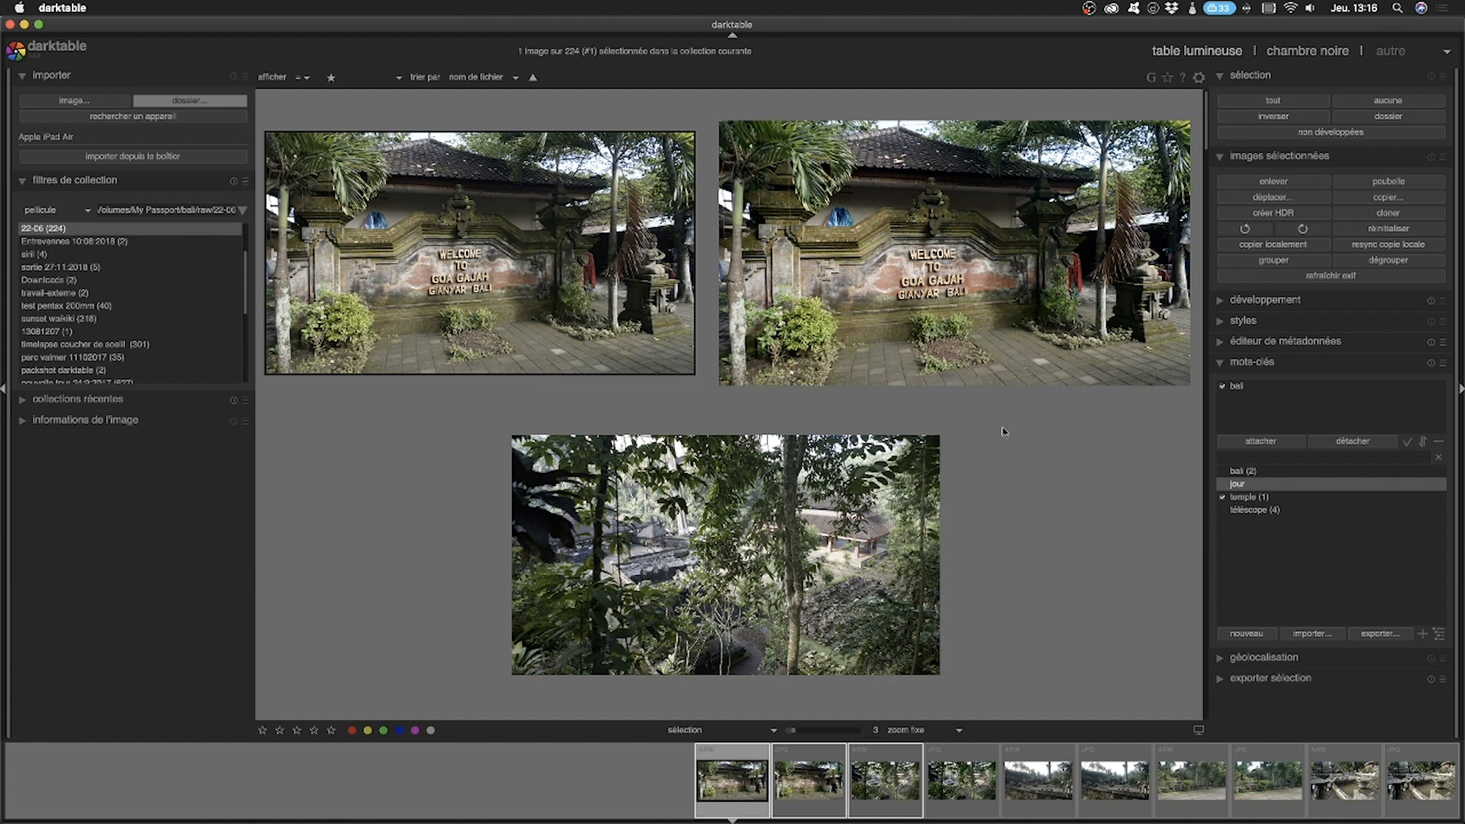
Step: Set the interface theme to darktable-icons-grey in the preferences, and check it in the darkroom before returning to the lighttable
click(1198, 77)
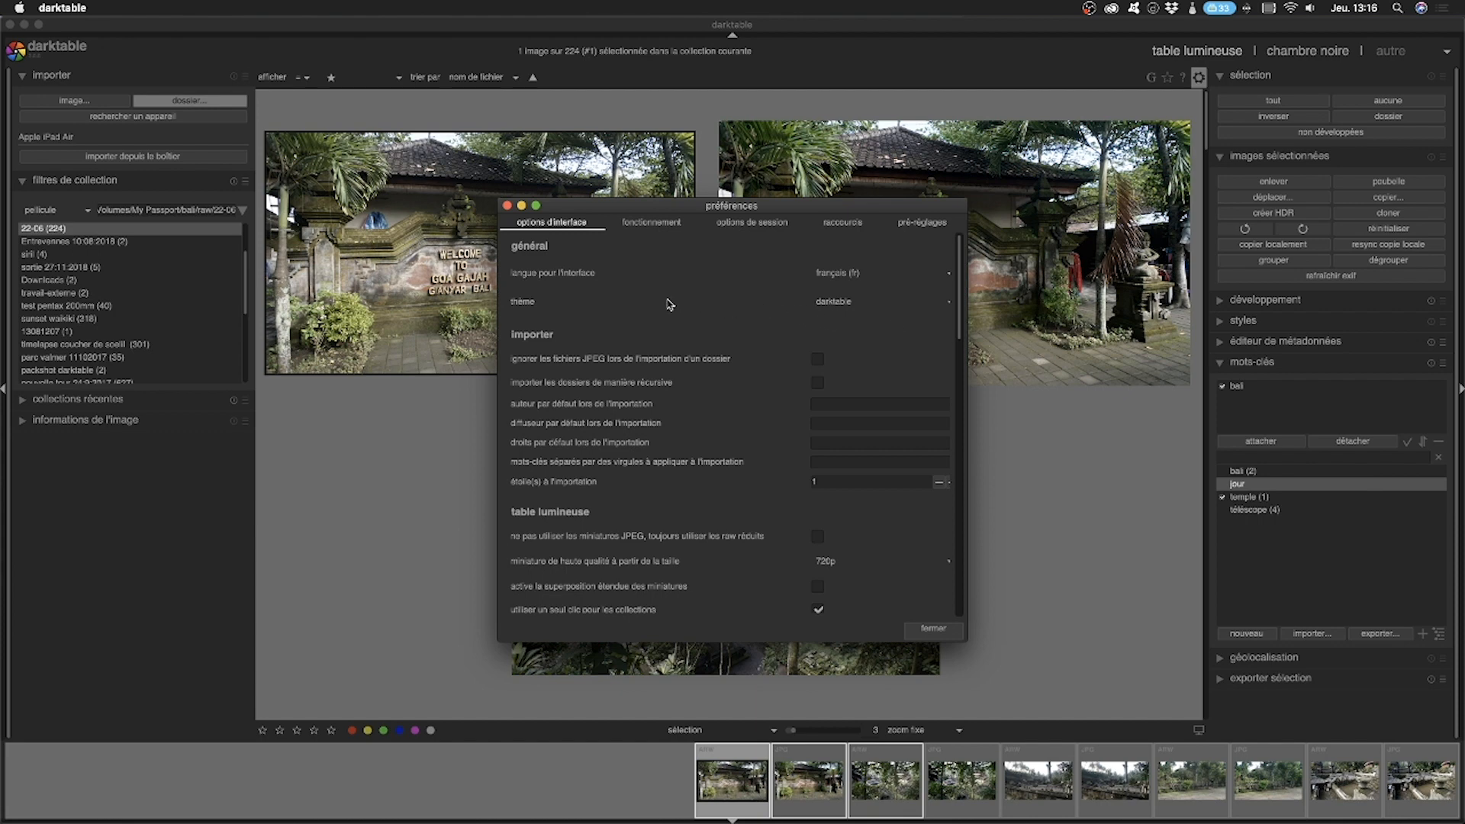
scroll(763, 312, down, 1)
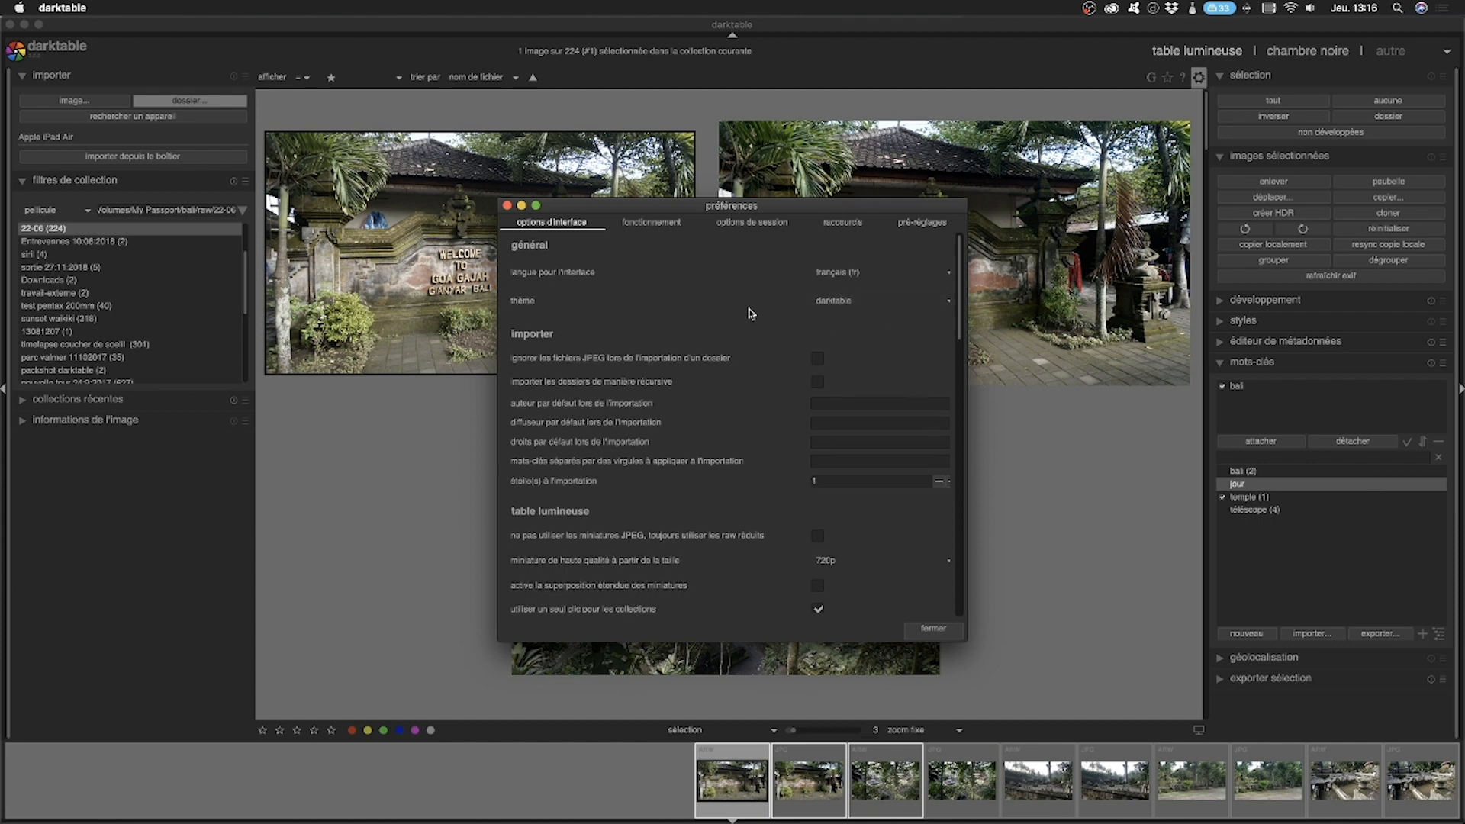
scroll(752, 313, up, 1)
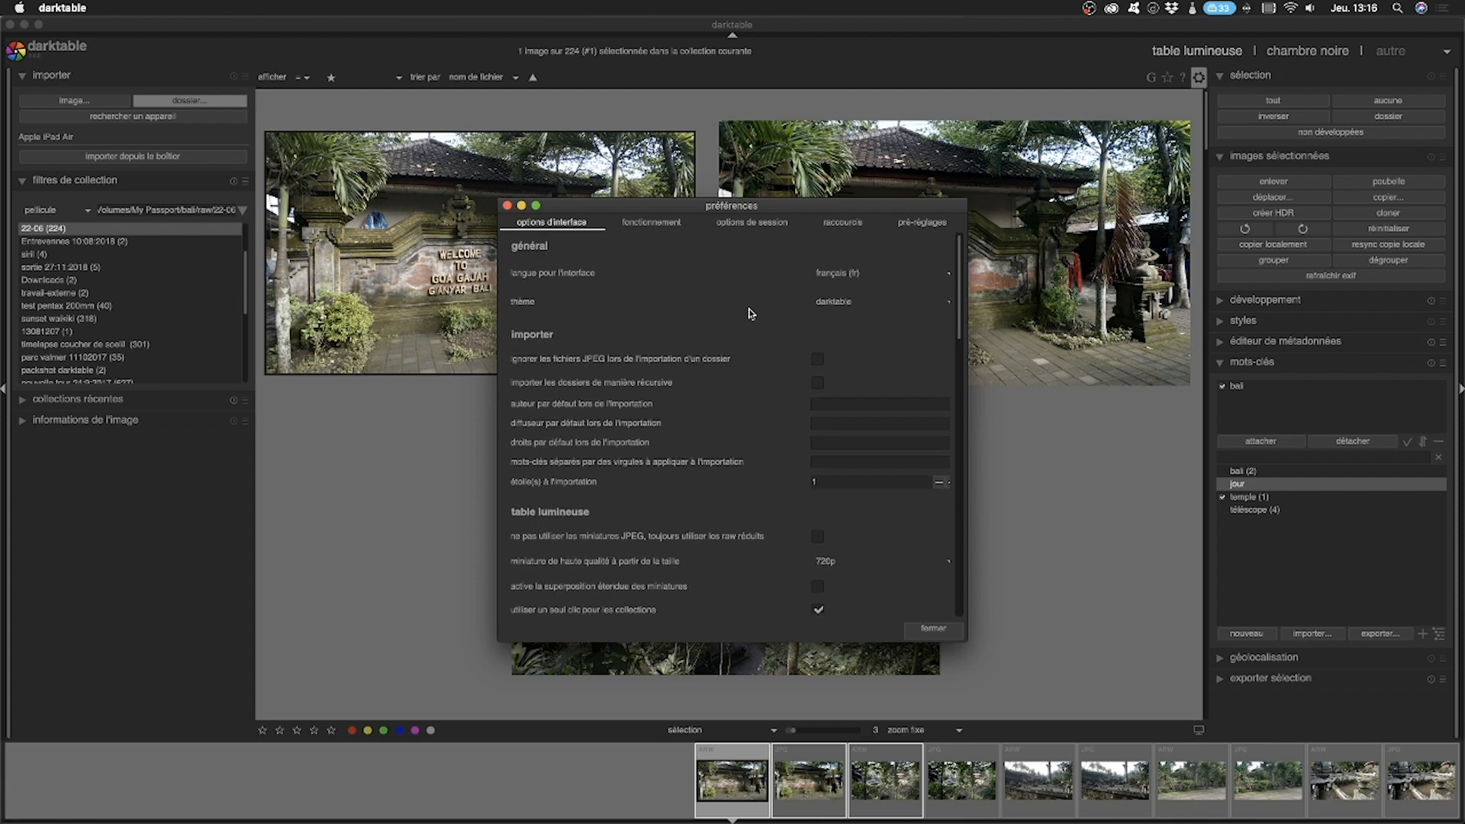
click(875, 305)
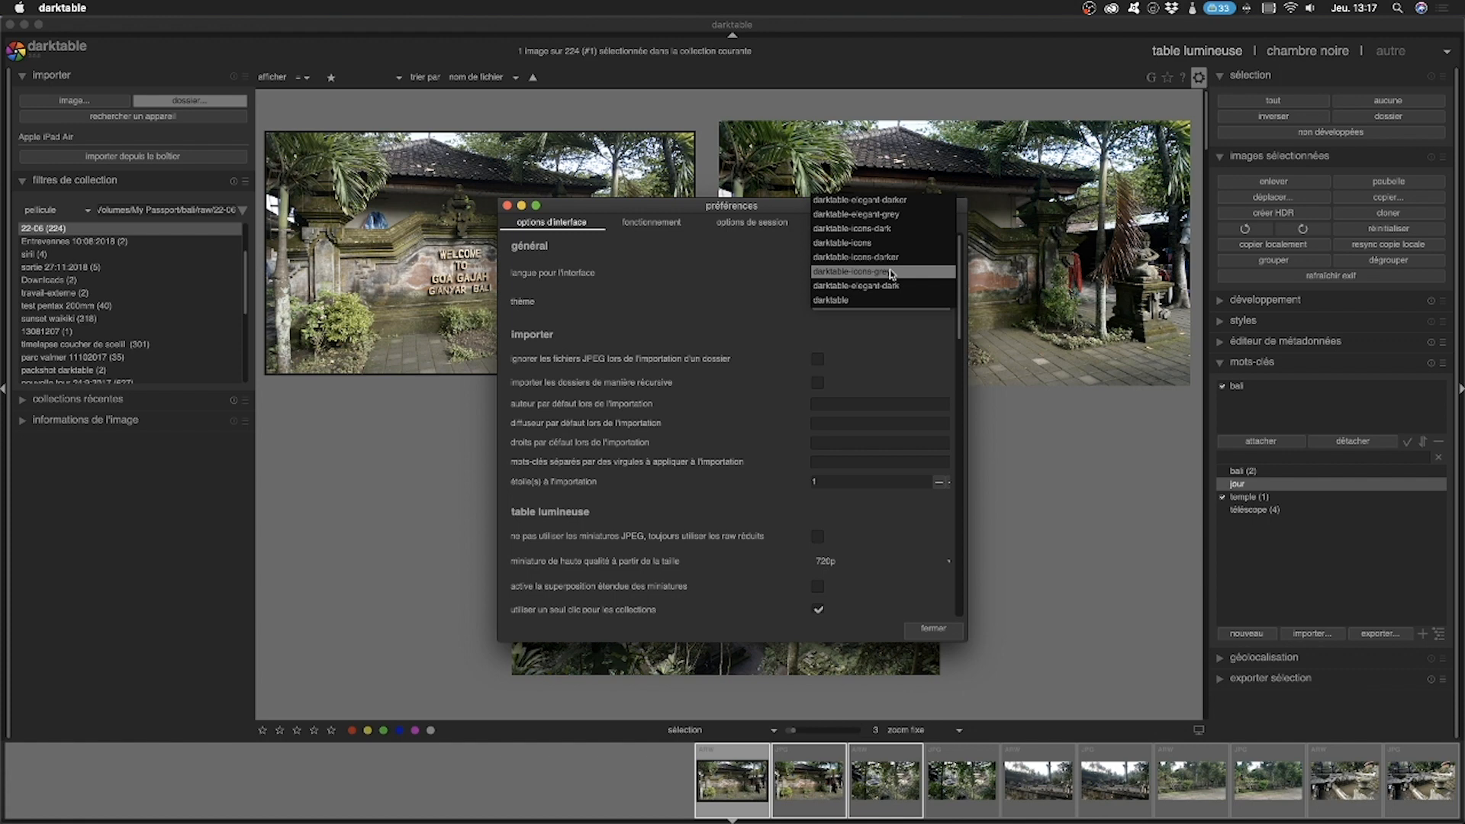
click(890, 273)
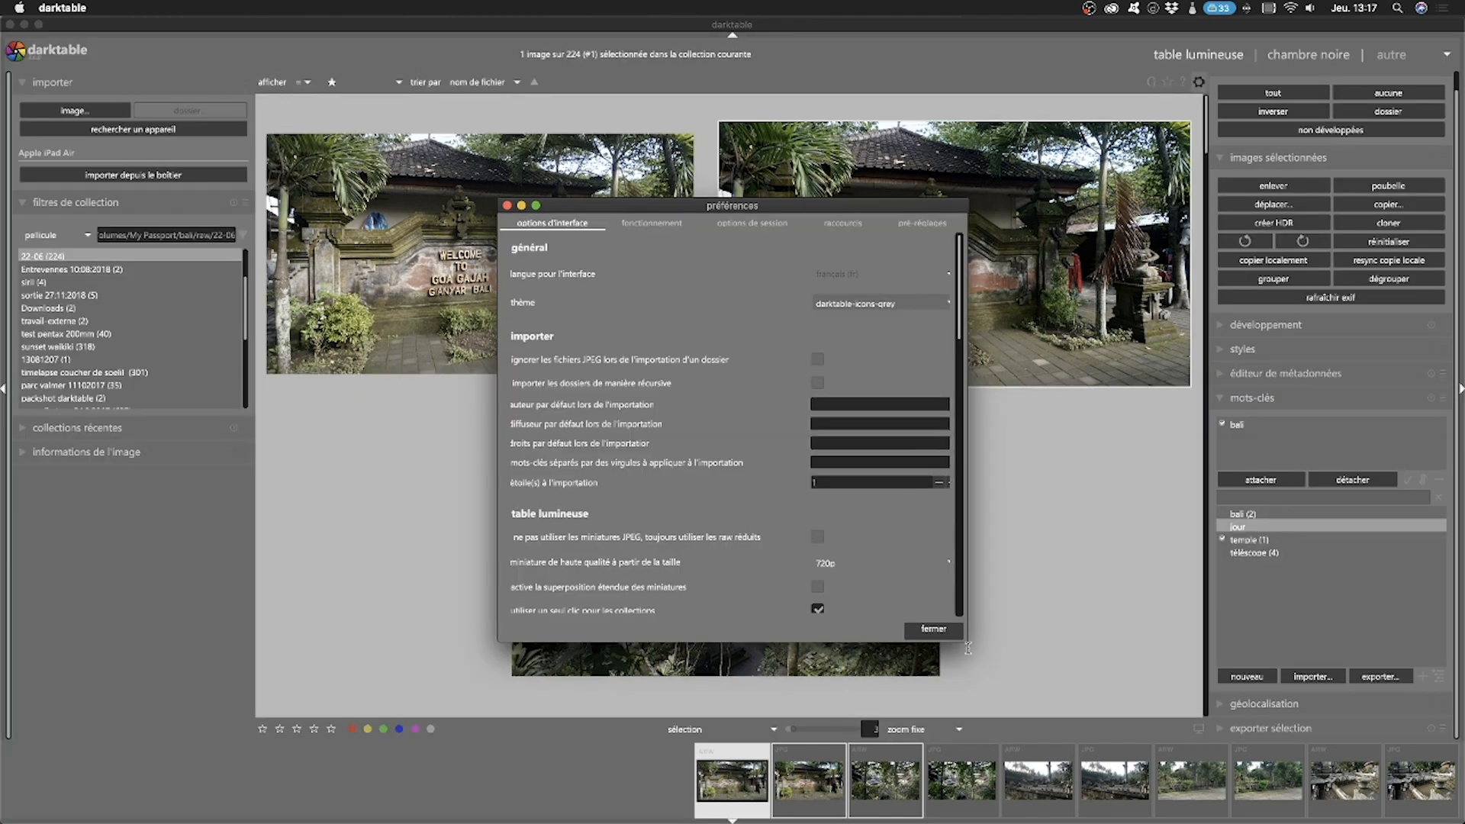
click(934, 629)
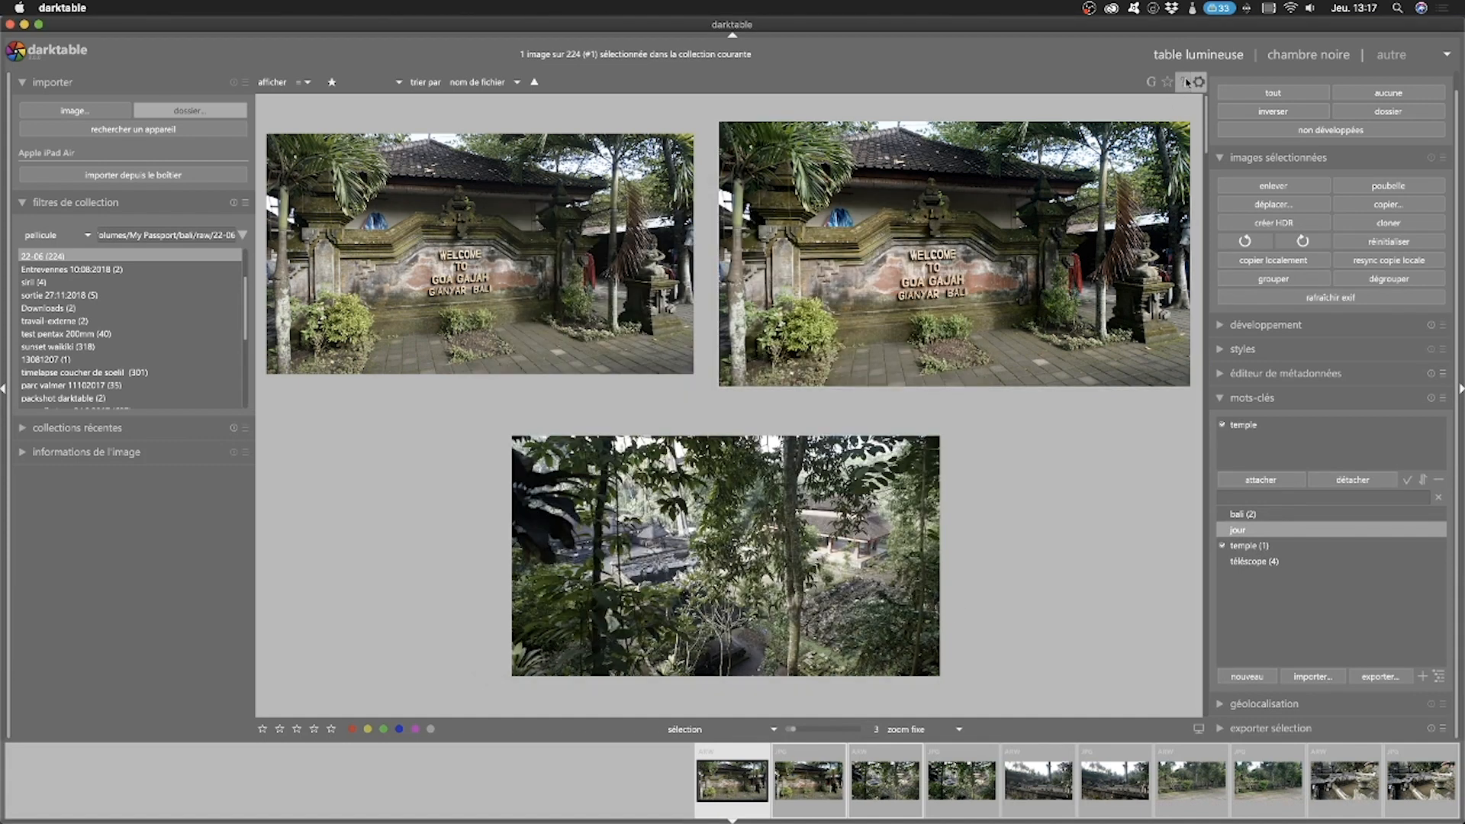
click(1312, 59)
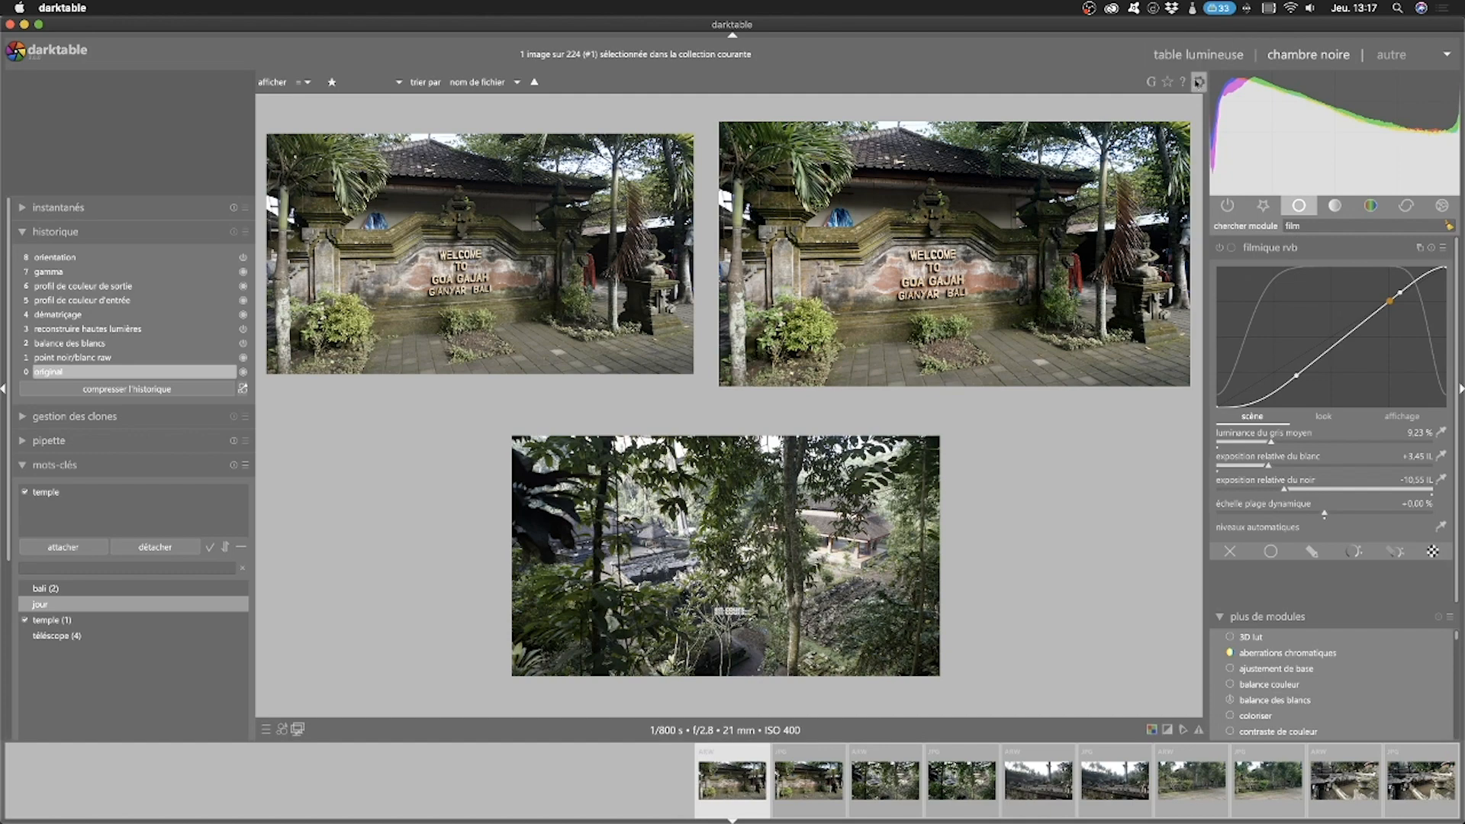
click(1205, 67)
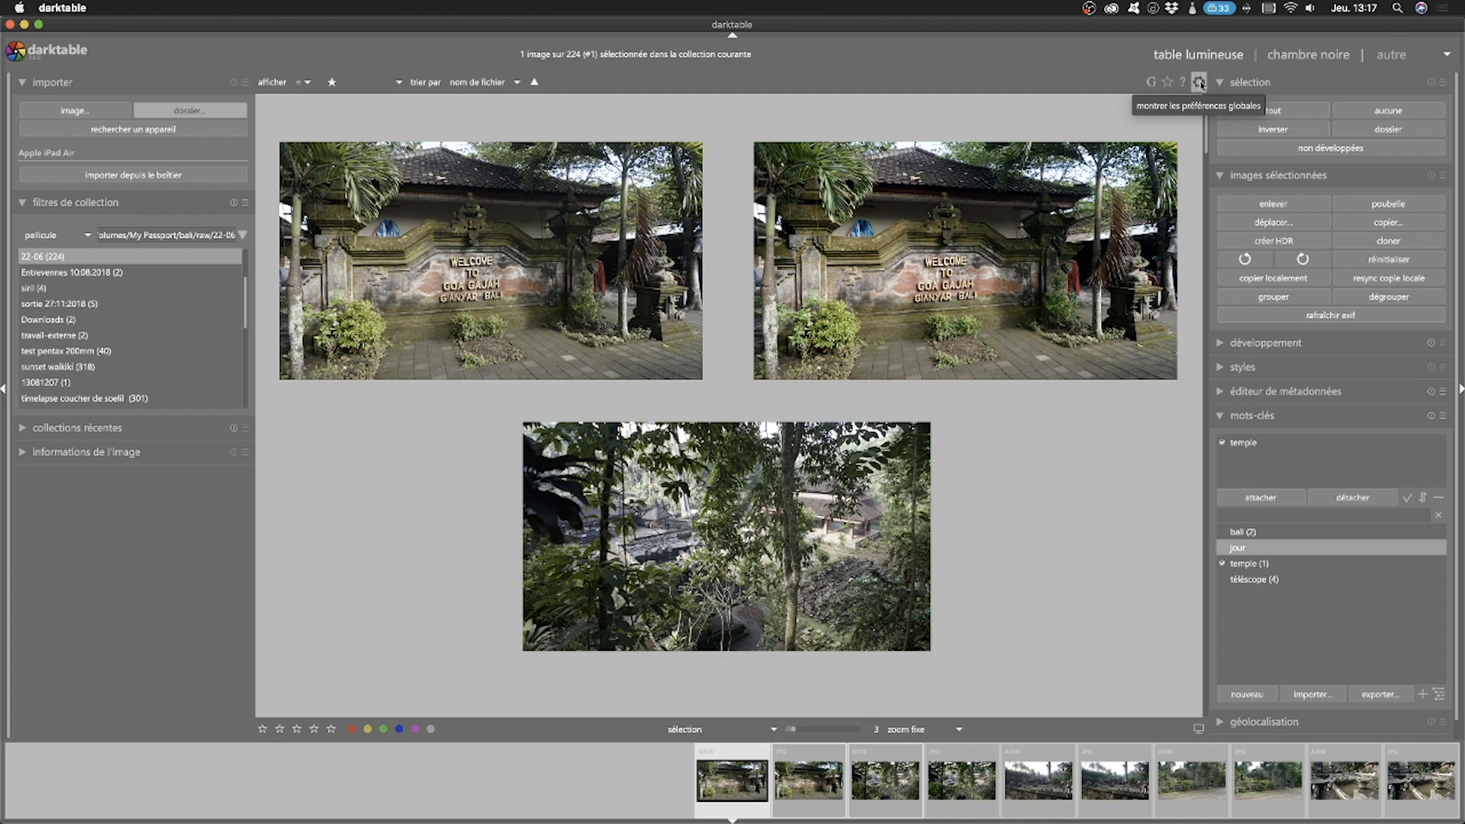
Step: Switch the interface theme back to darktable in the global preferences
click(1200, 84)
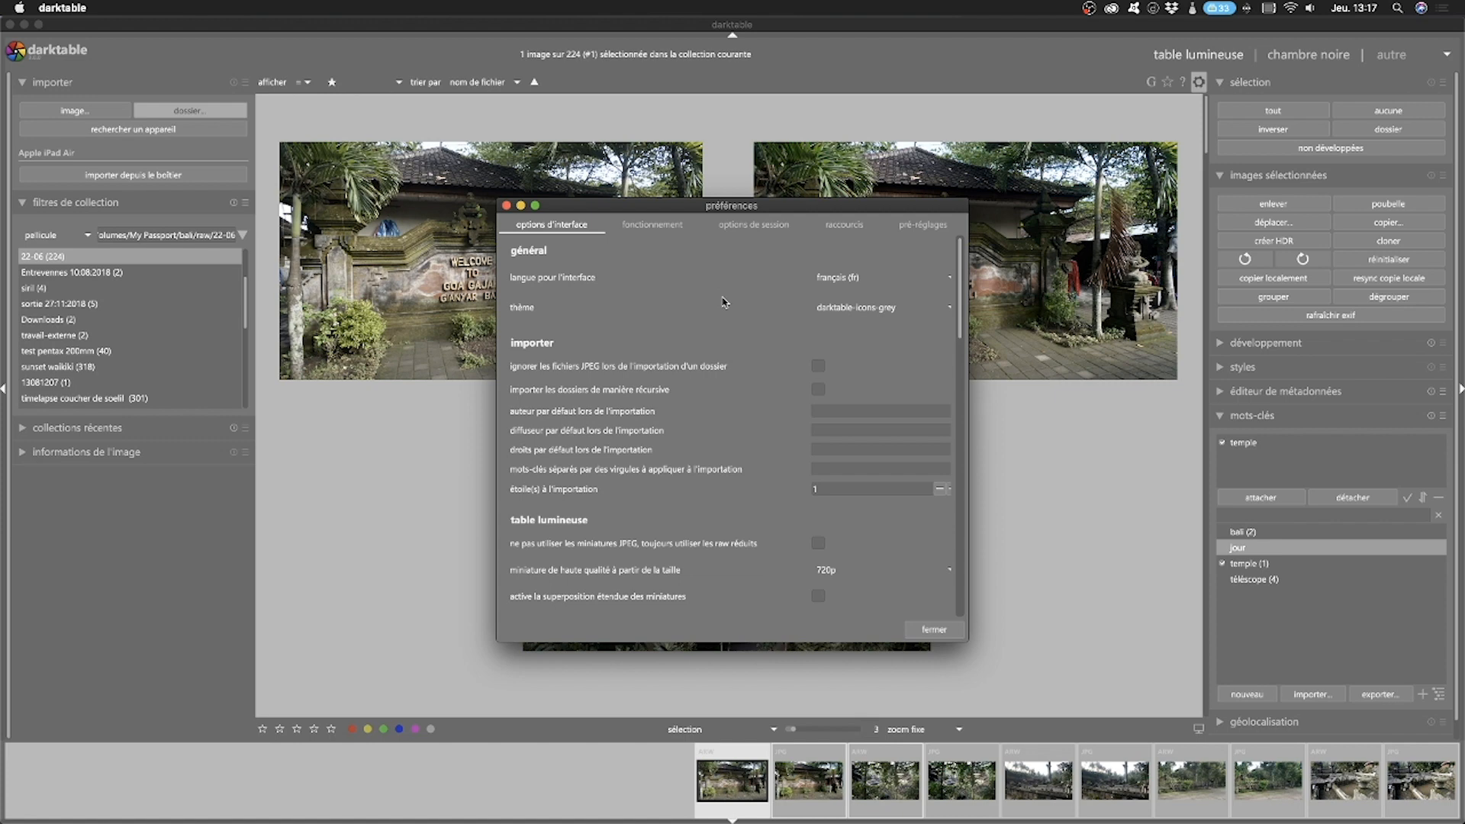
click(946, 309)
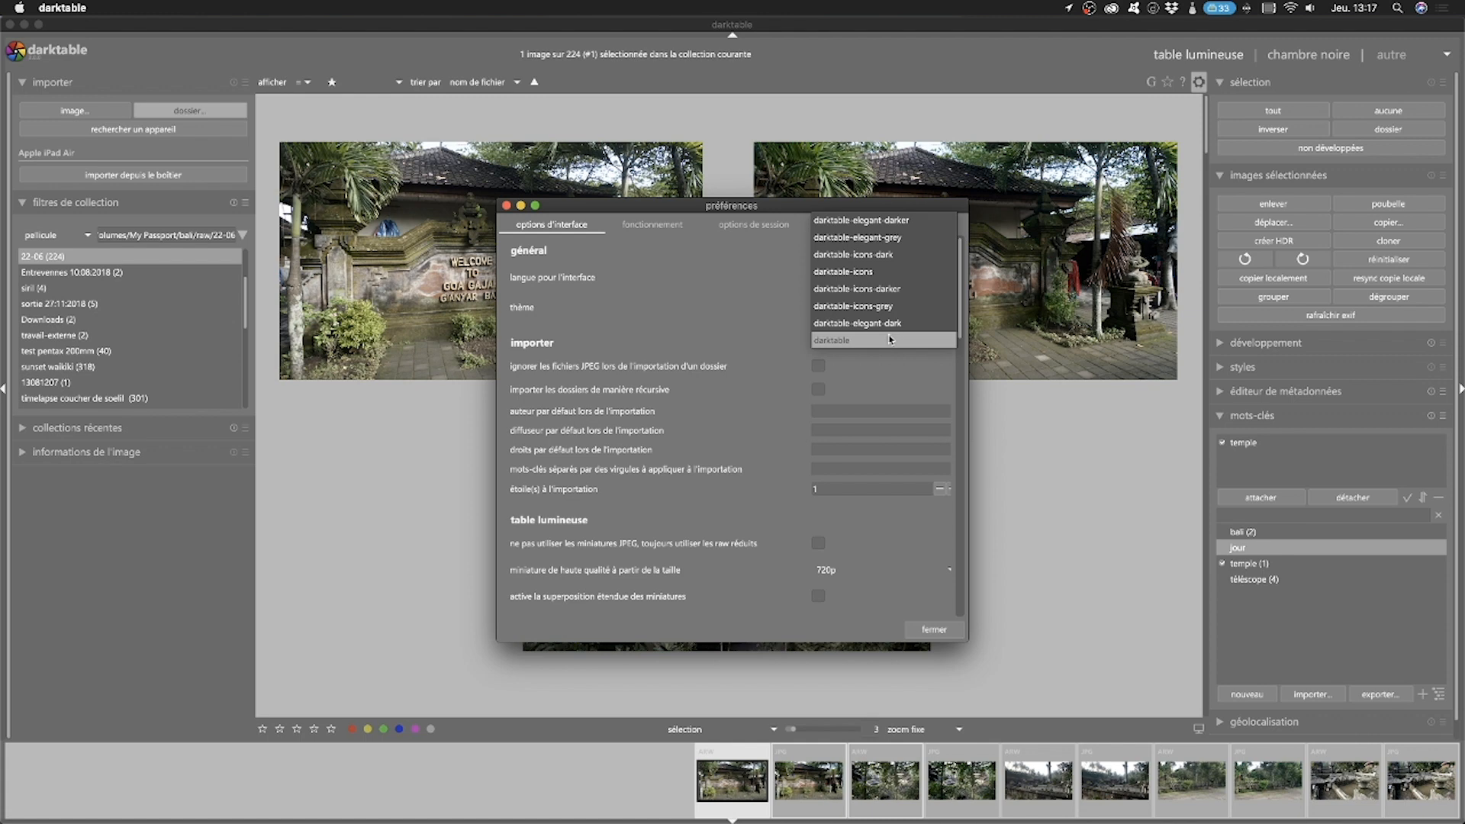
click(893, 340)
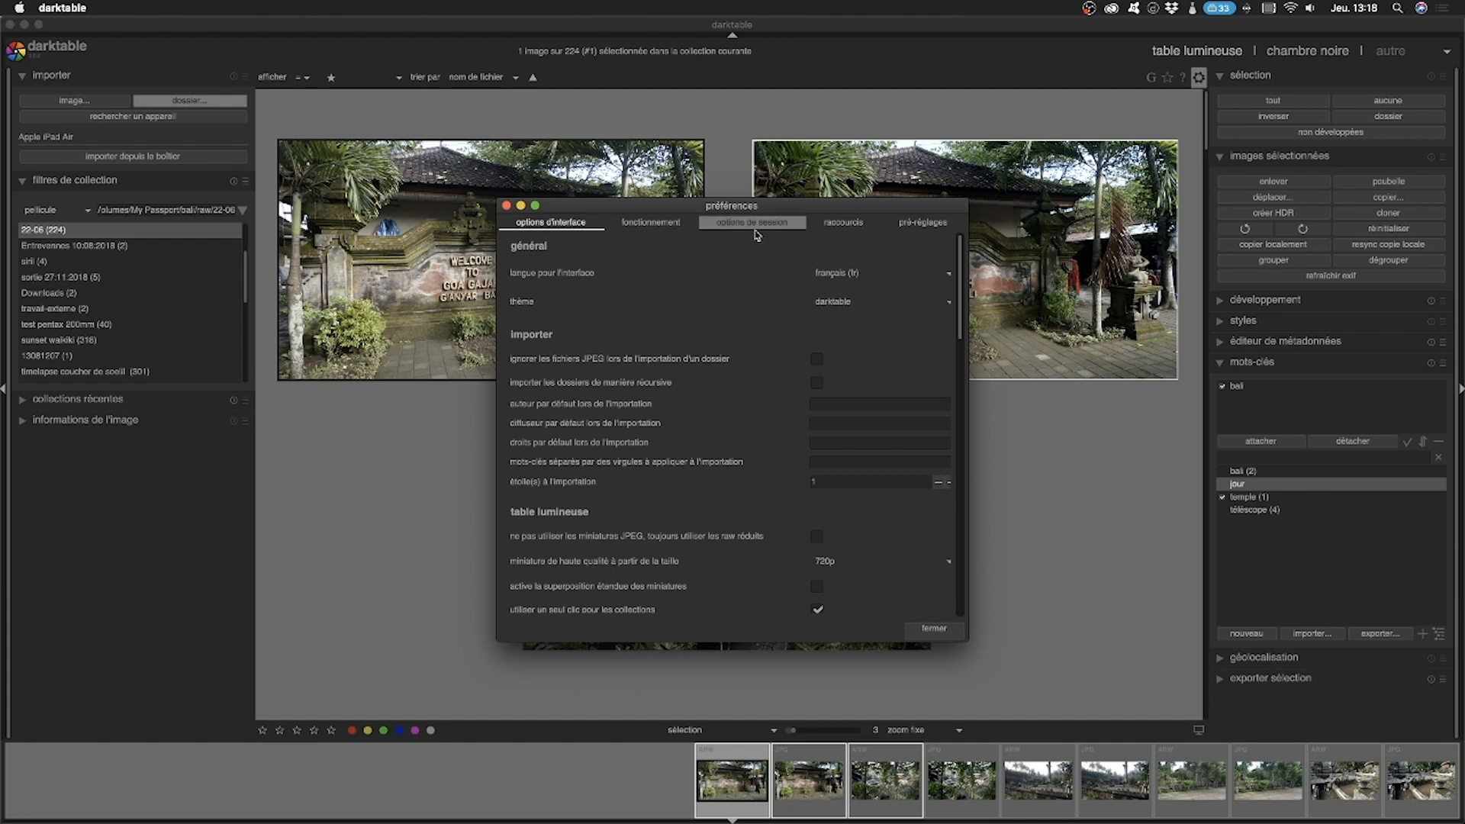
Step: Set the interface theme to darktable-elegant-grey, leaving the preferences open
click(874, 307)
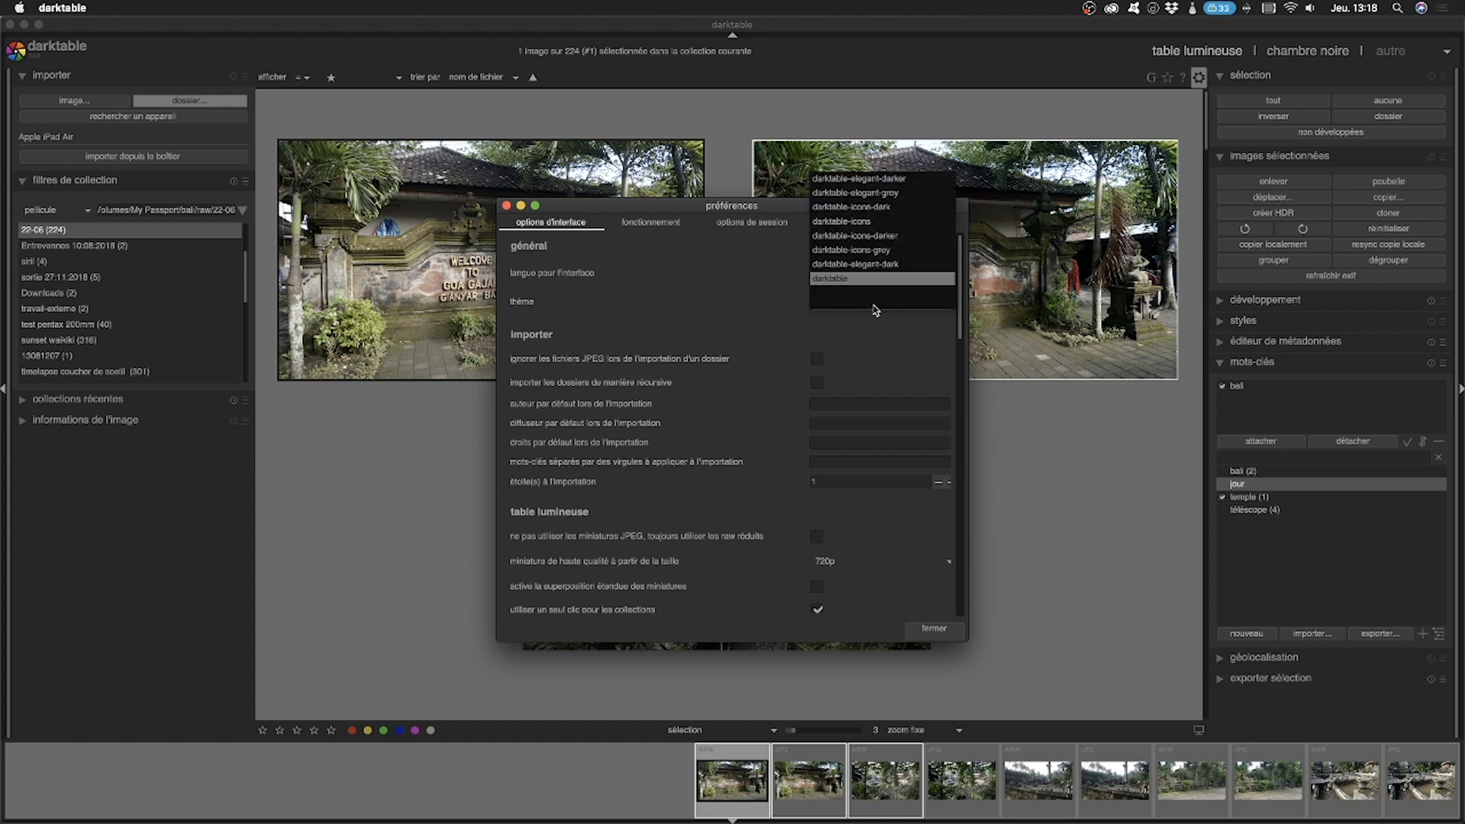
click(897, 196)
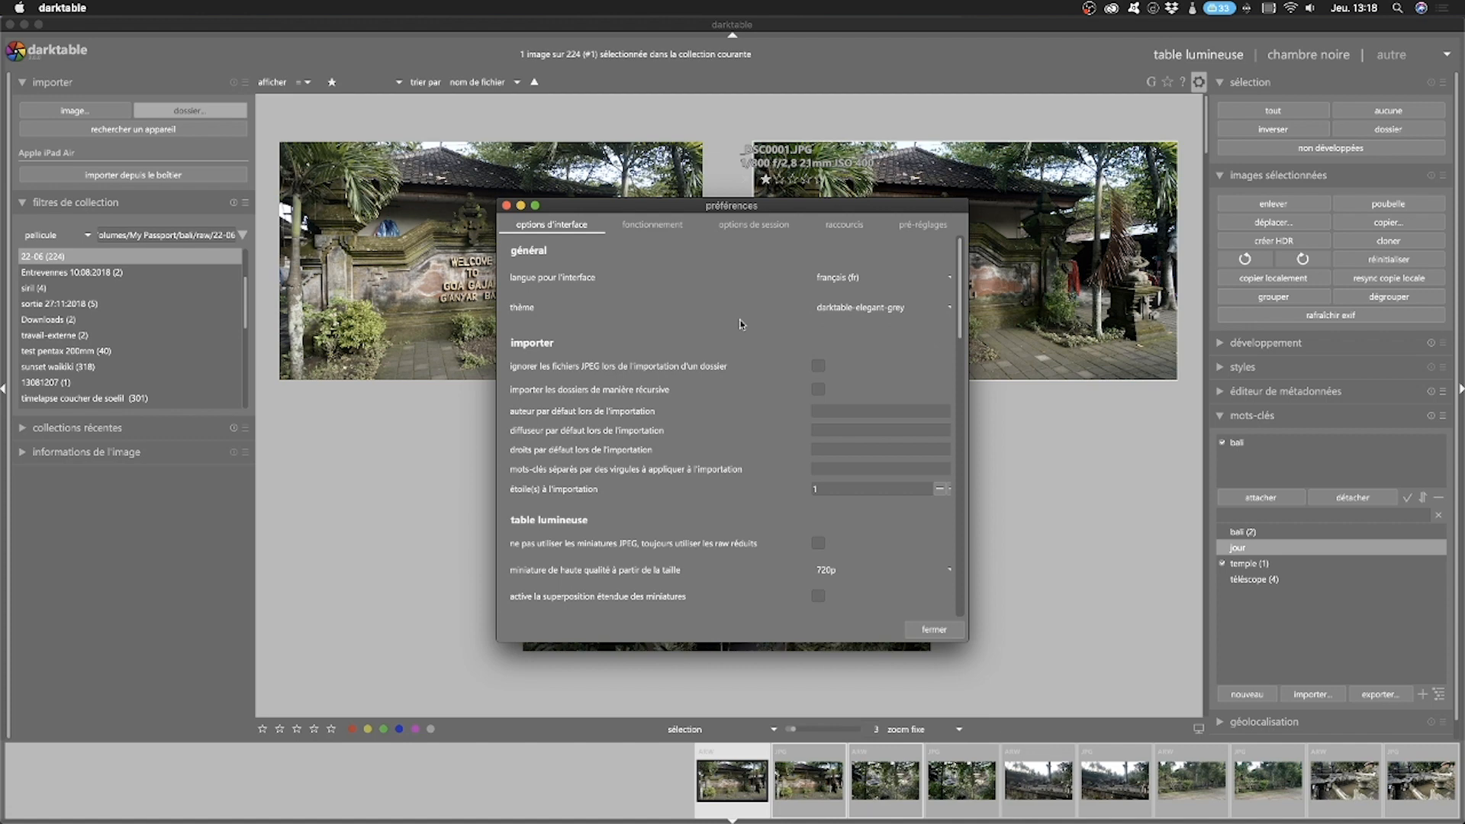
click(914, 308)
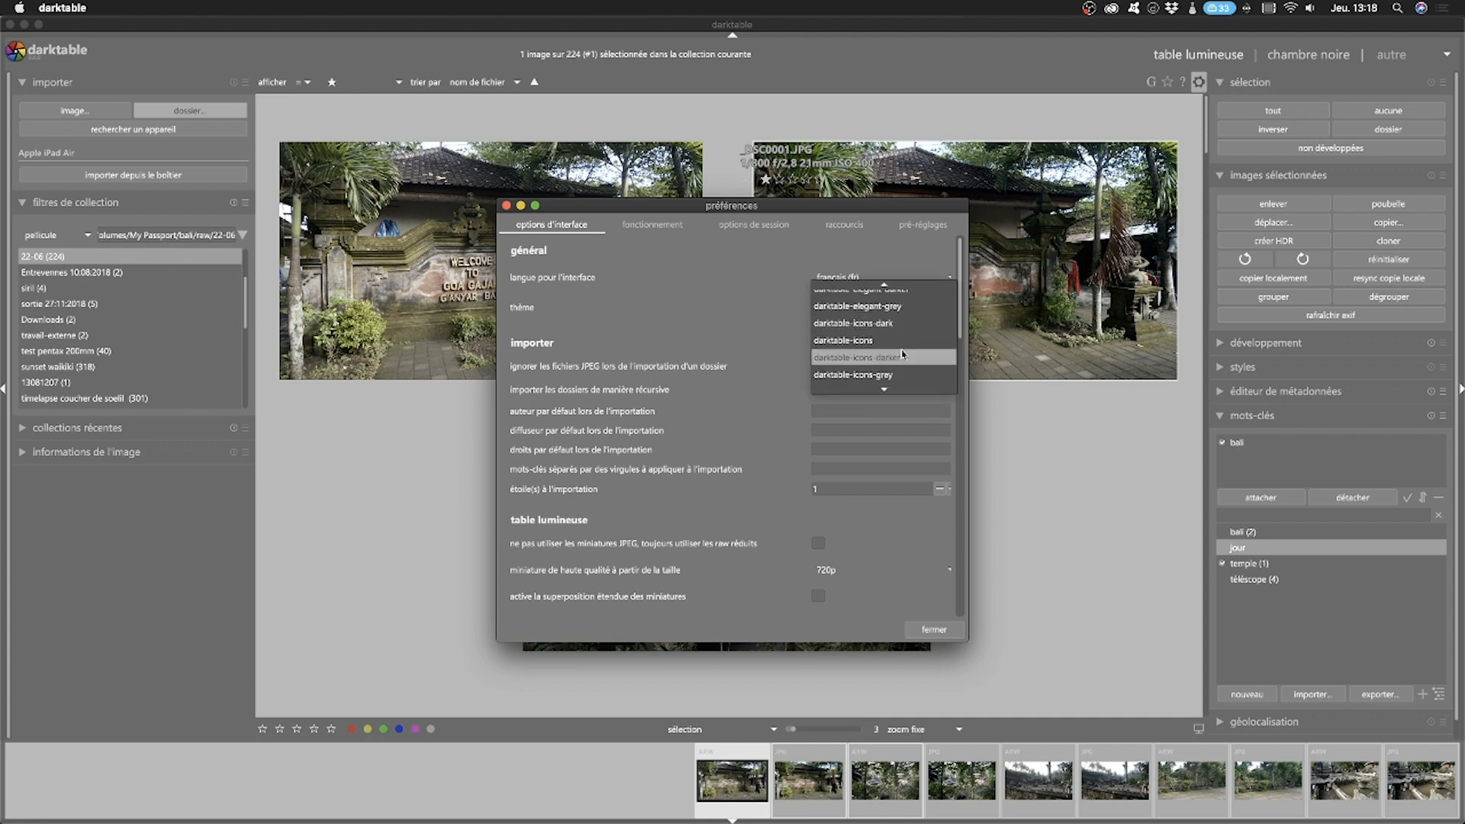
click(900, 307)
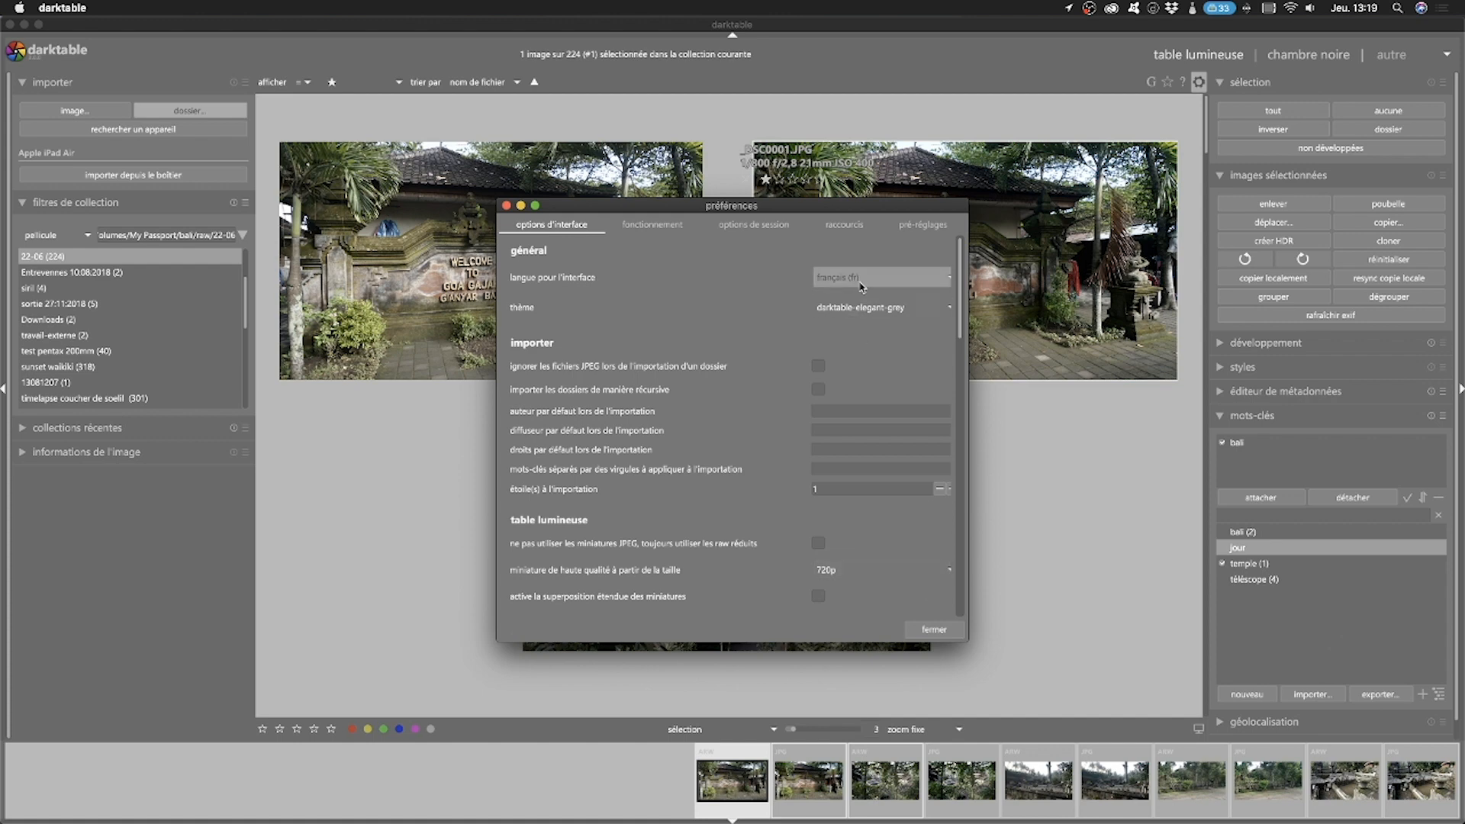
Step: Restore the darktable theme for the interface and dismiss the list of available themes
click(871, 308)
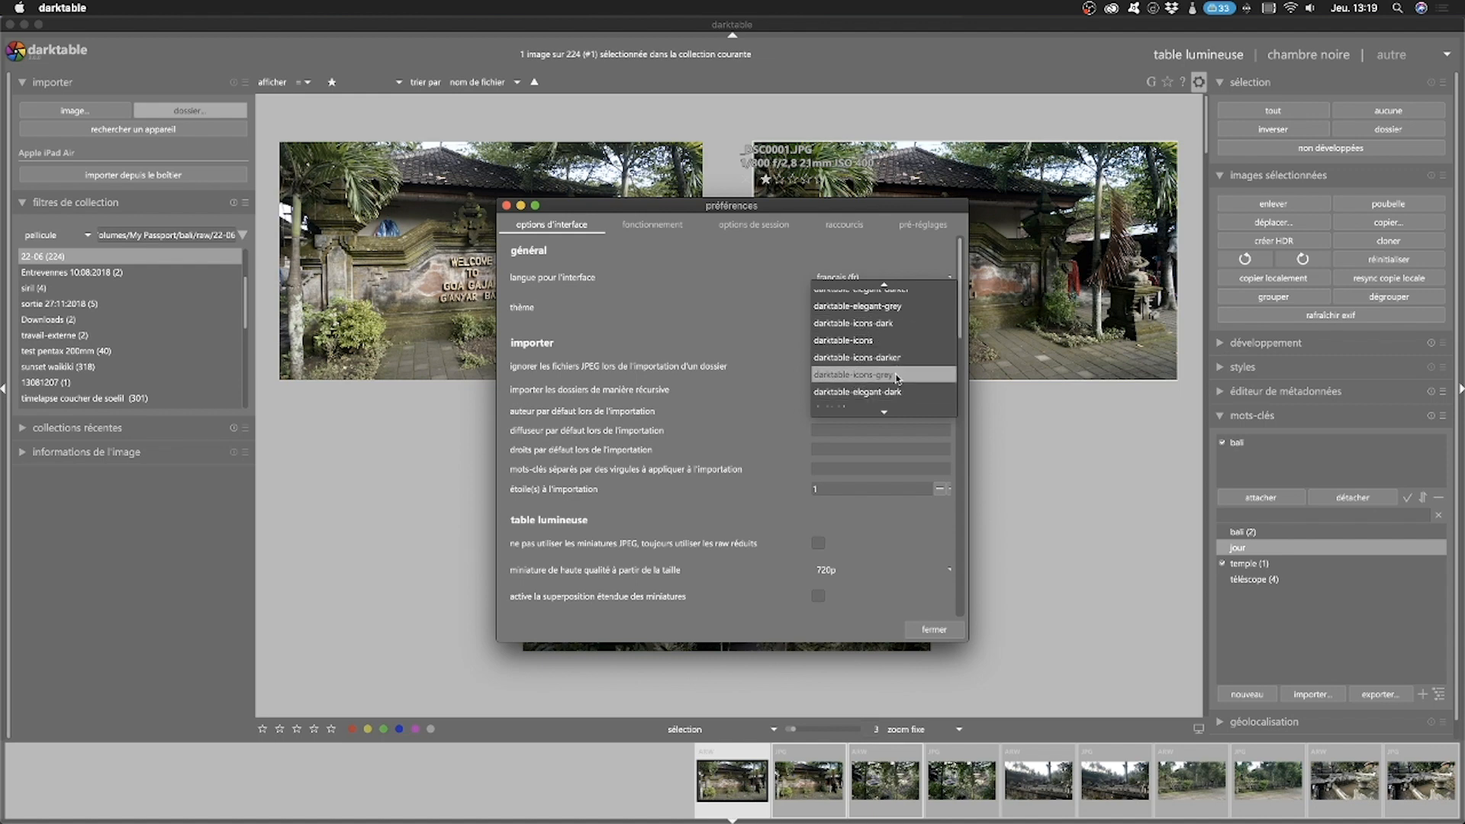
mouse_move(882, 412)
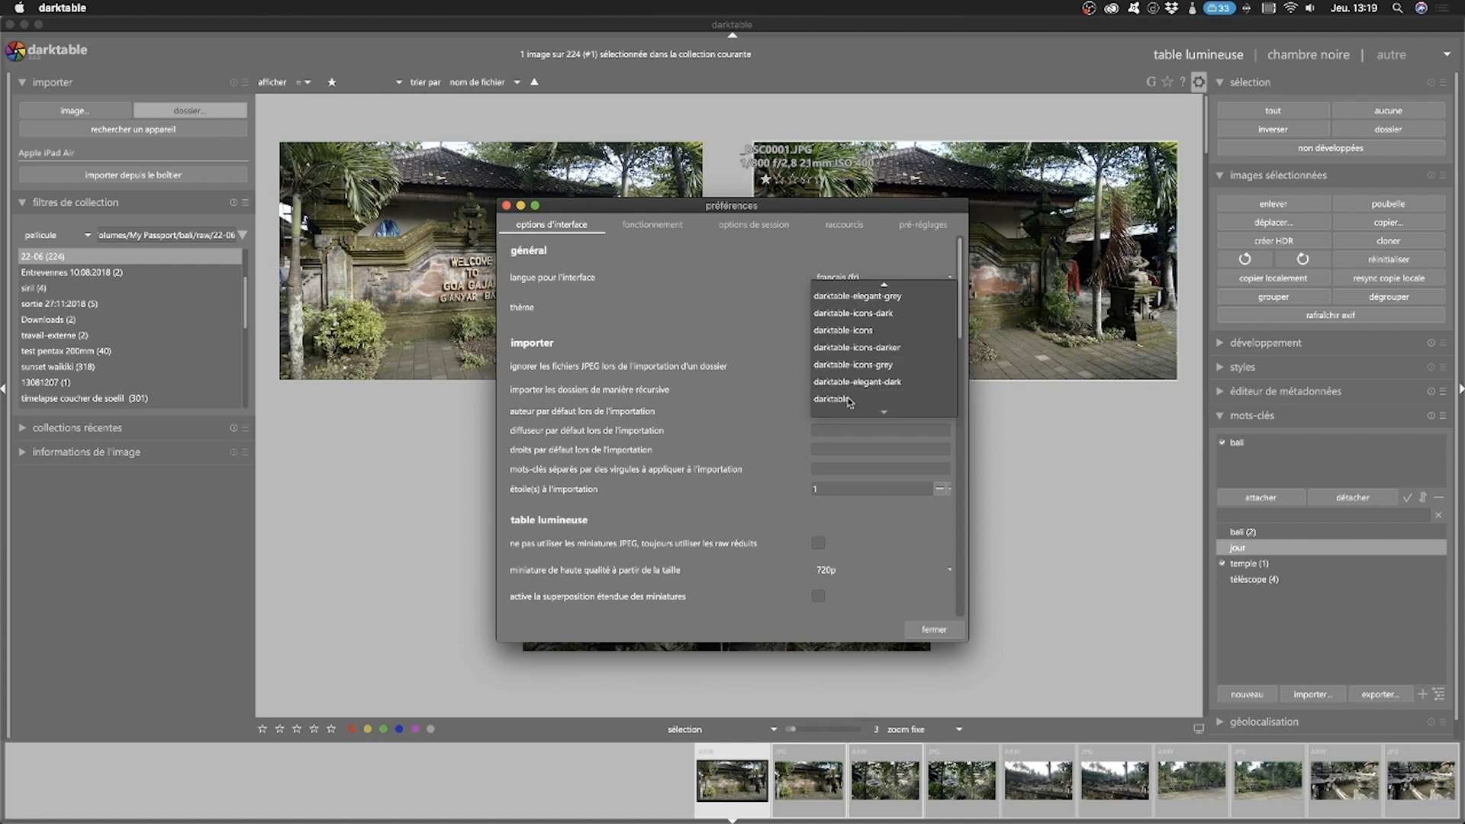
click(833, 399)
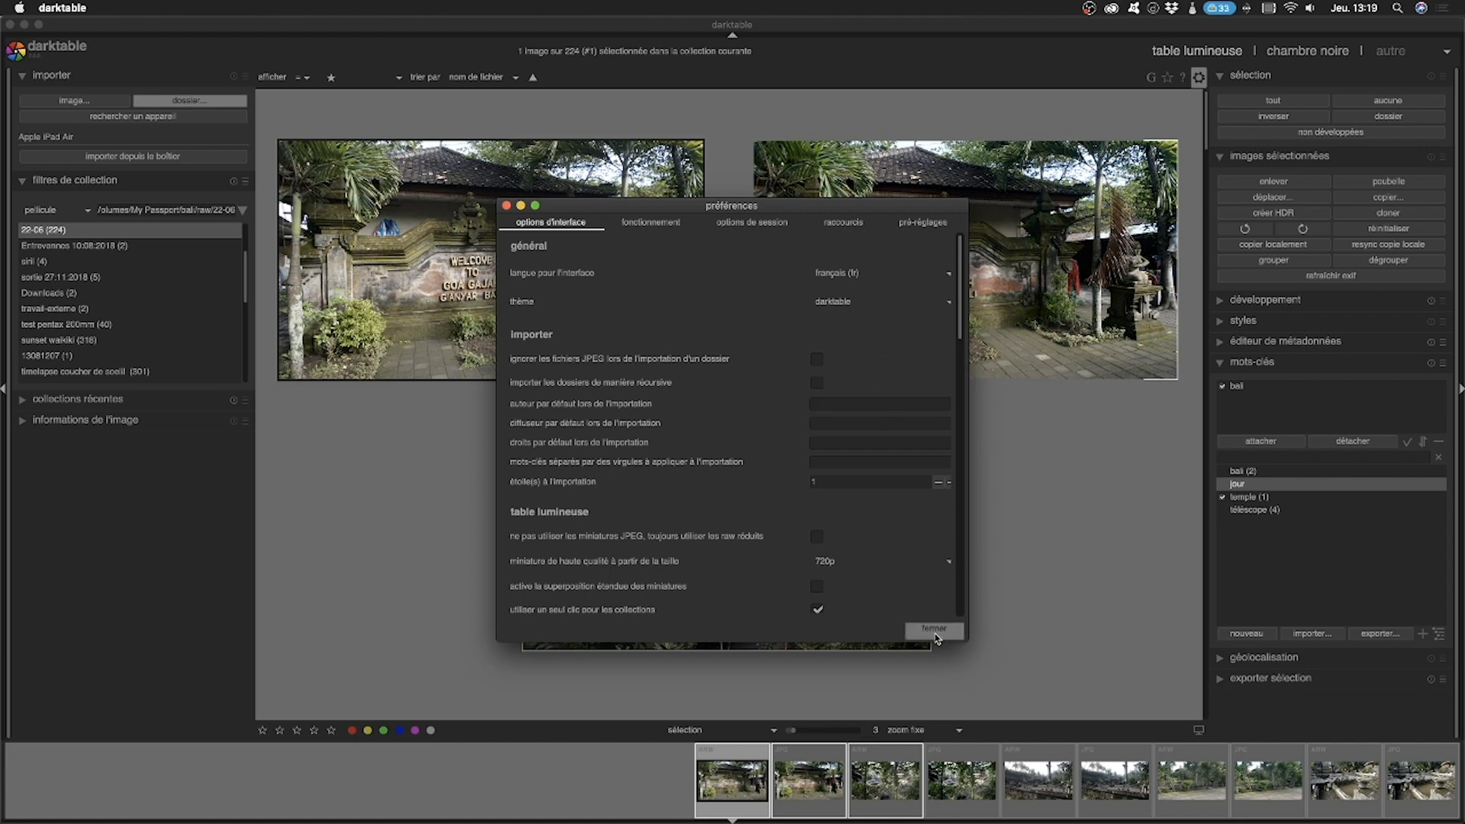
click(855, 309)
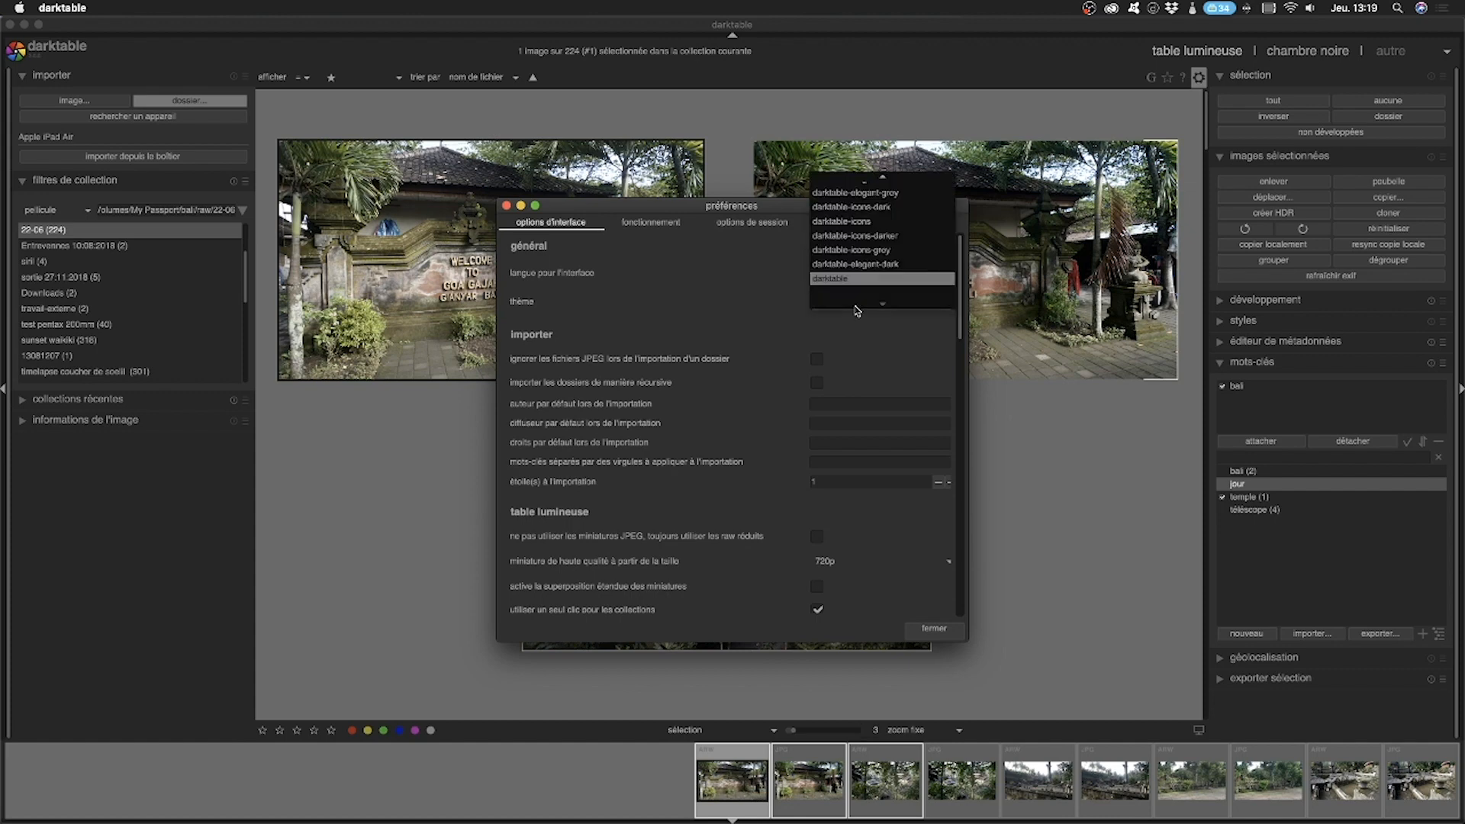
click(825, 366)
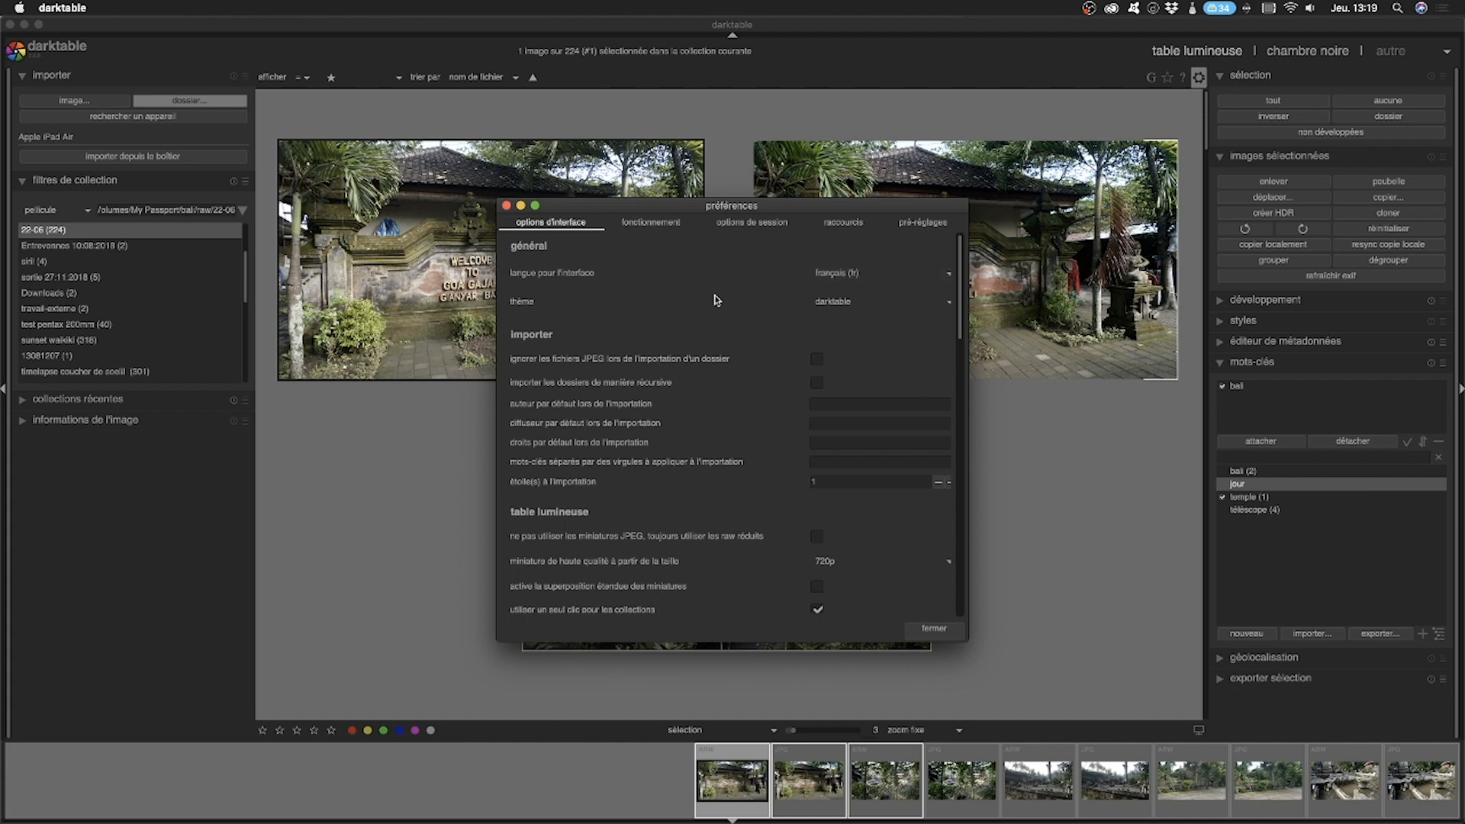
Step: Look through the interface, processing and session options in the preferences, and close the dialog
scroll(735, 369, down, 4)
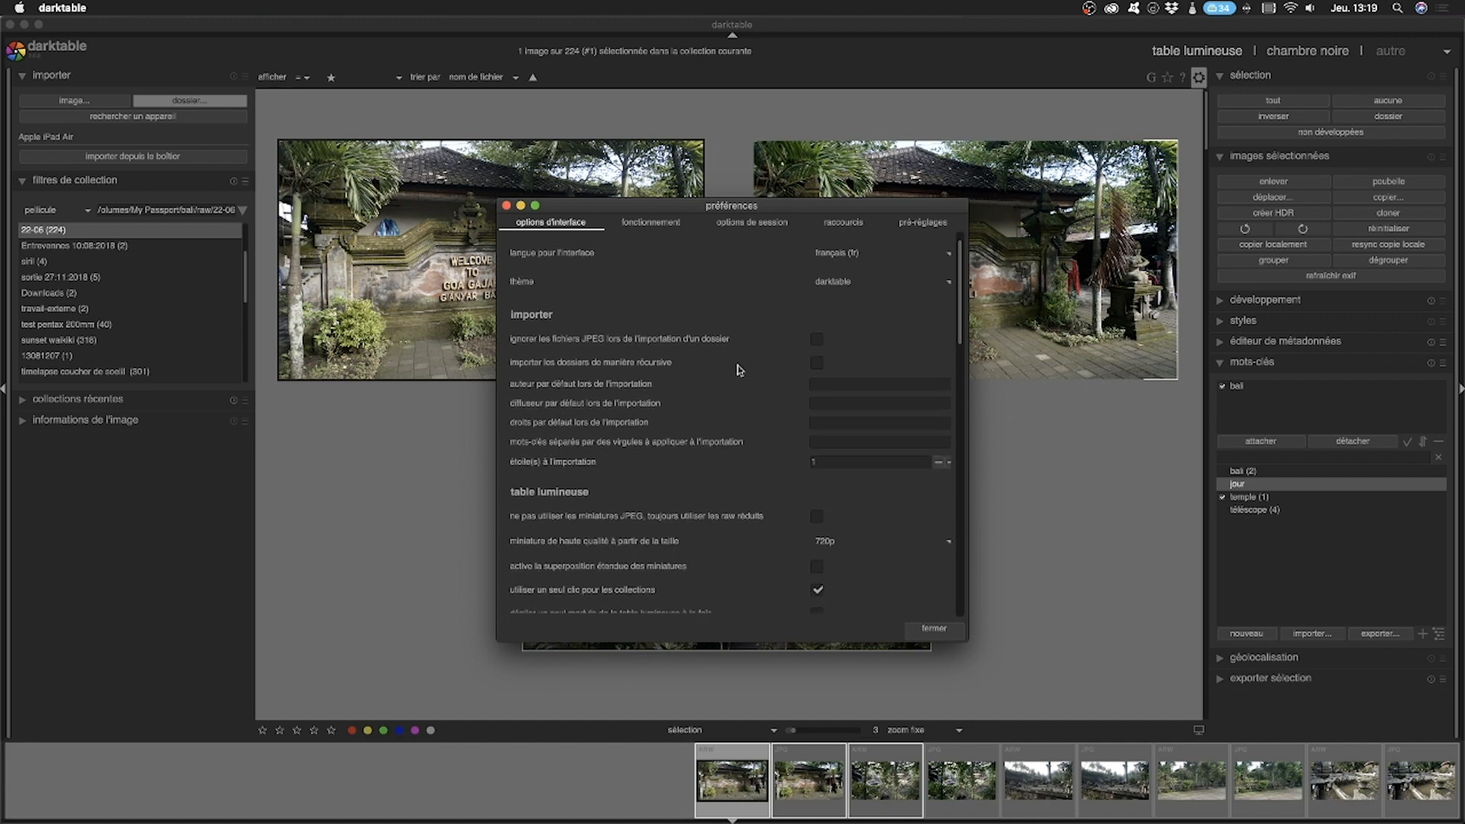
scroll(737, 370, down, 2)
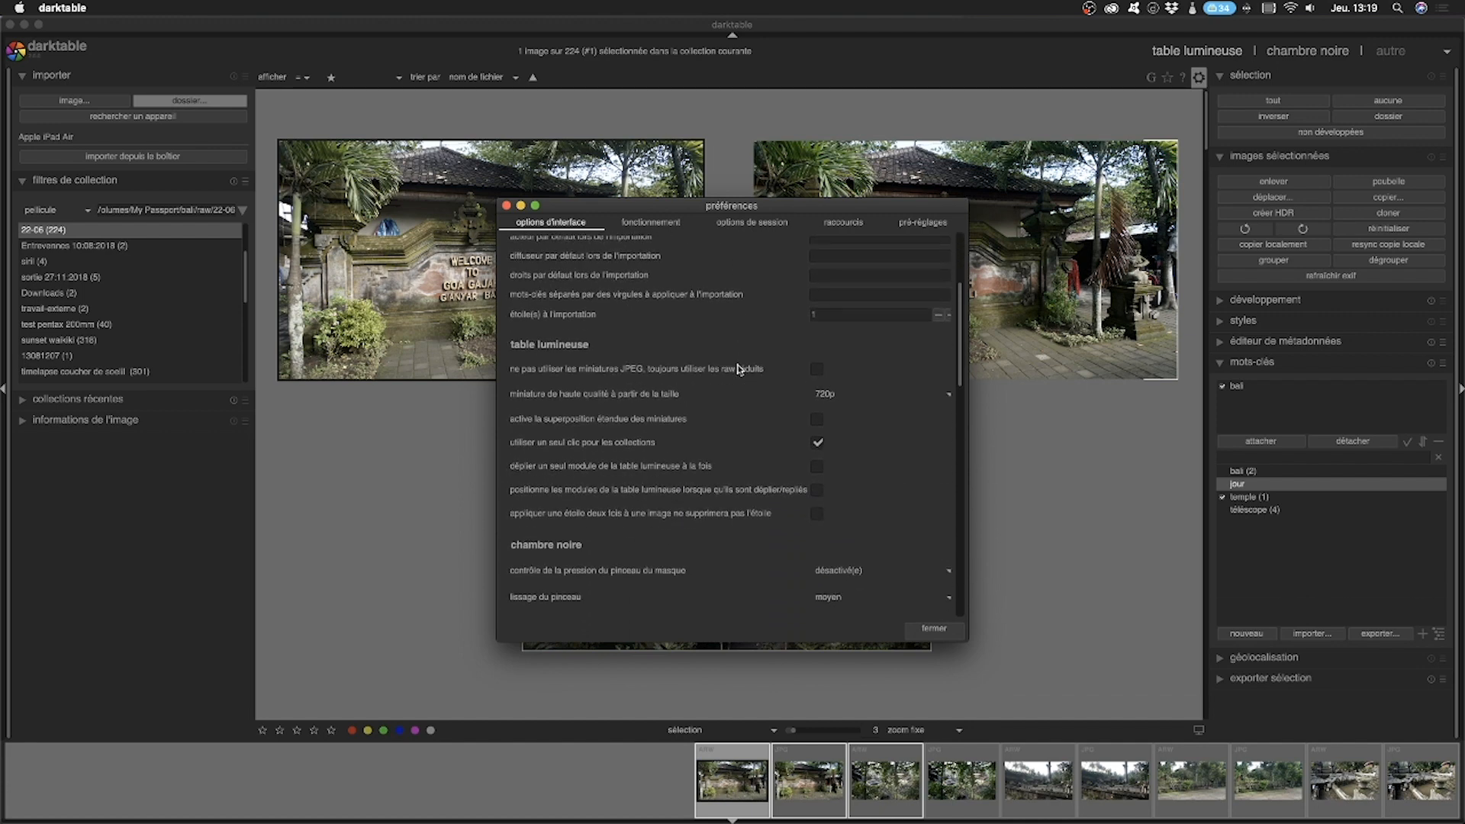
scroll(736, 370, up, 6)
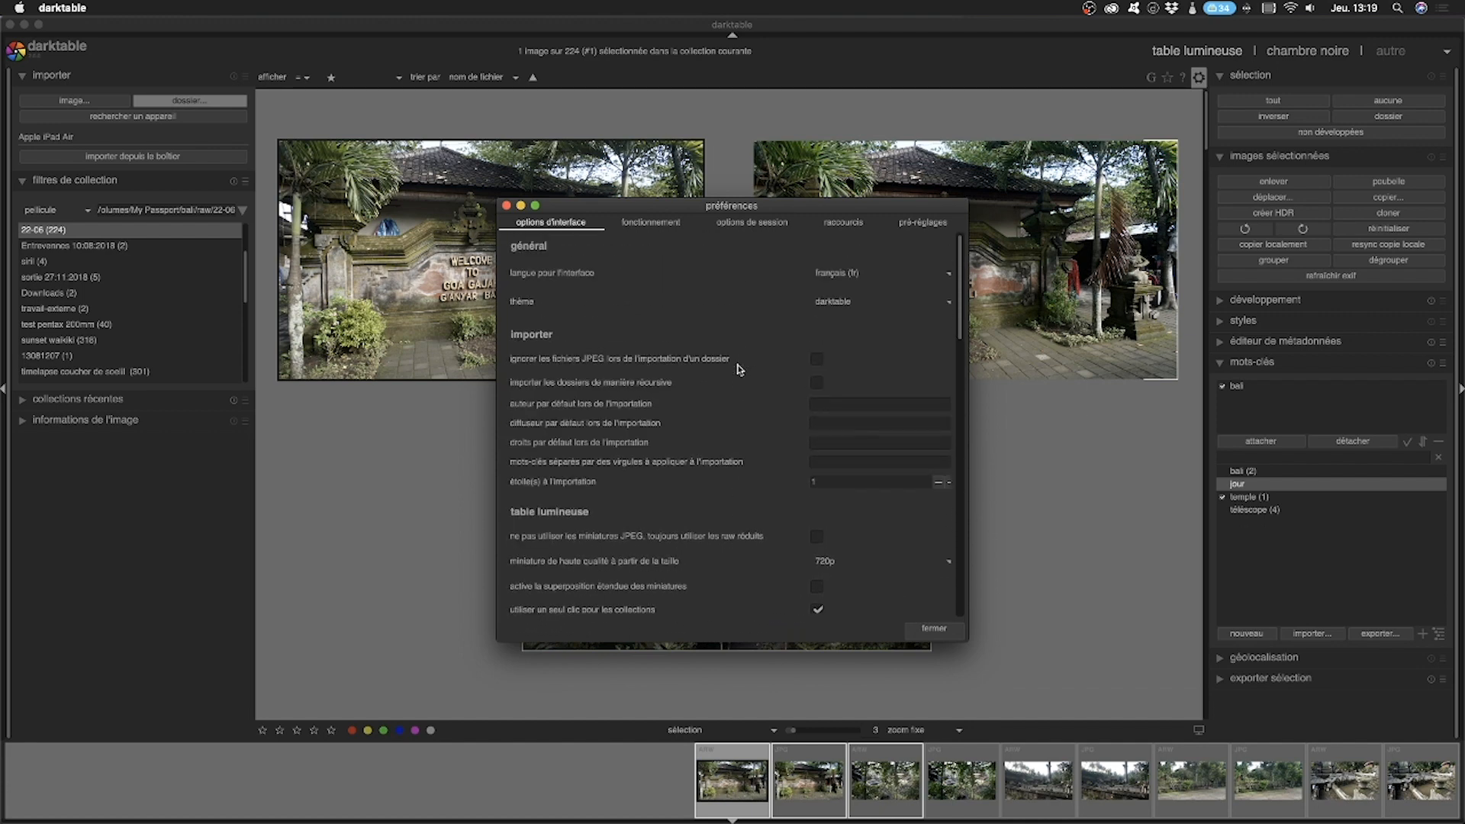
click(655, 225)
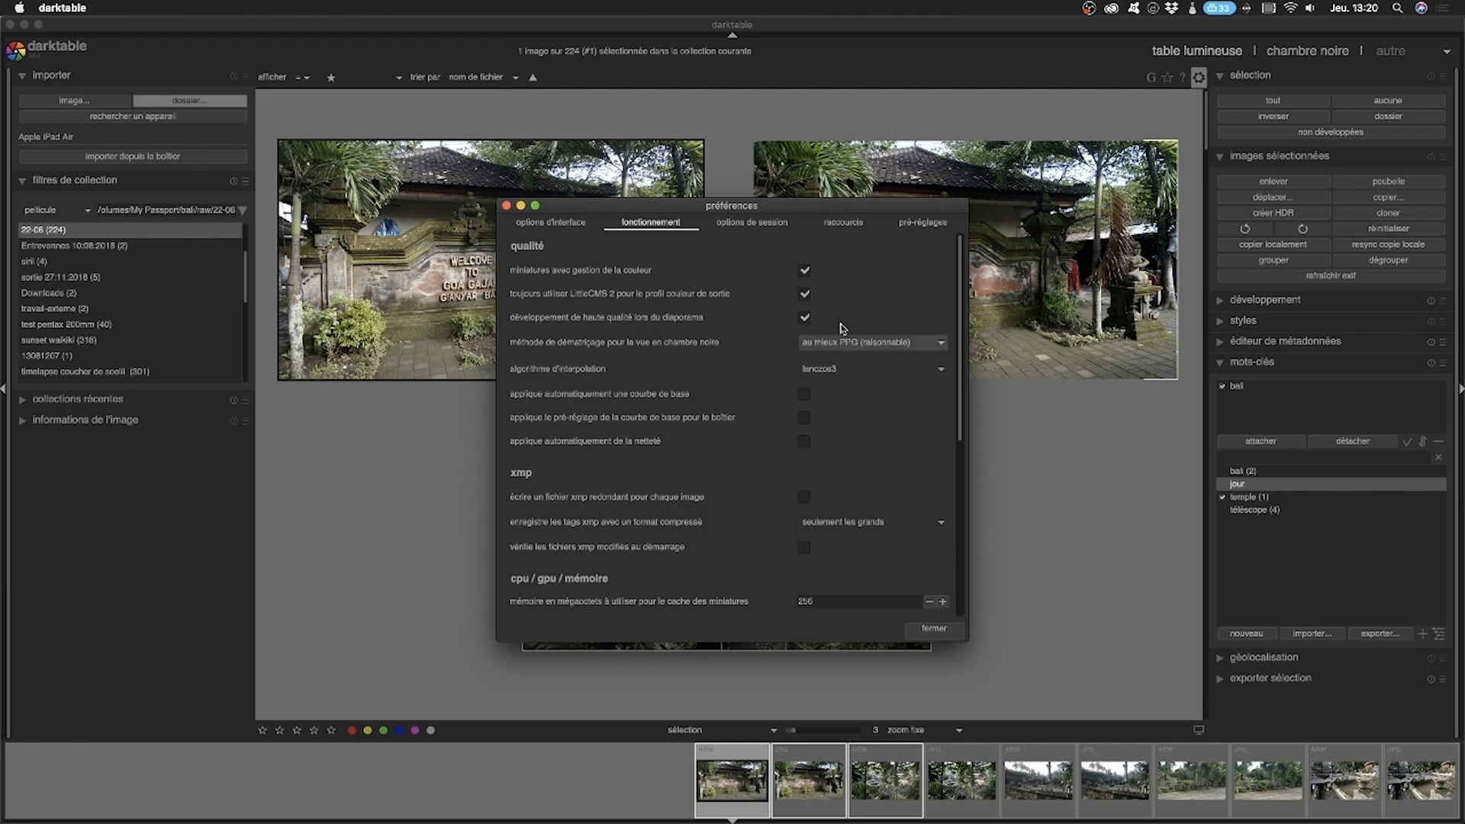
click(760, 226)
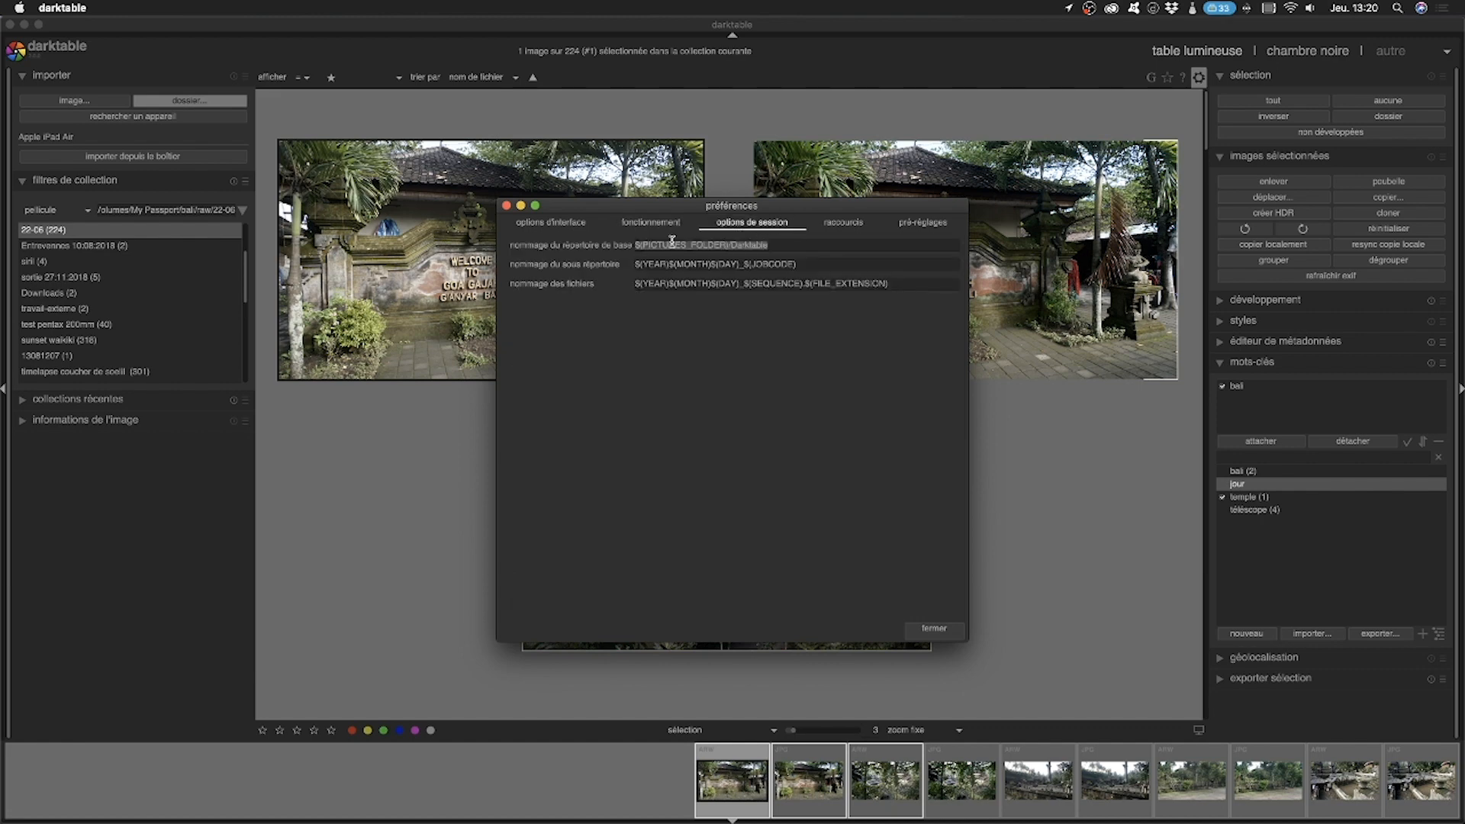
click(532, 227)
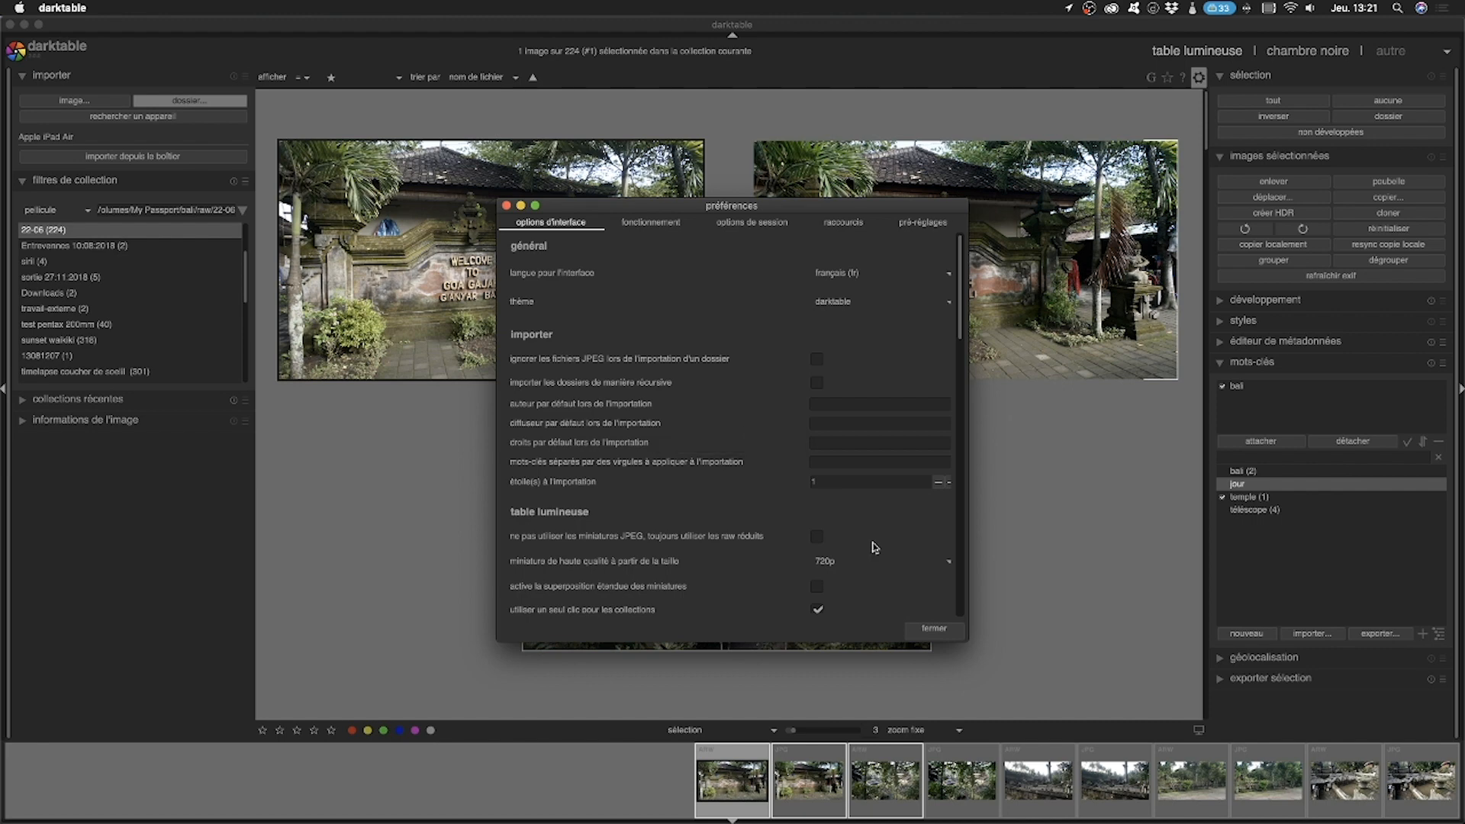
click(934, 628)
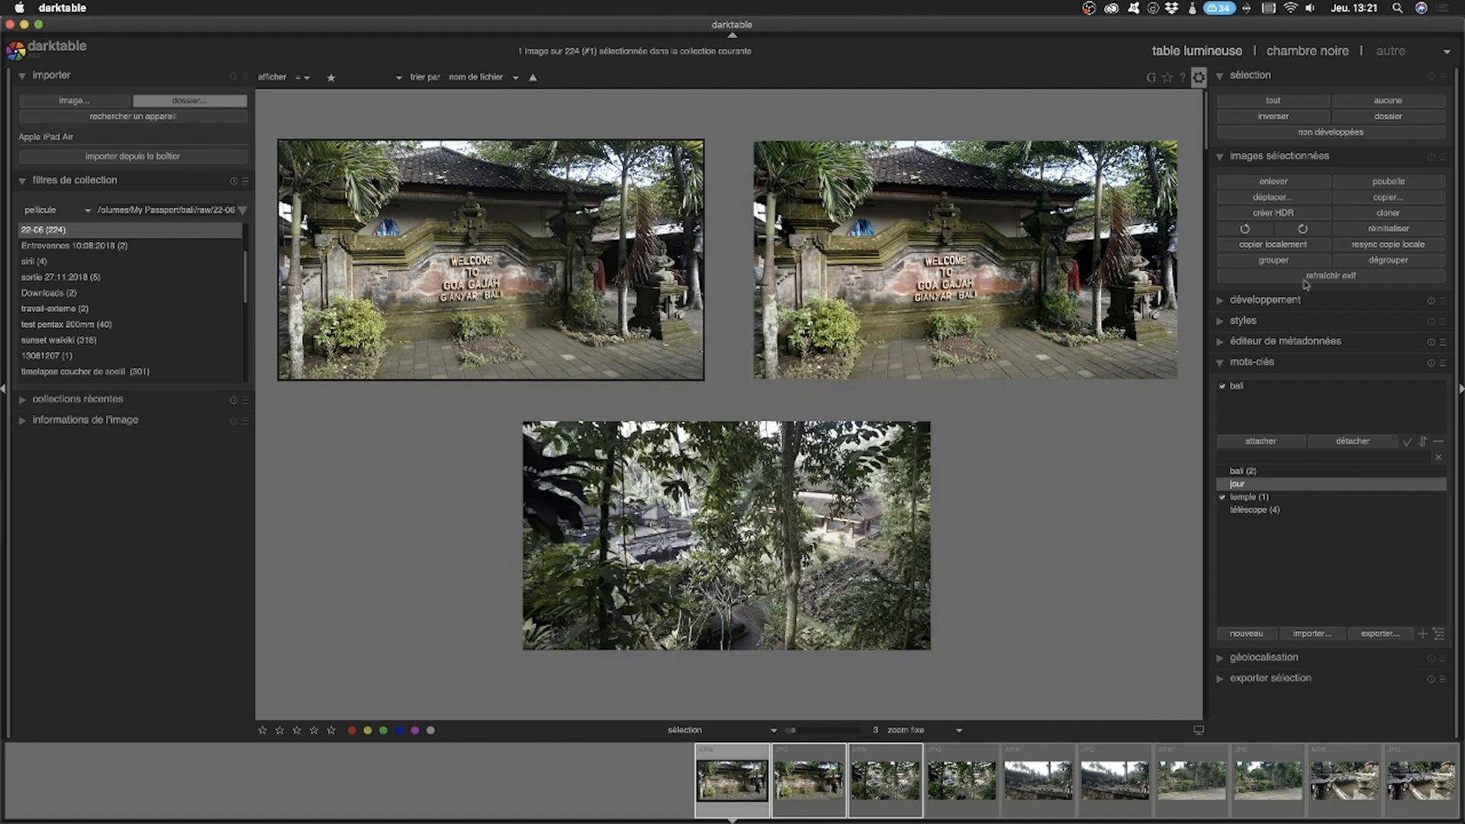
Step: Open the selected temple image in the darkroom, and hide and restore the left and right side panels in turn
click(1307, 54)
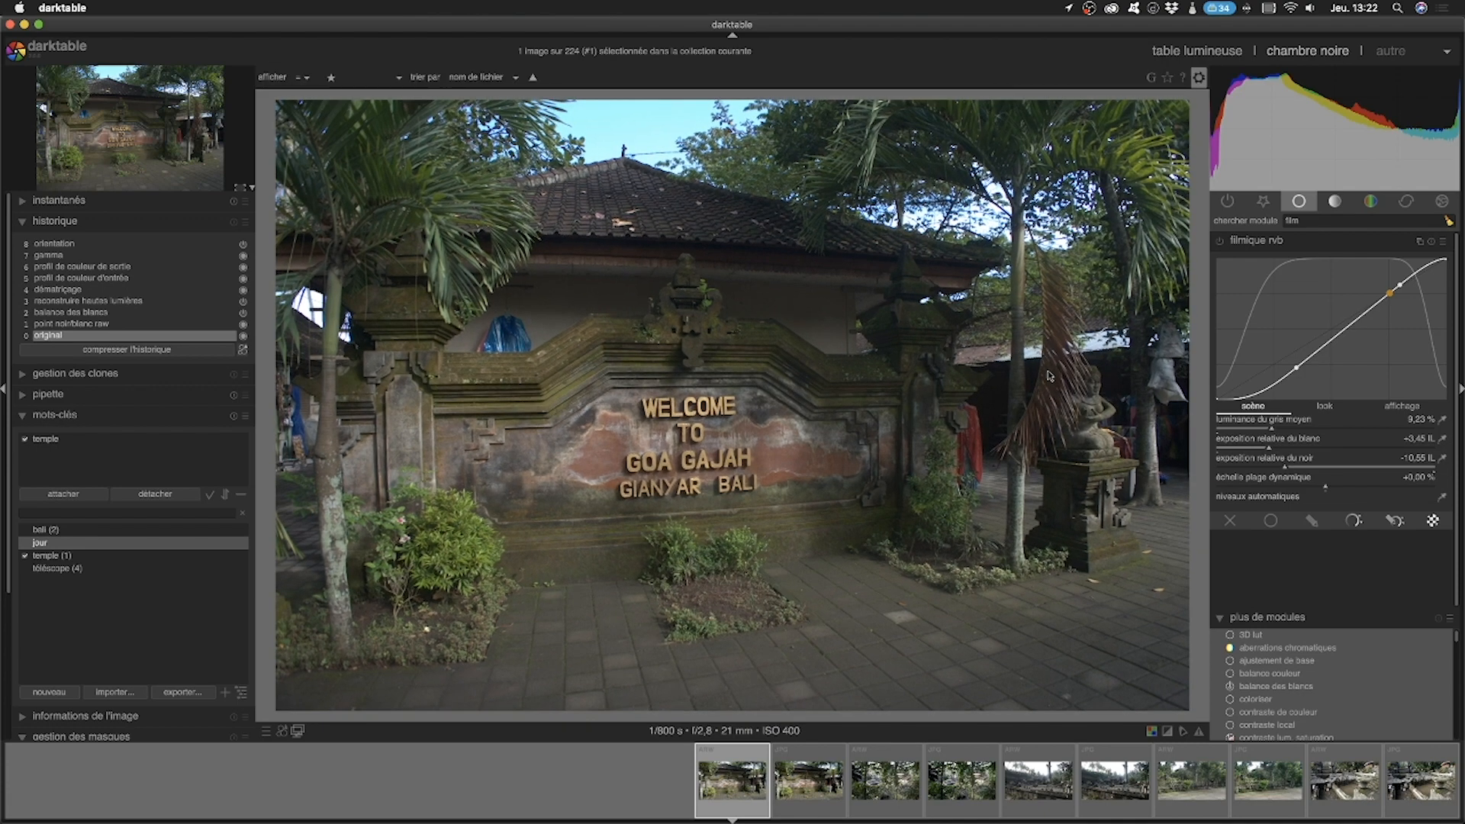
key(ctrl+shift+l)
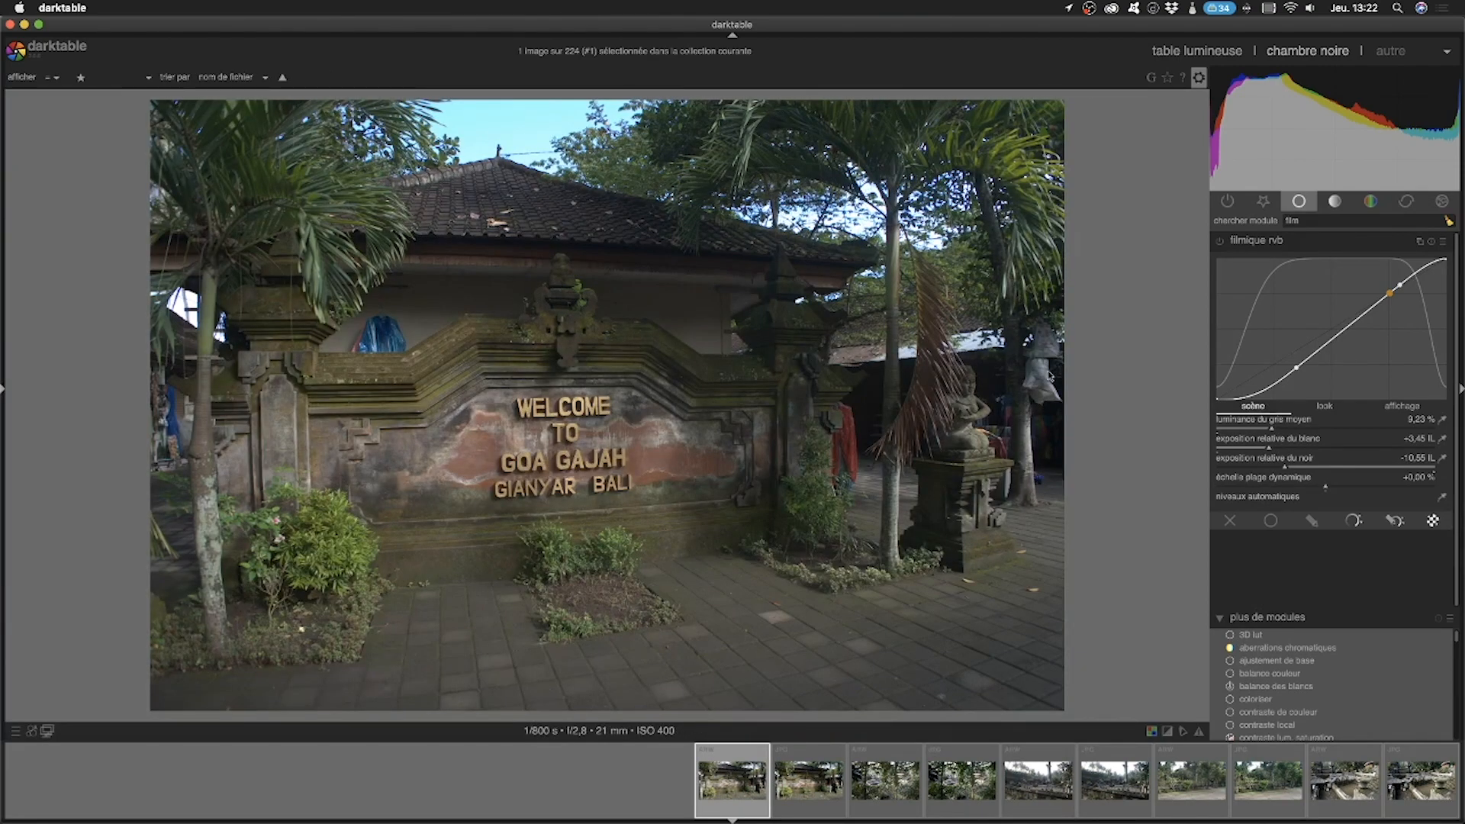
key(ctrl+shift+l)
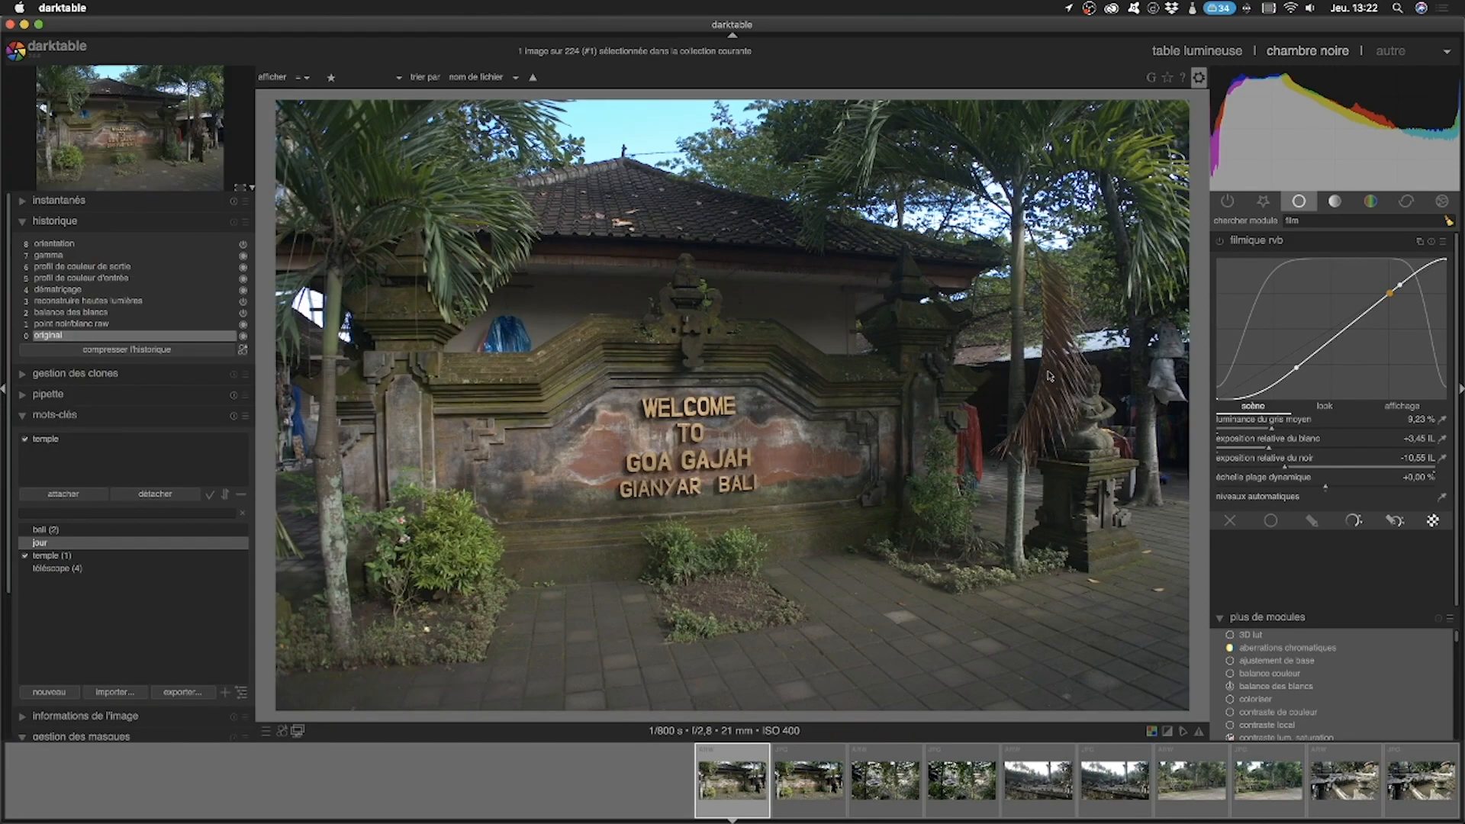
key(ctrl+shift+r)
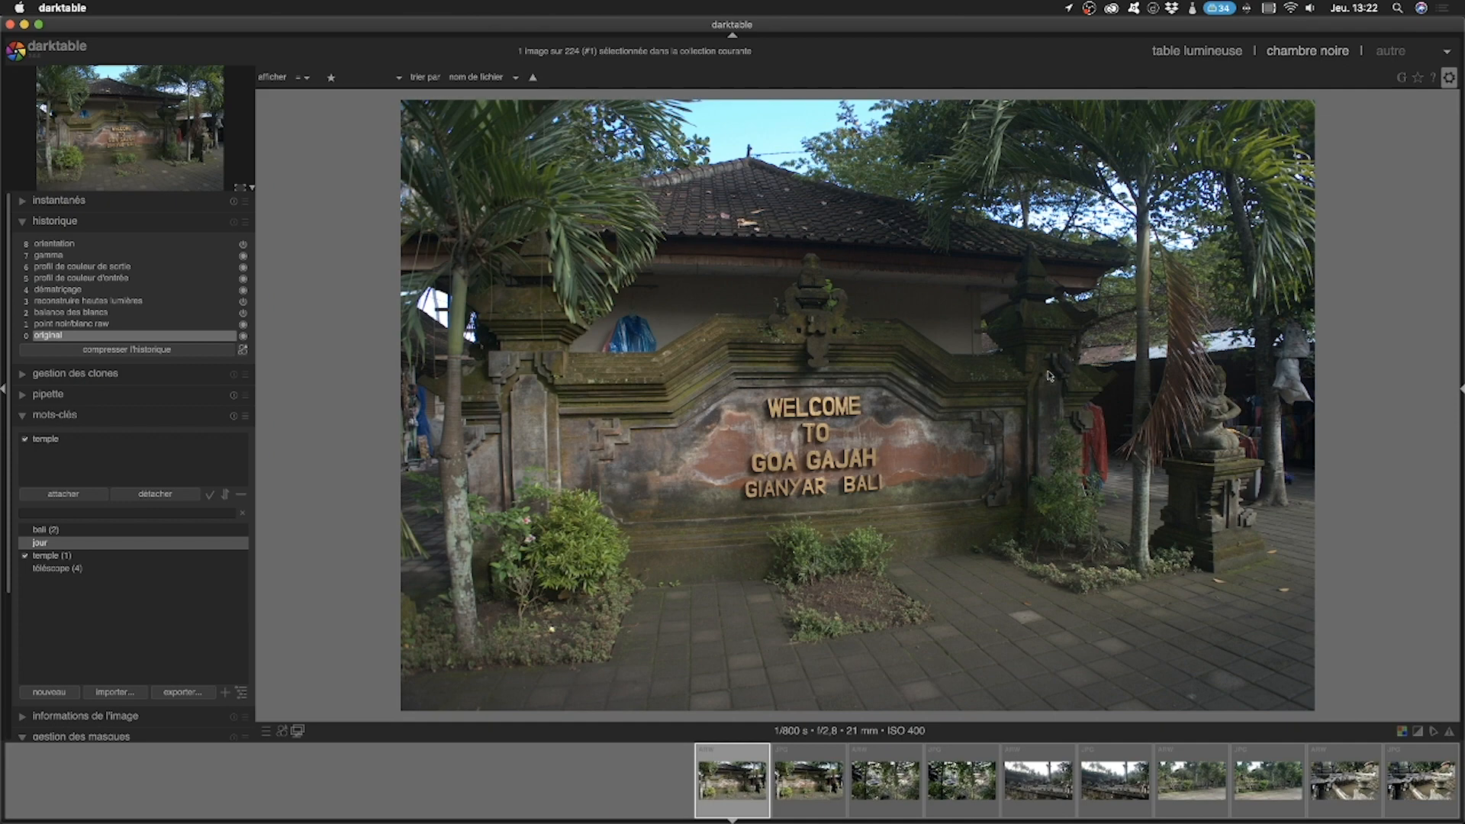
key(ctrl+shift+r)
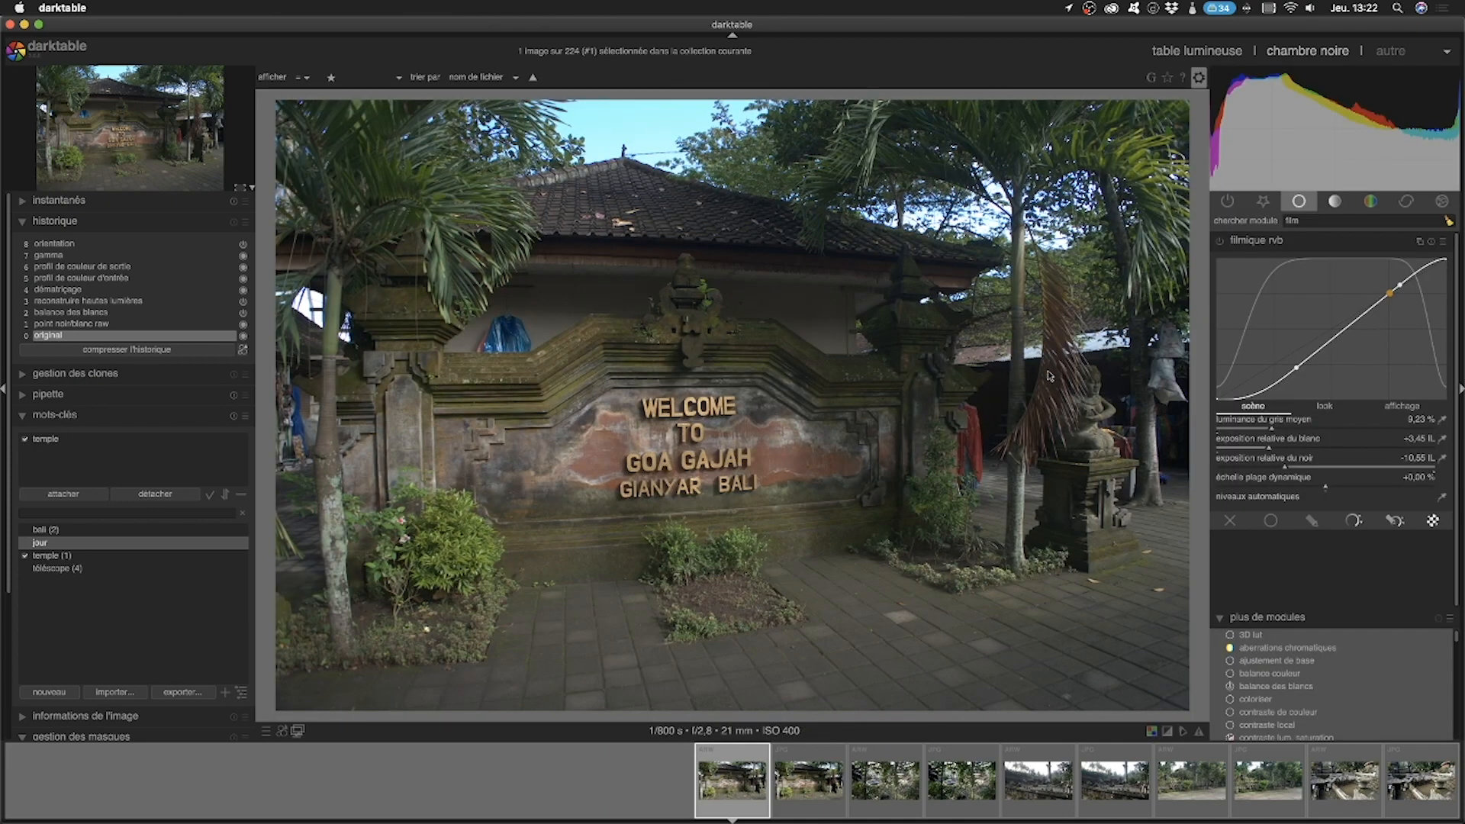
Step: Hide and restore the toolbar below the darkroom image, and hide the histogram
key(ctrl+shift+b)
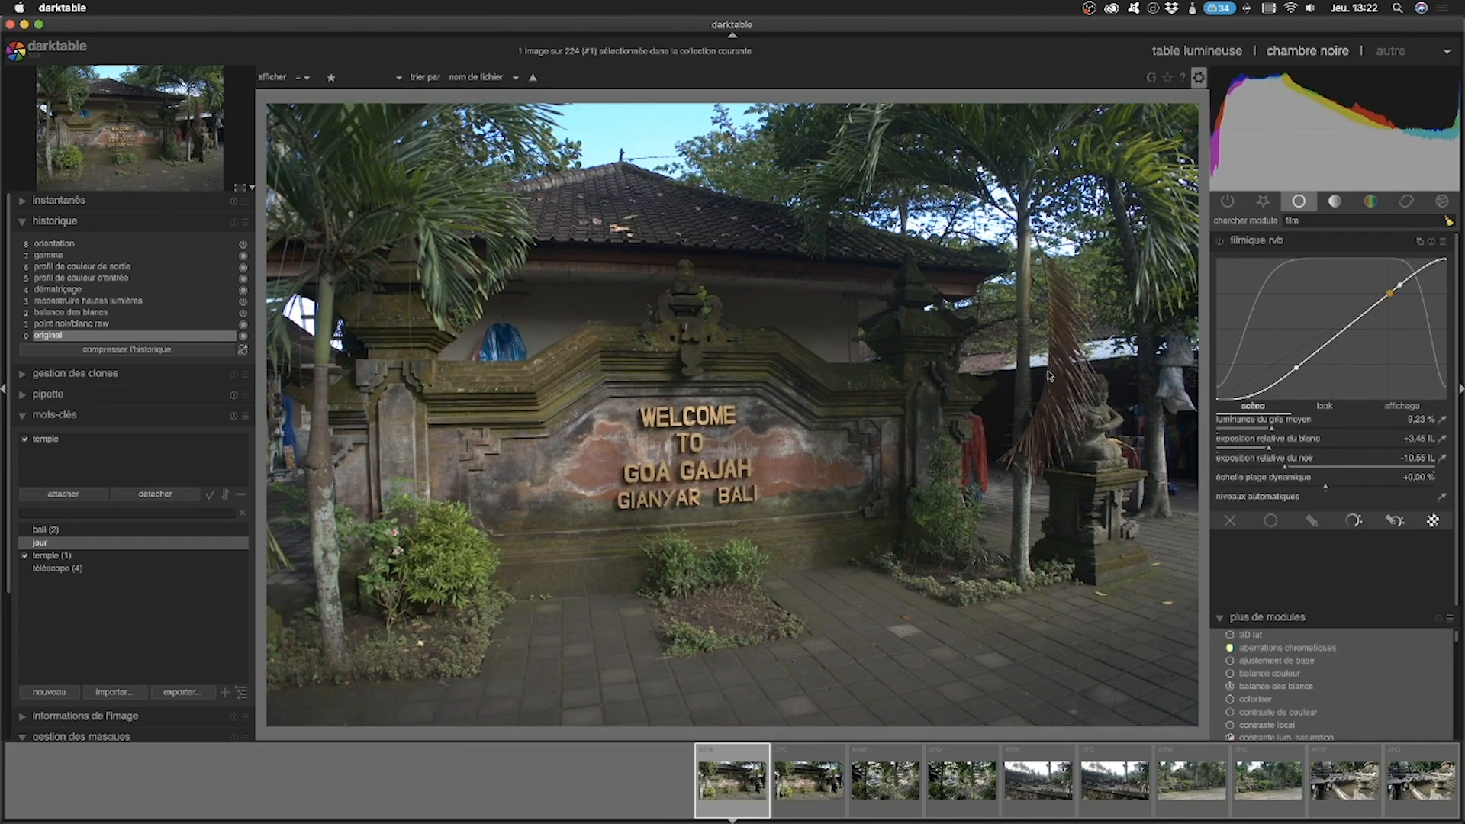
key(ctrl+shift+b)
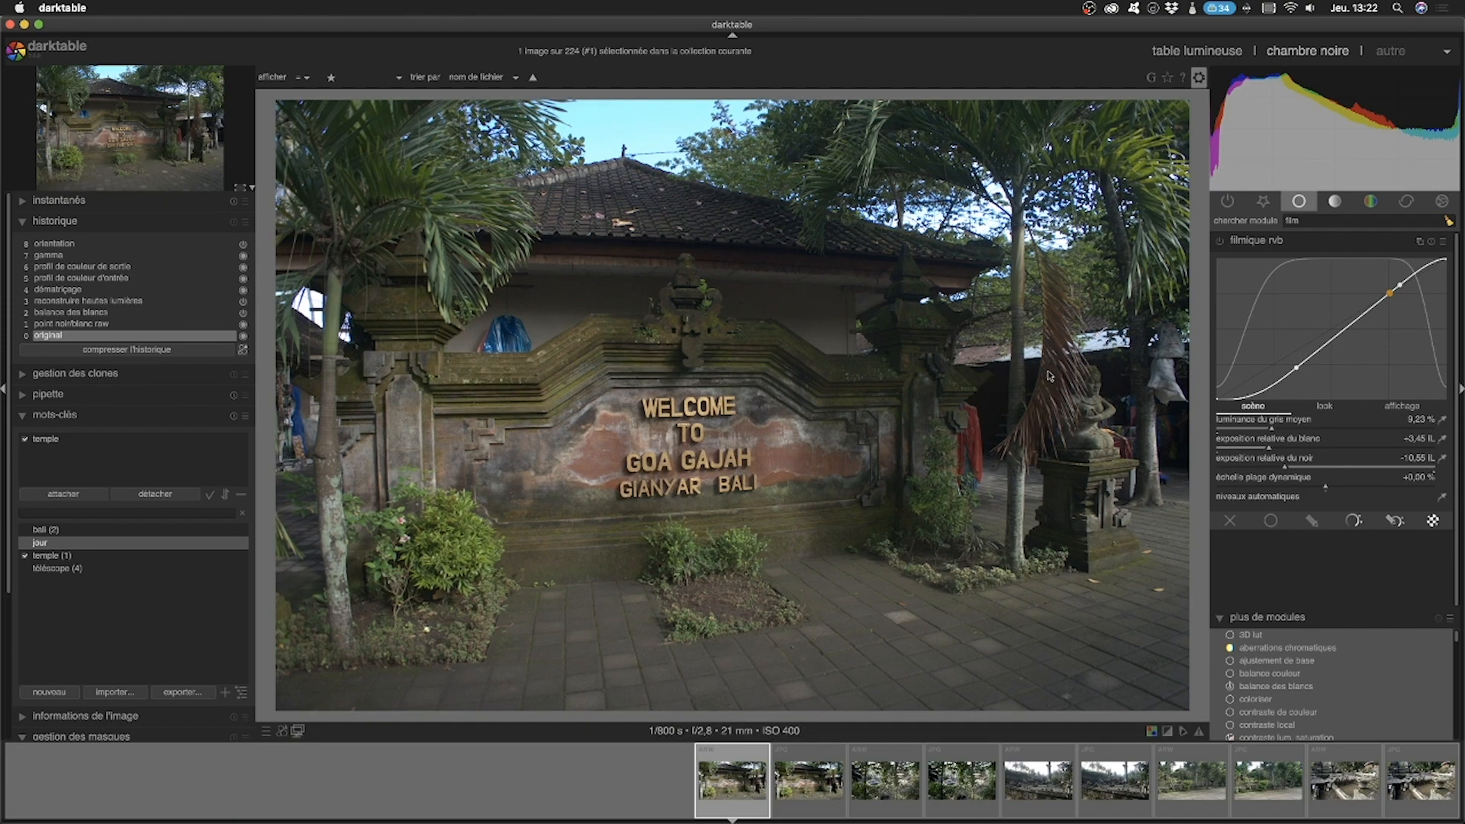
key(ctrl+shift+h)
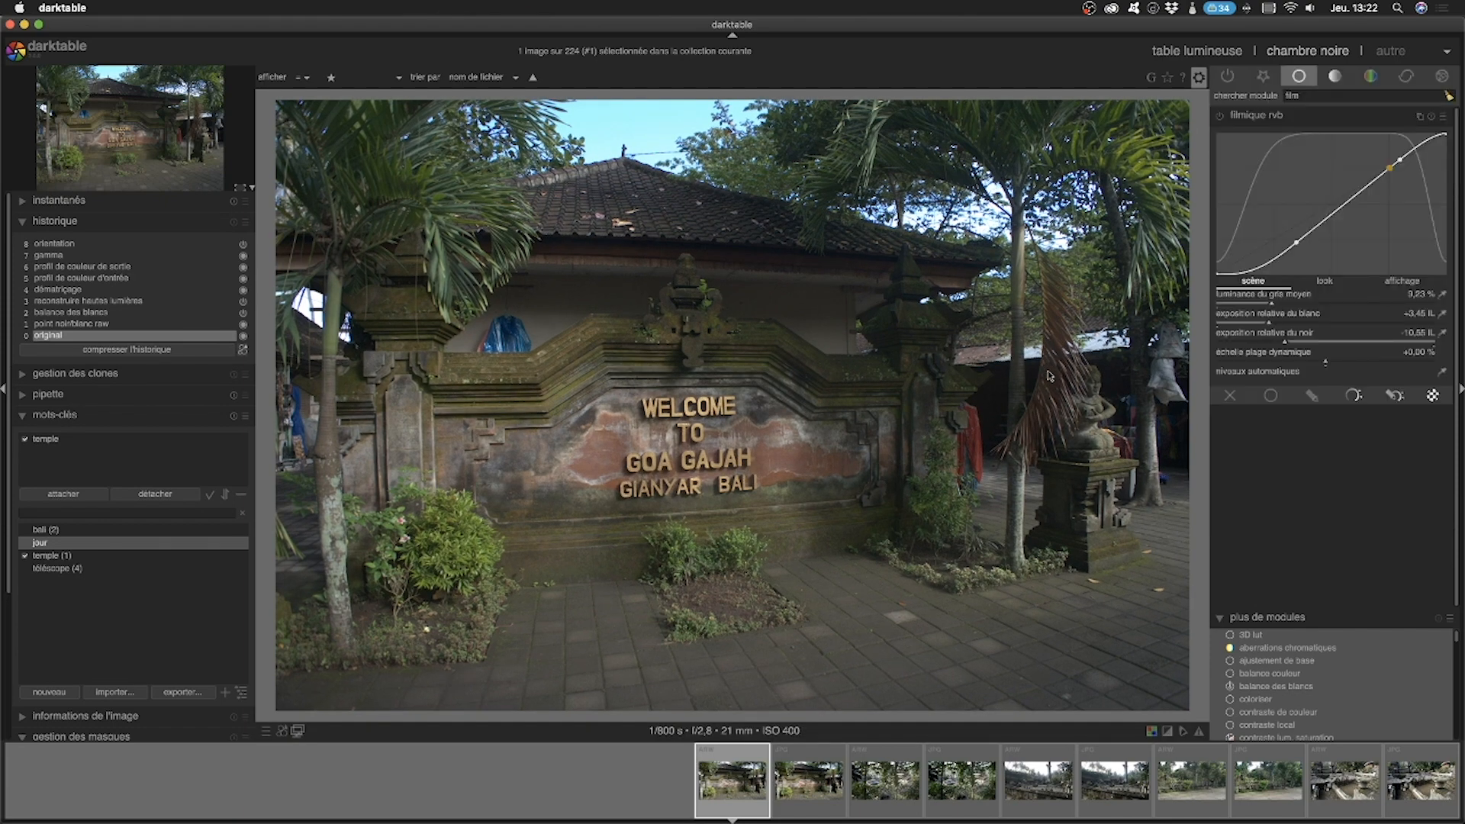
Step: Restore the histogram, and hide and restore the navigation preview above the darkroom's module list
key(ctrl+shift+h)
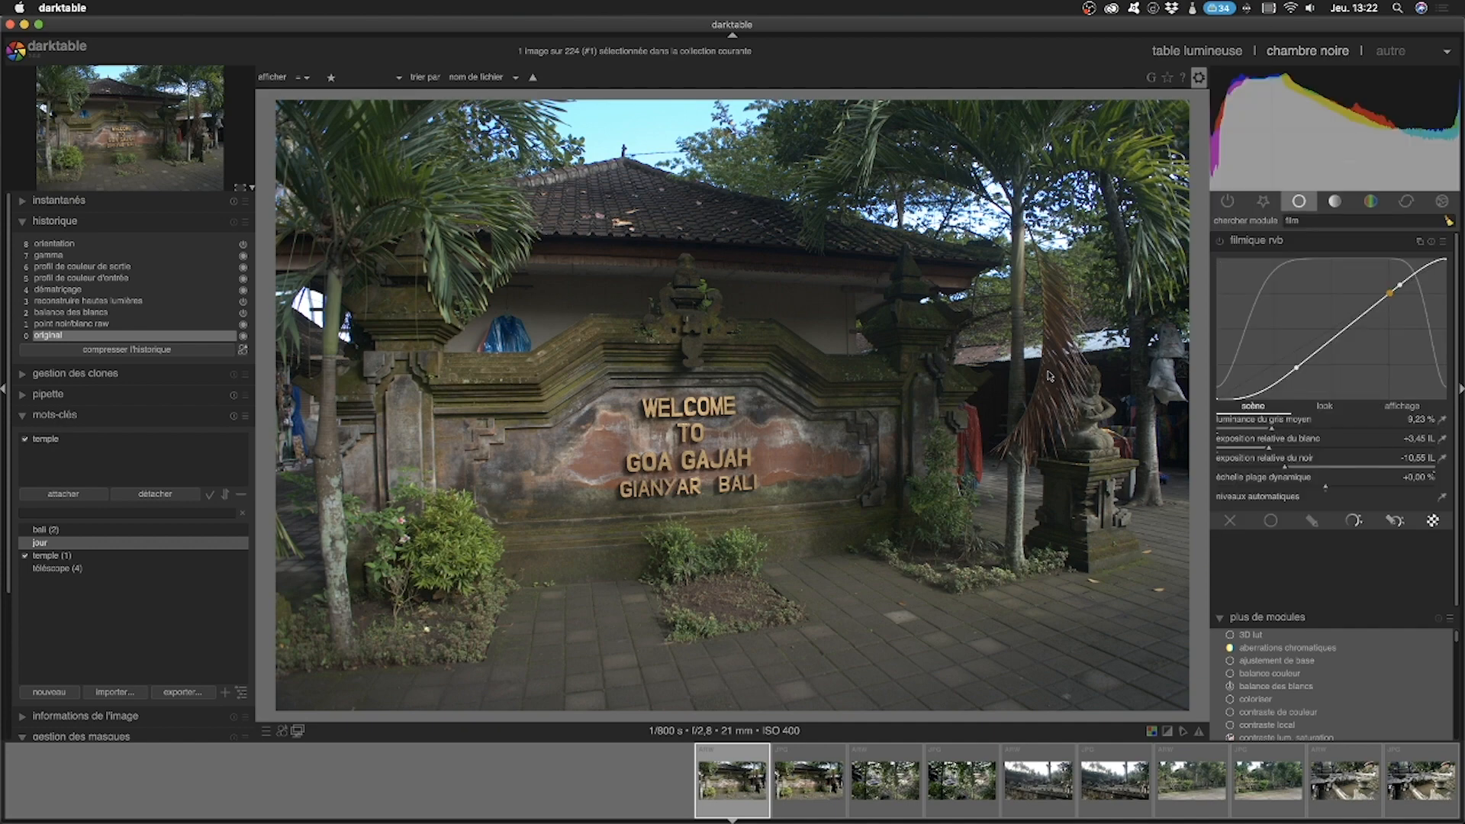
key(ctrl+shift+n)
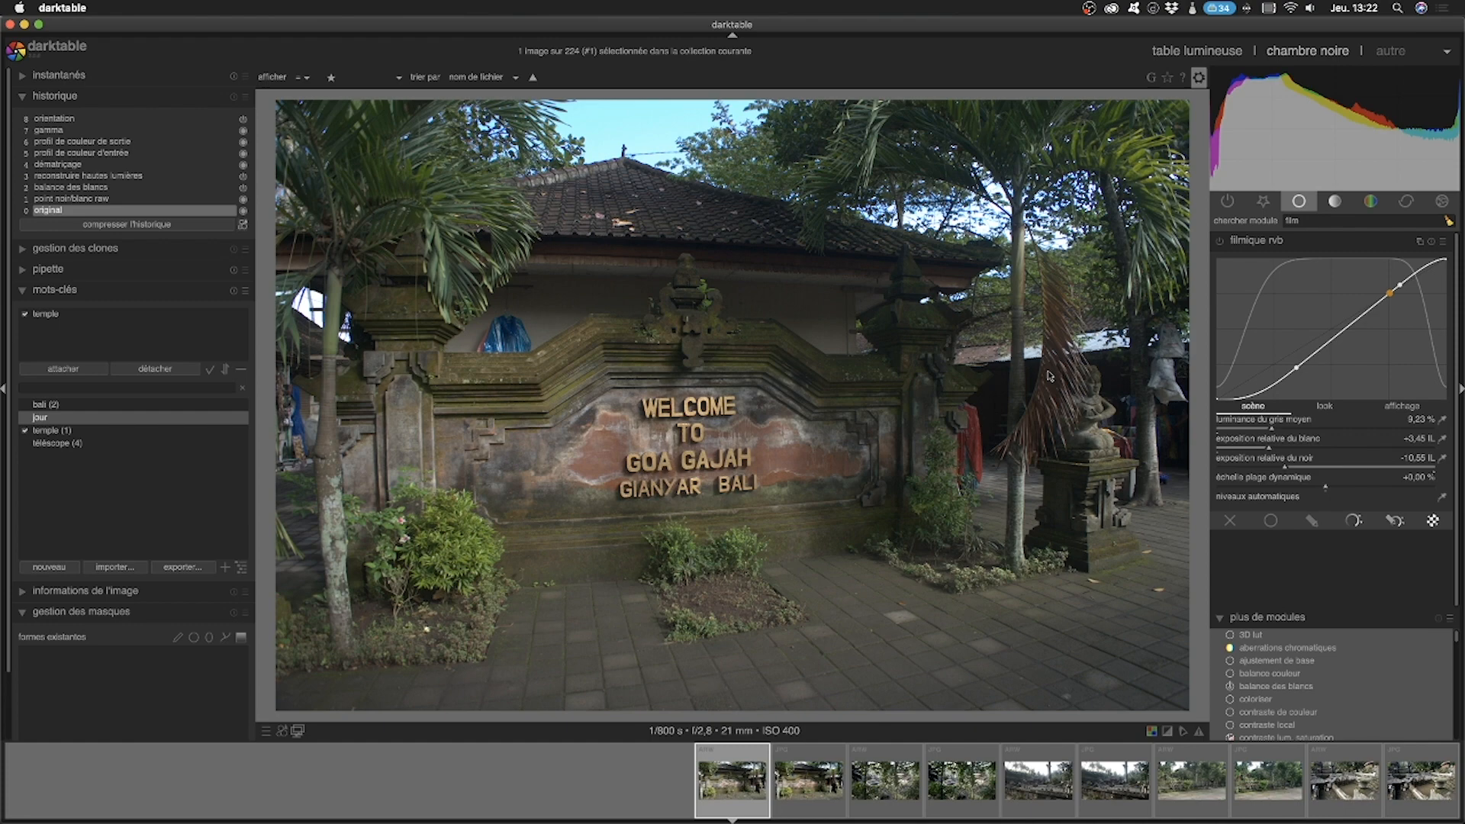
key(ctrl+shift+n)
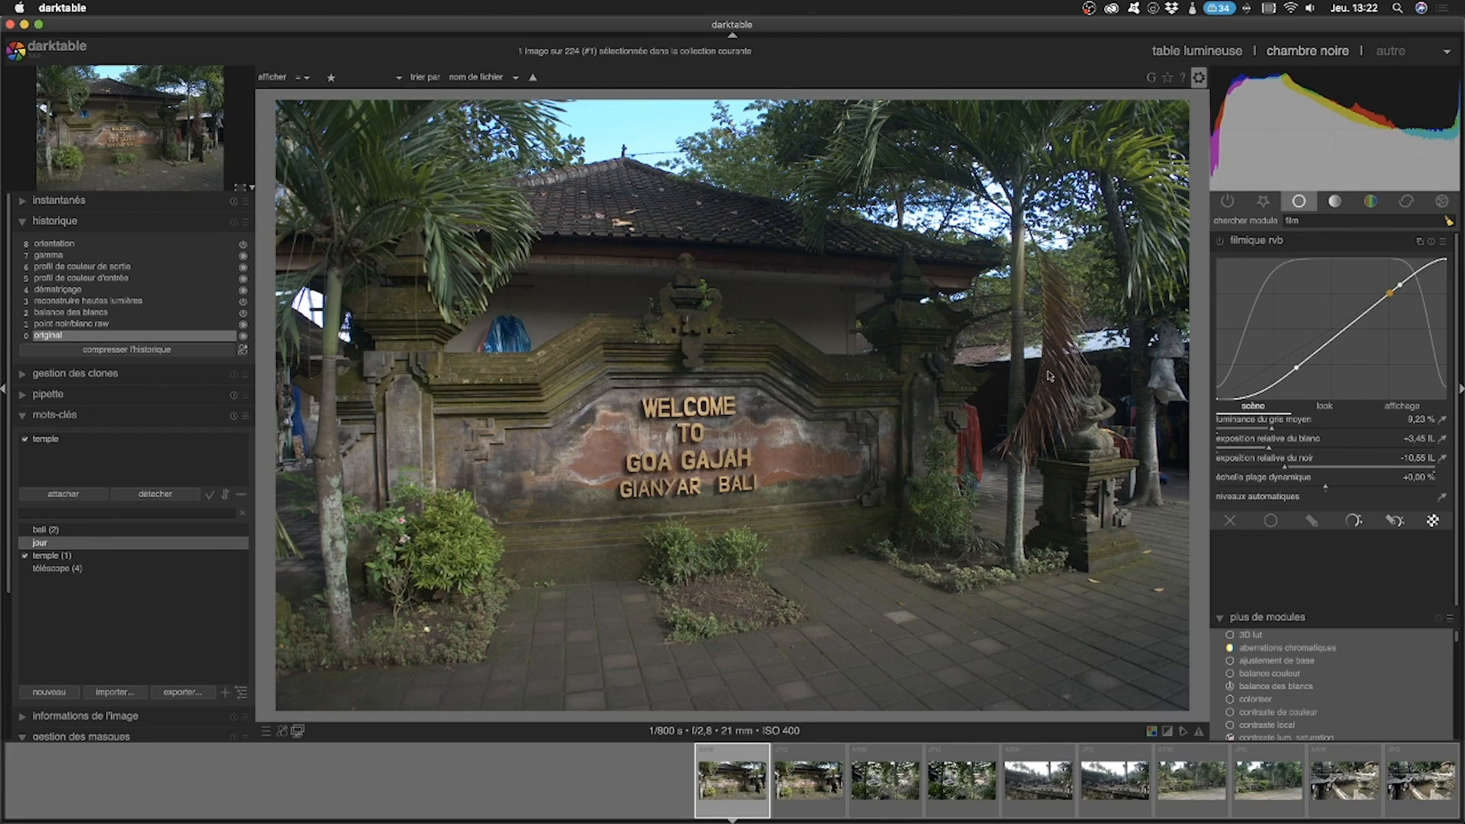
Step: Hide and restore the filmstrip below the image, and do the same with the header banner above it
key(ctrl+f)
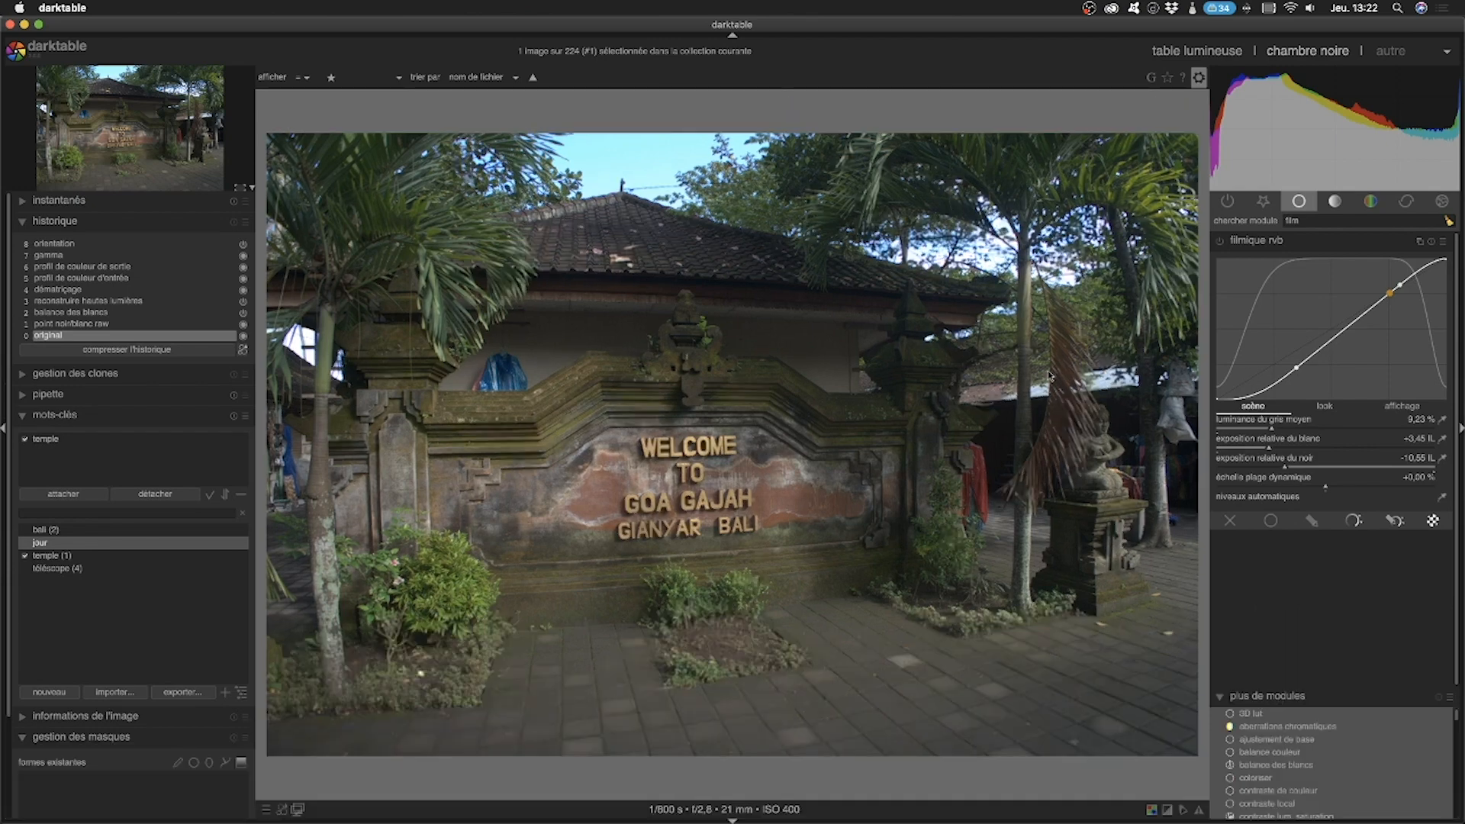
key(ctrl+f)
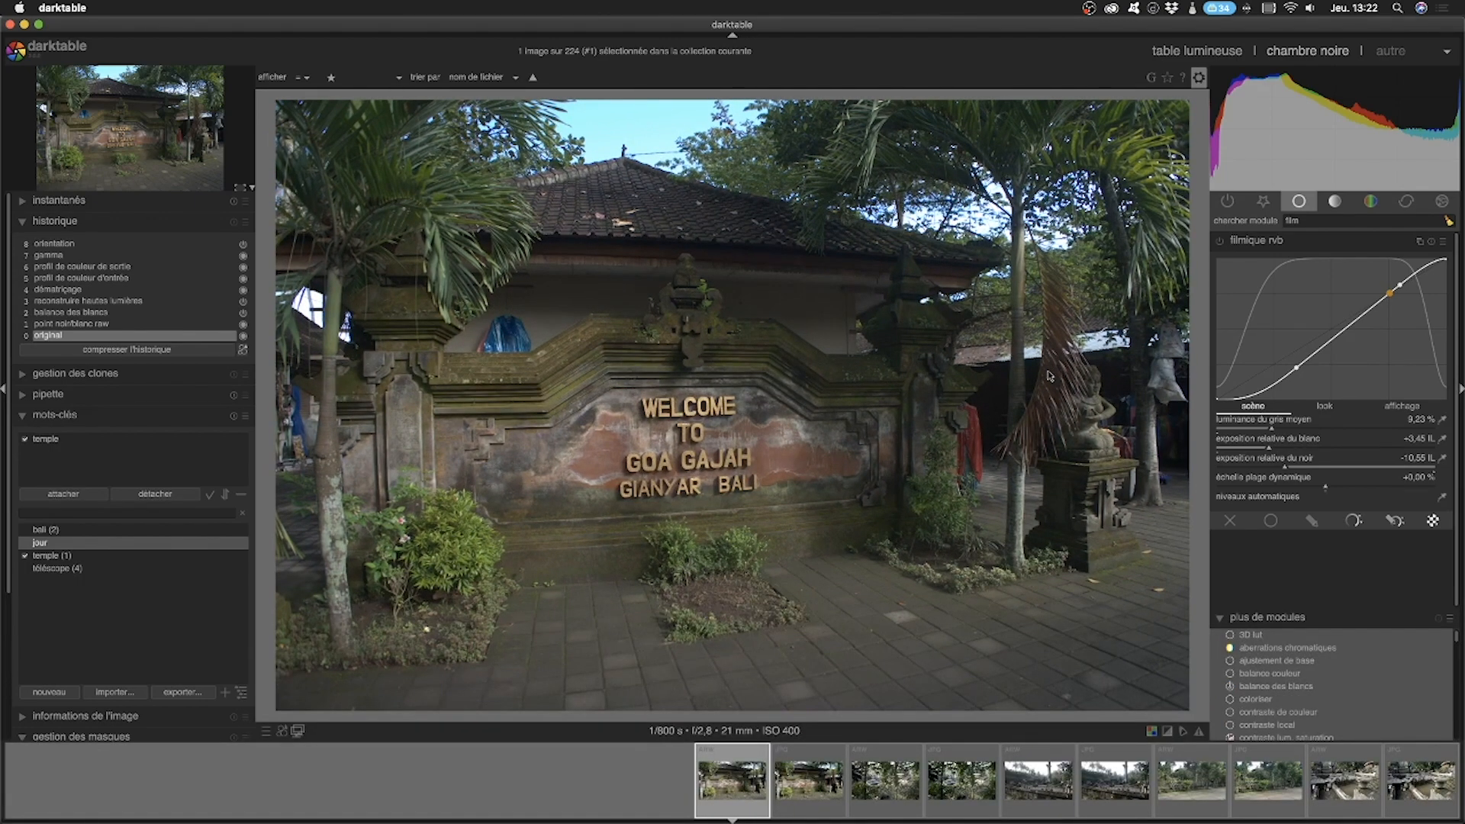
key(ctrl+h)
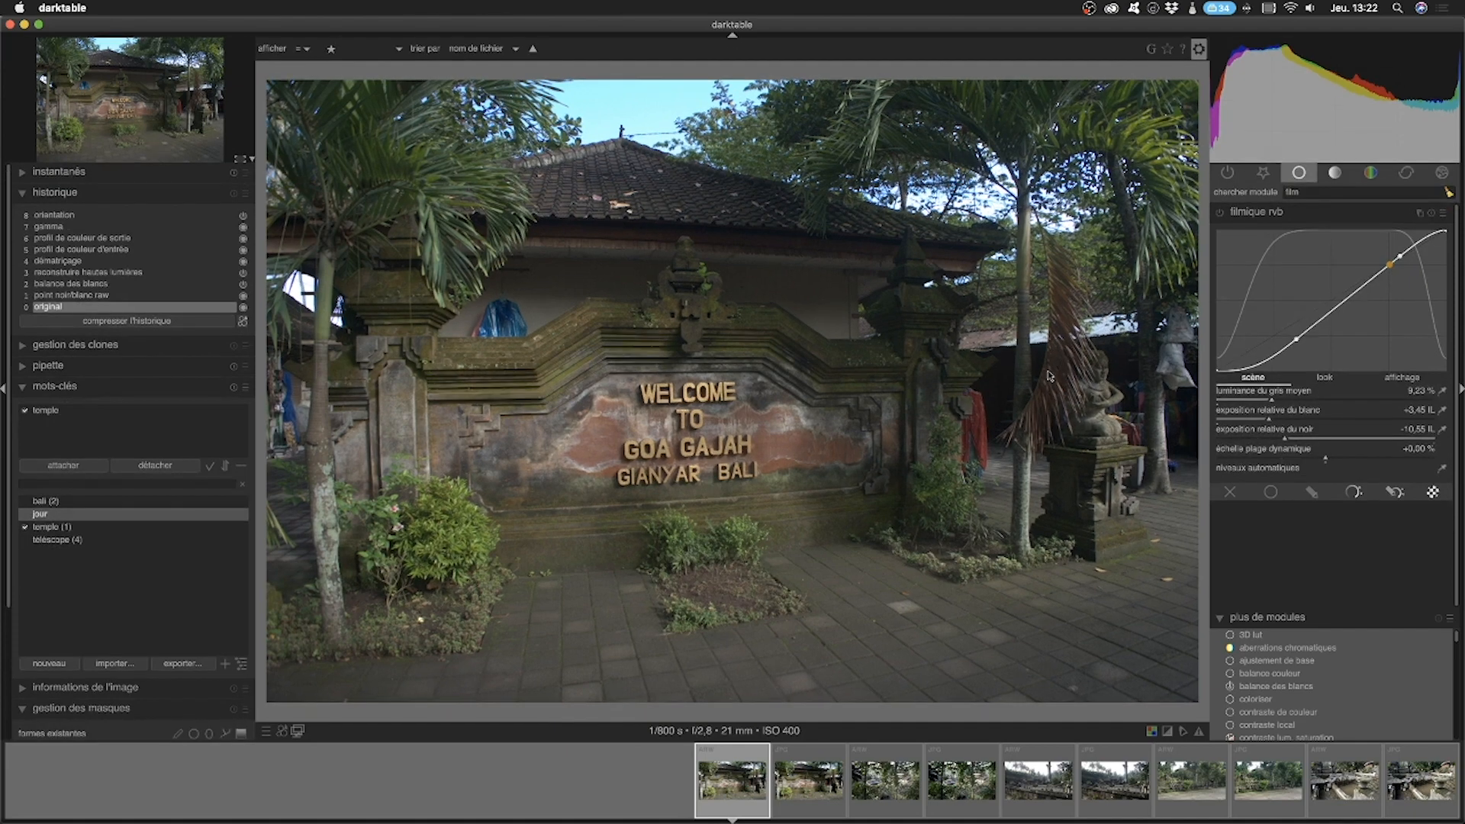
key(ctrl+h)
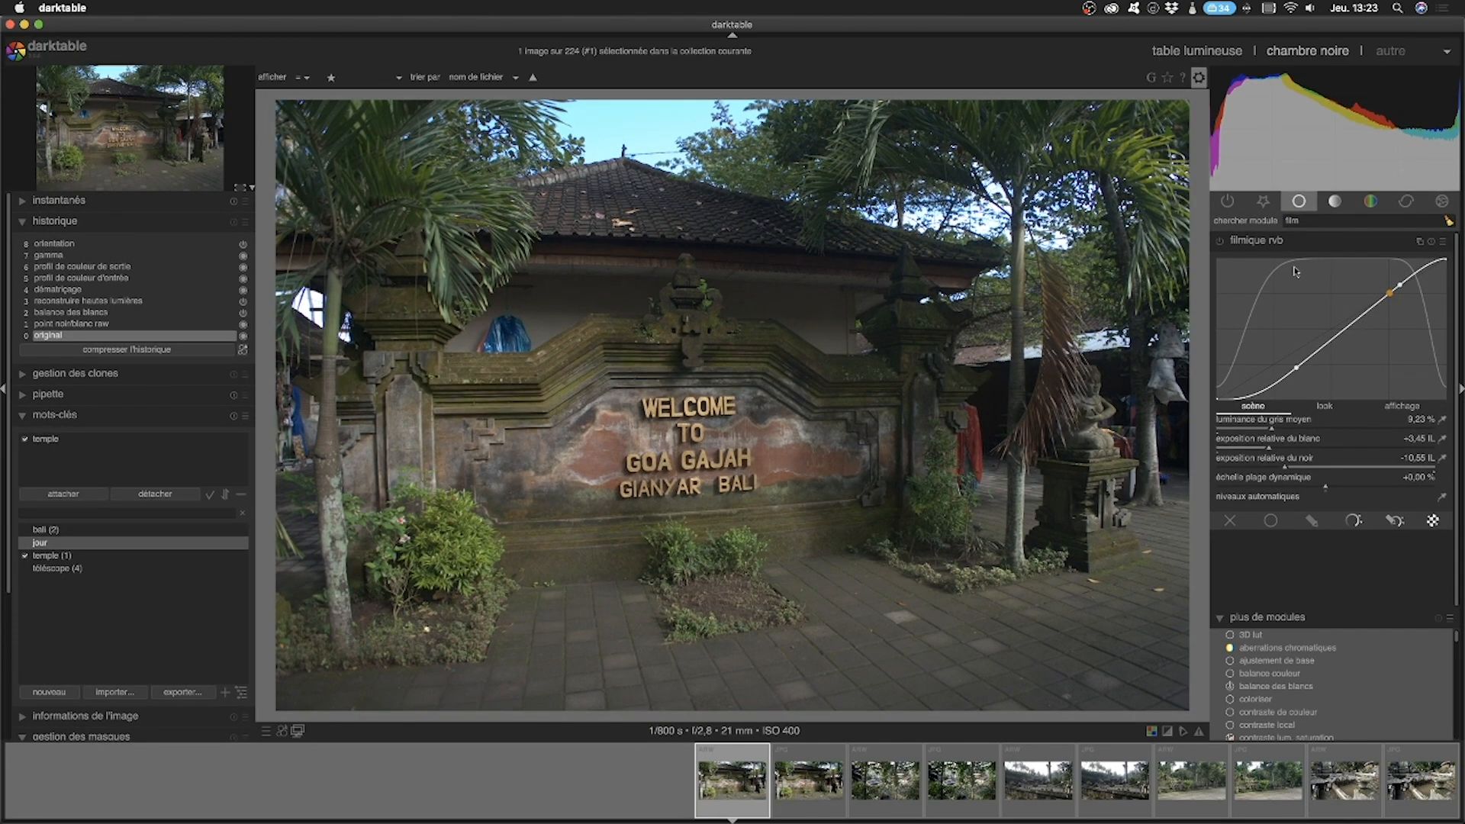
Step: Clear the module search, look at the tone module group, and return to the basic module group
click(1331, 223)
key(BackSpace)
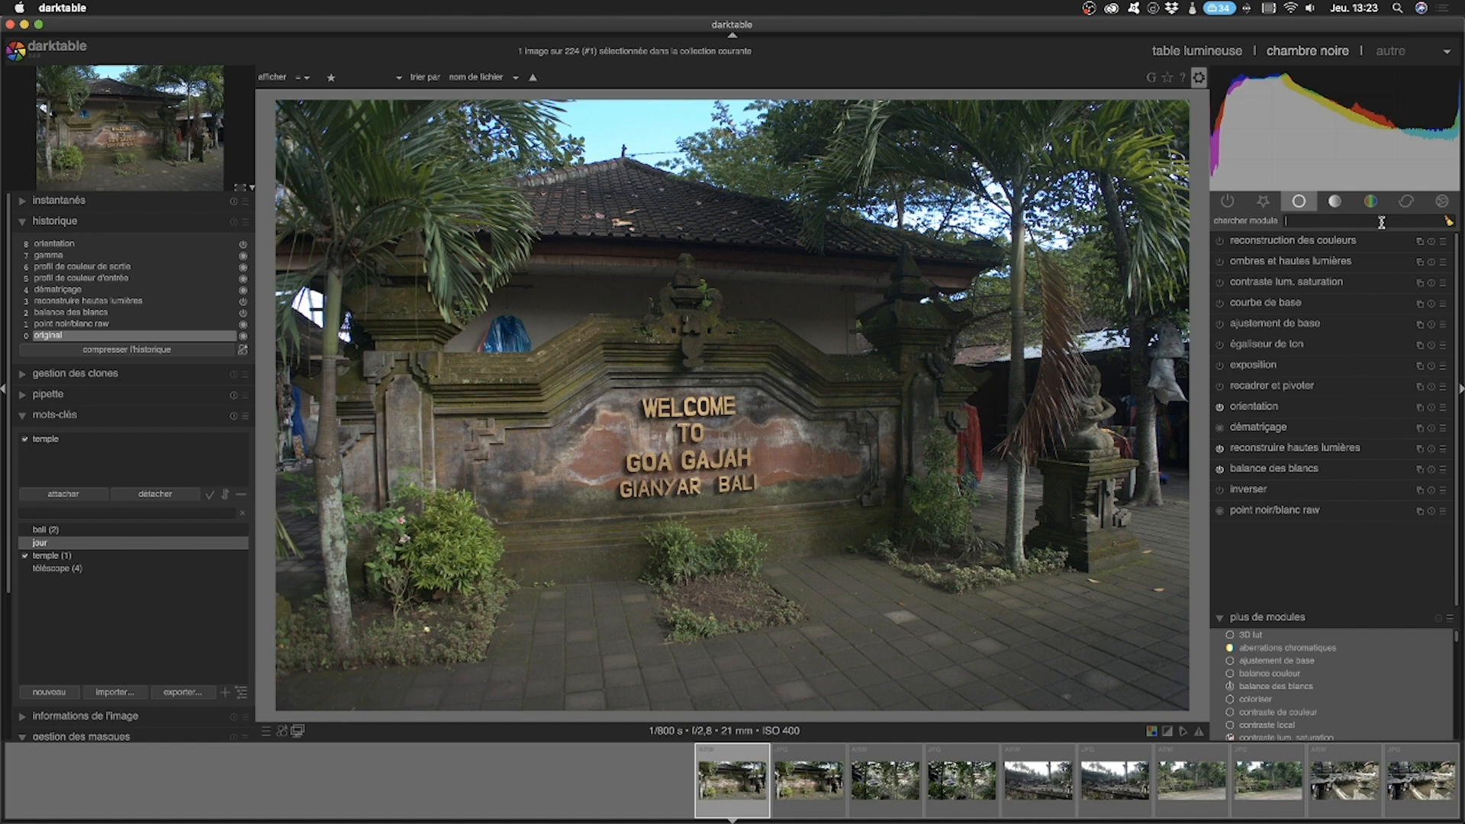
click(1334, 202)
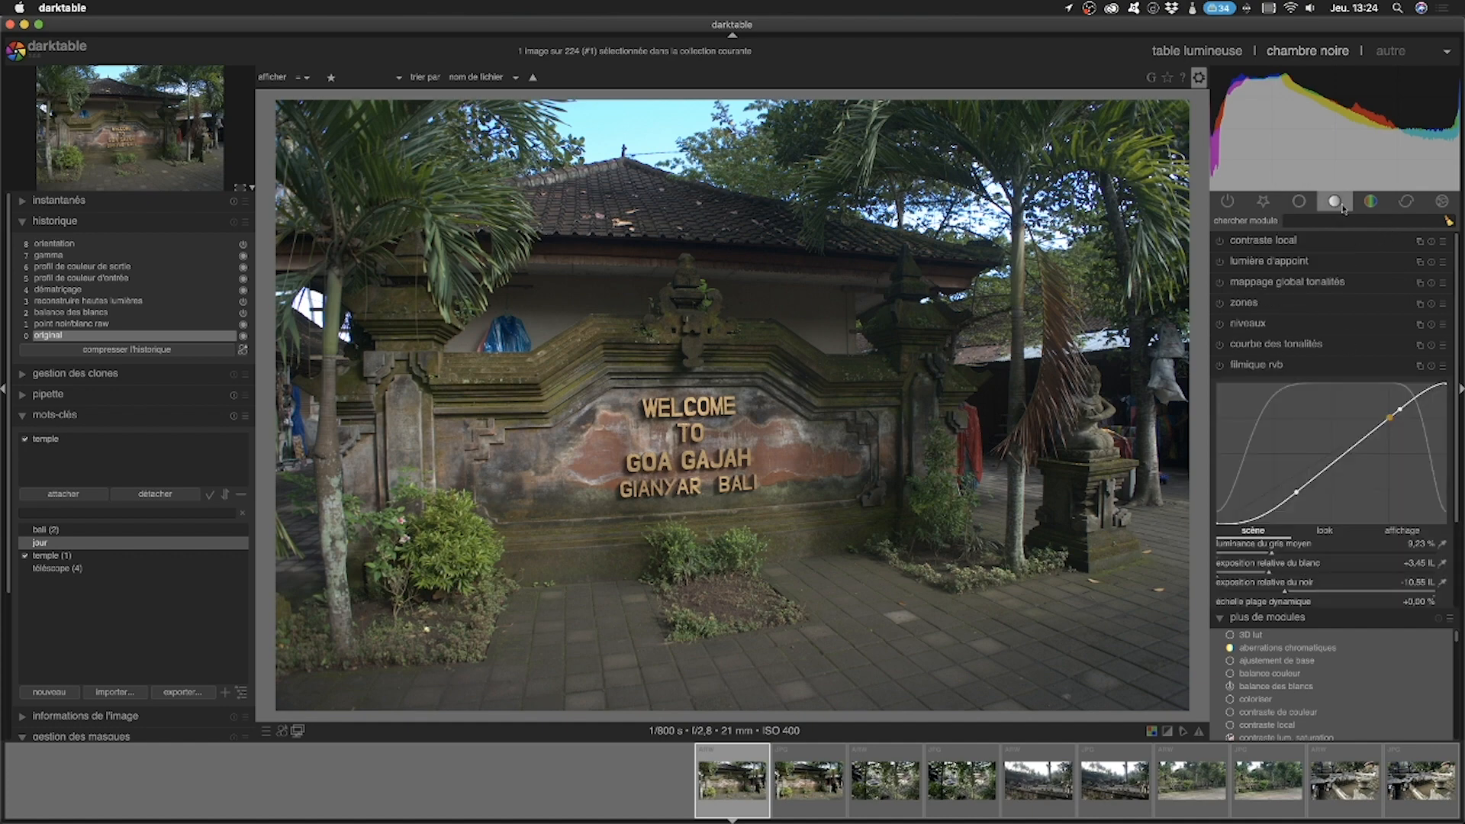
click(1334, 203)
click(1334, 203)
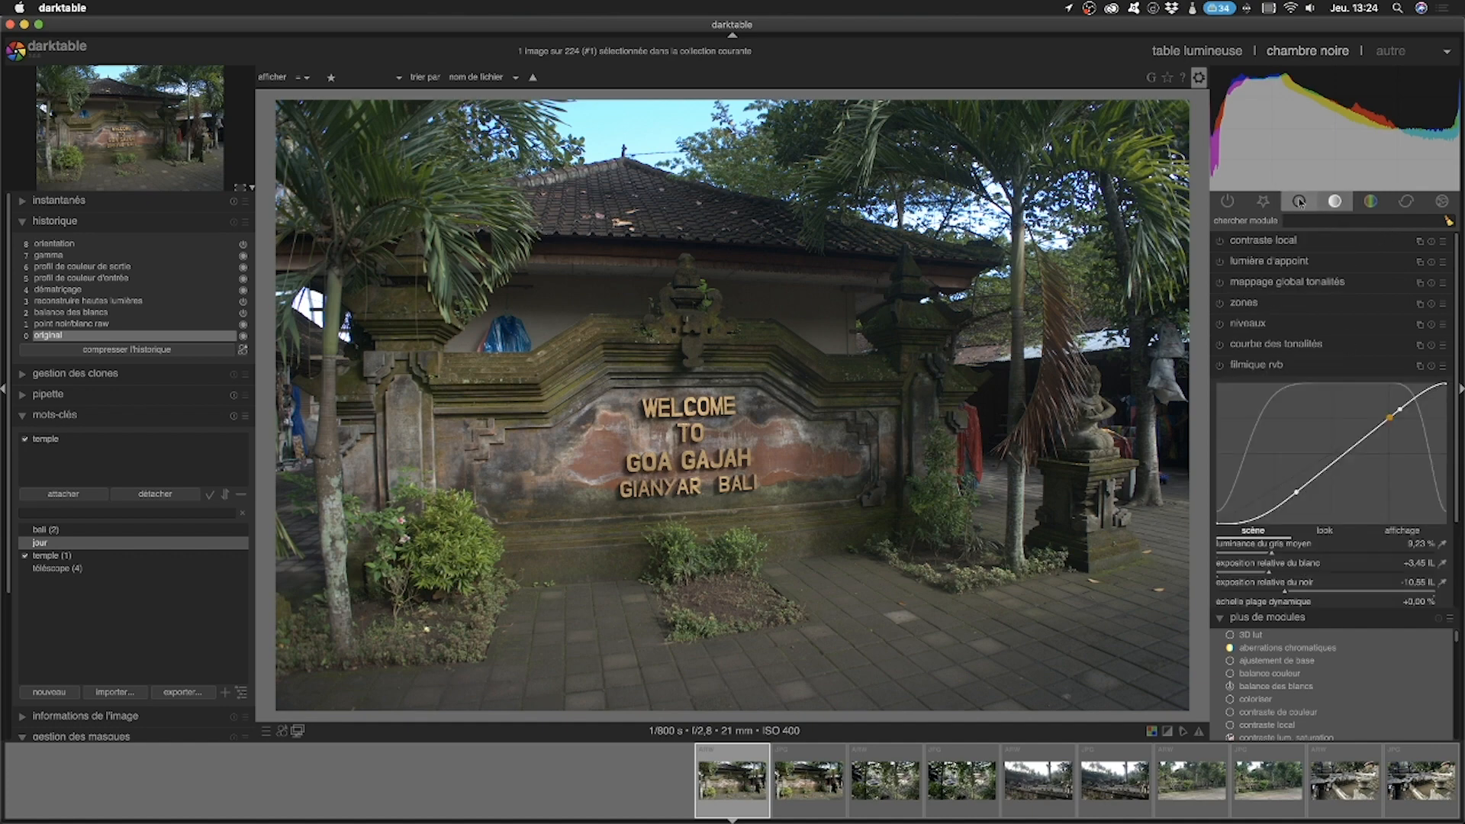
click(1301, 202)
Step: Search the darkroom modules for "film"
click(1355, 222)
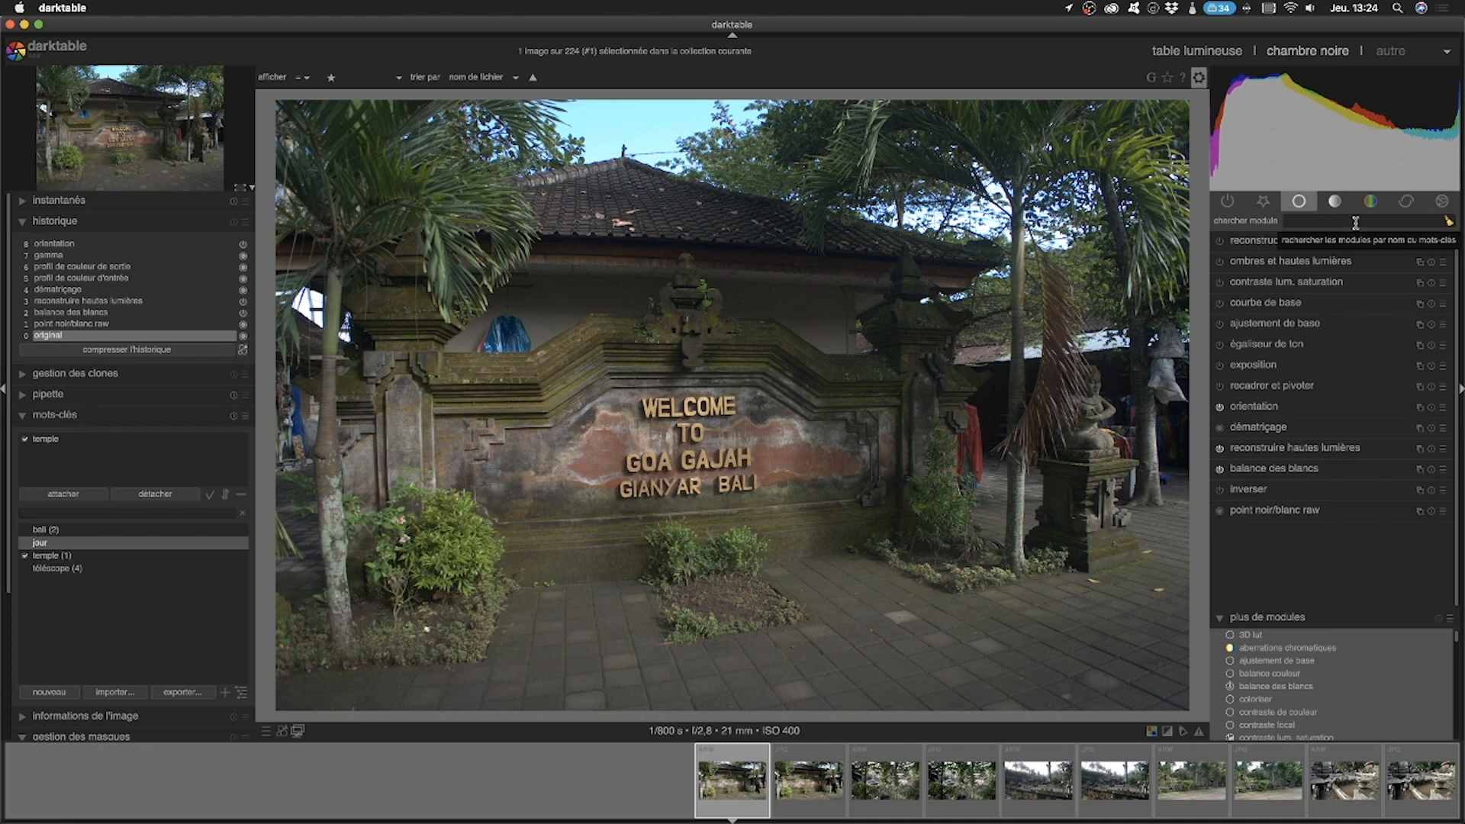
text(f)
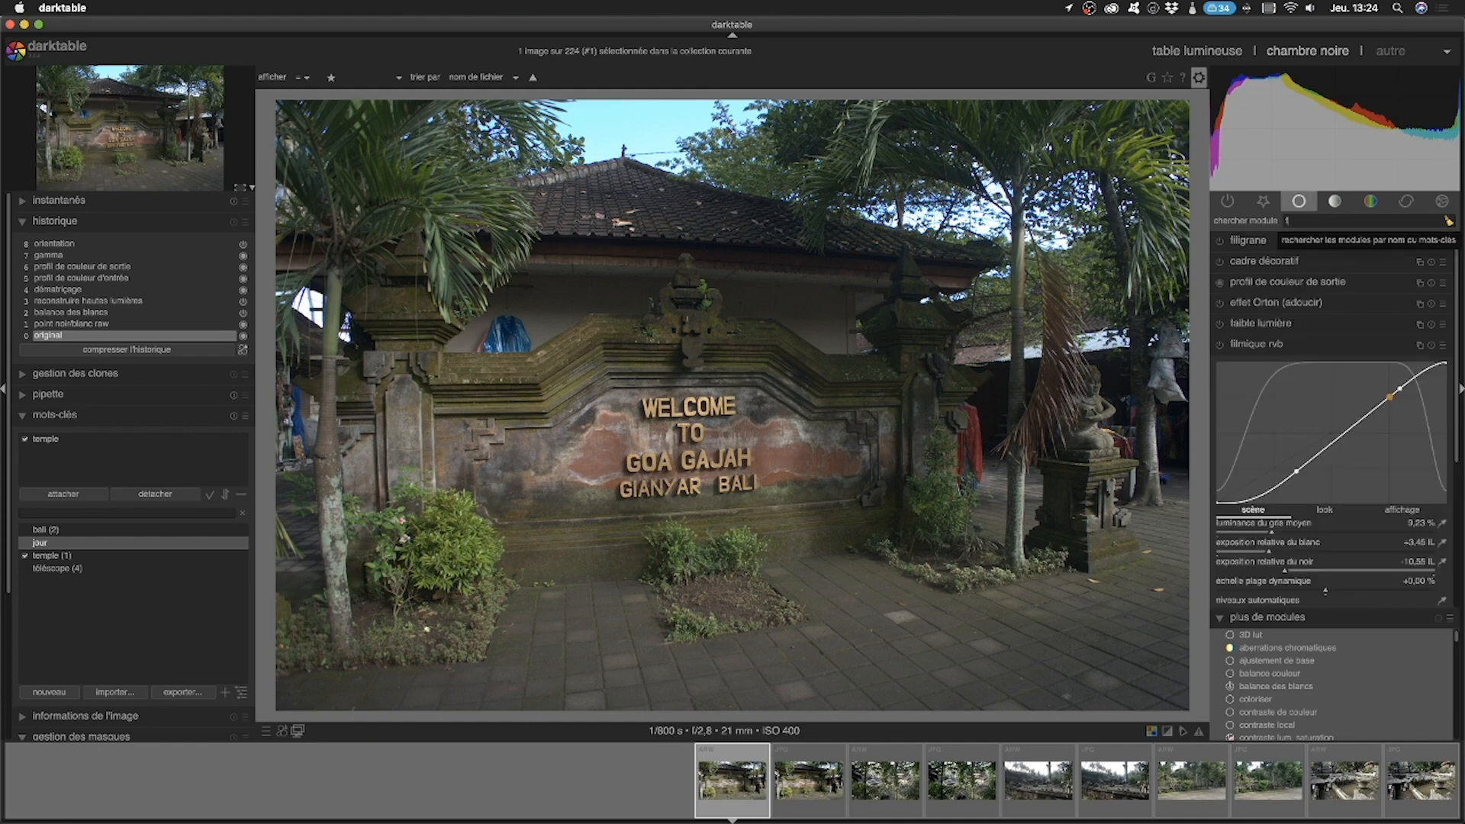
text(i)
text(m)
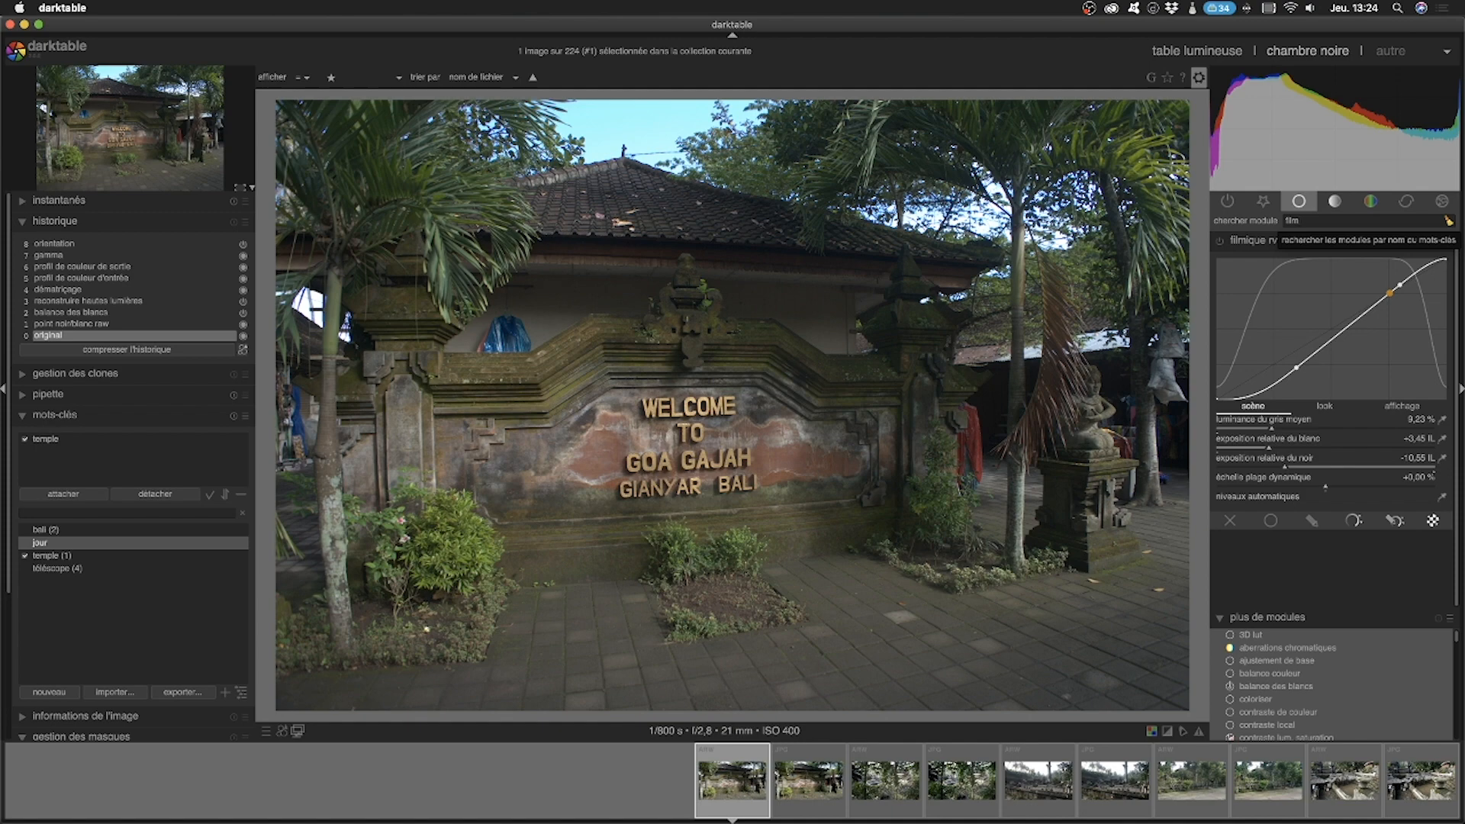
Step: Replace the module search with "exp" and expand the exposition module
key(BackSpace)
key(BackSpace)
key(BackSpace)
key(BackSpace)
text(e)
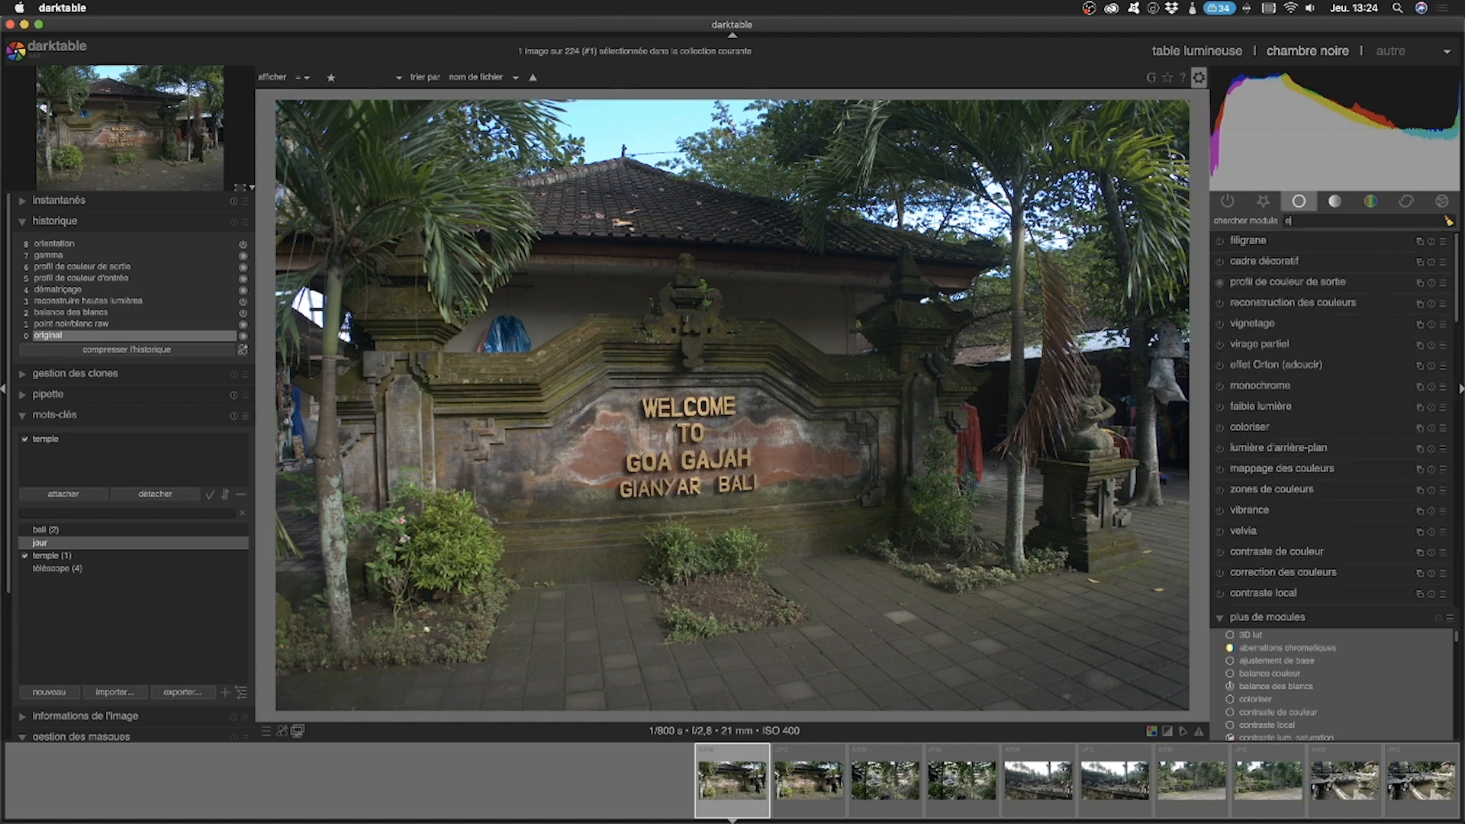
text(xpo)
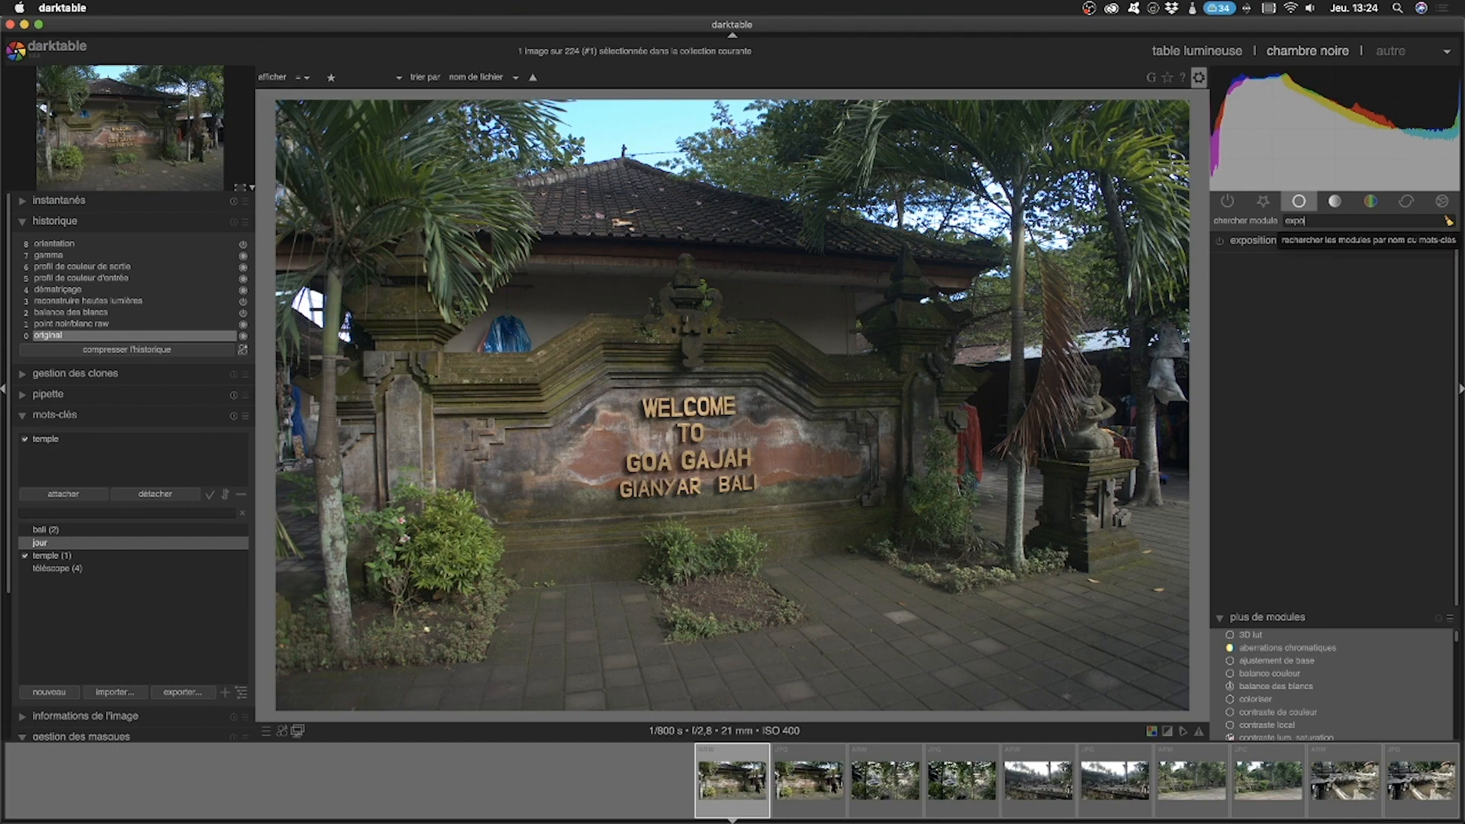
key(BackSpace)
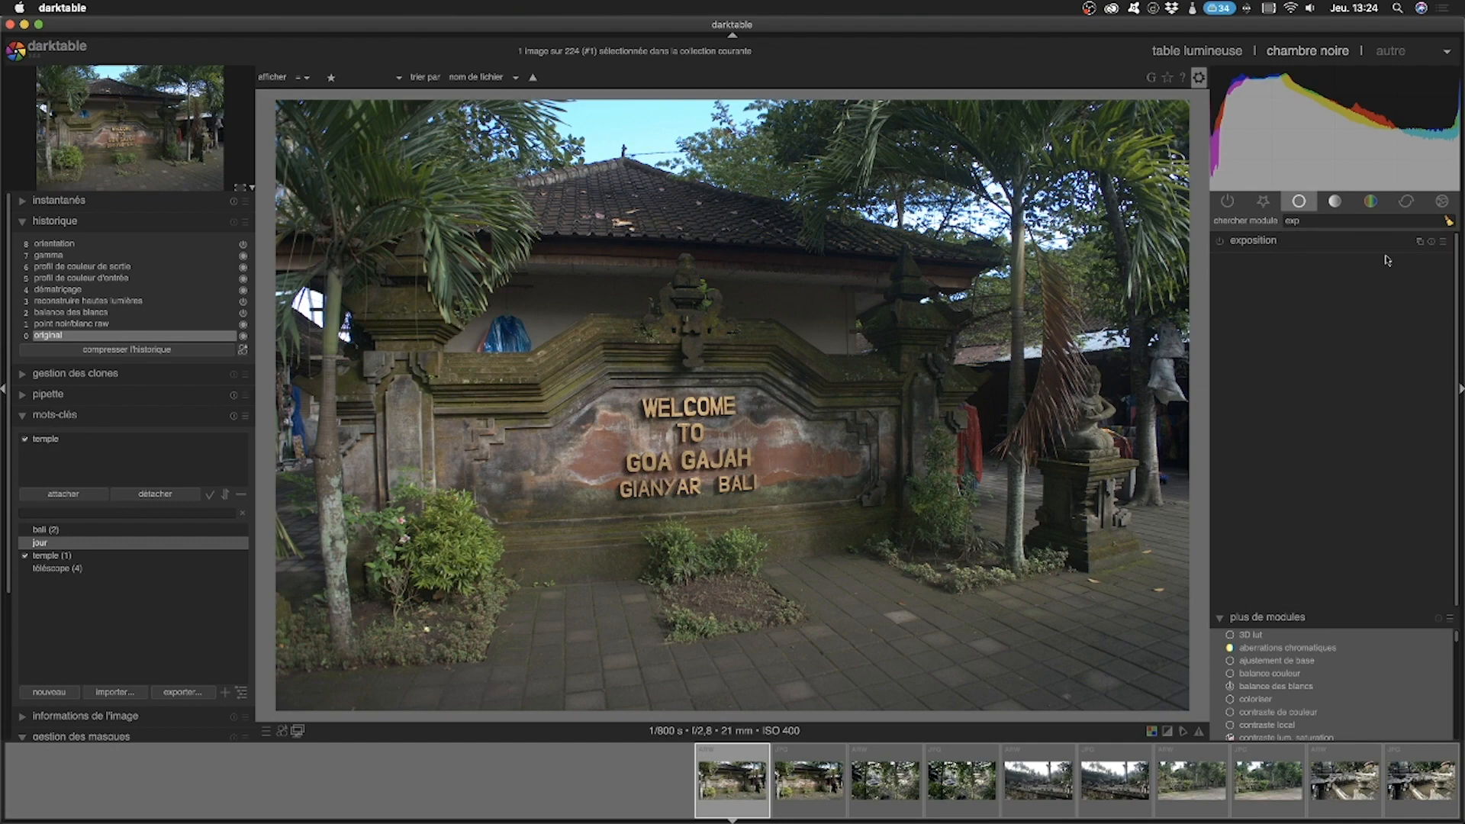
click(1243, 246)
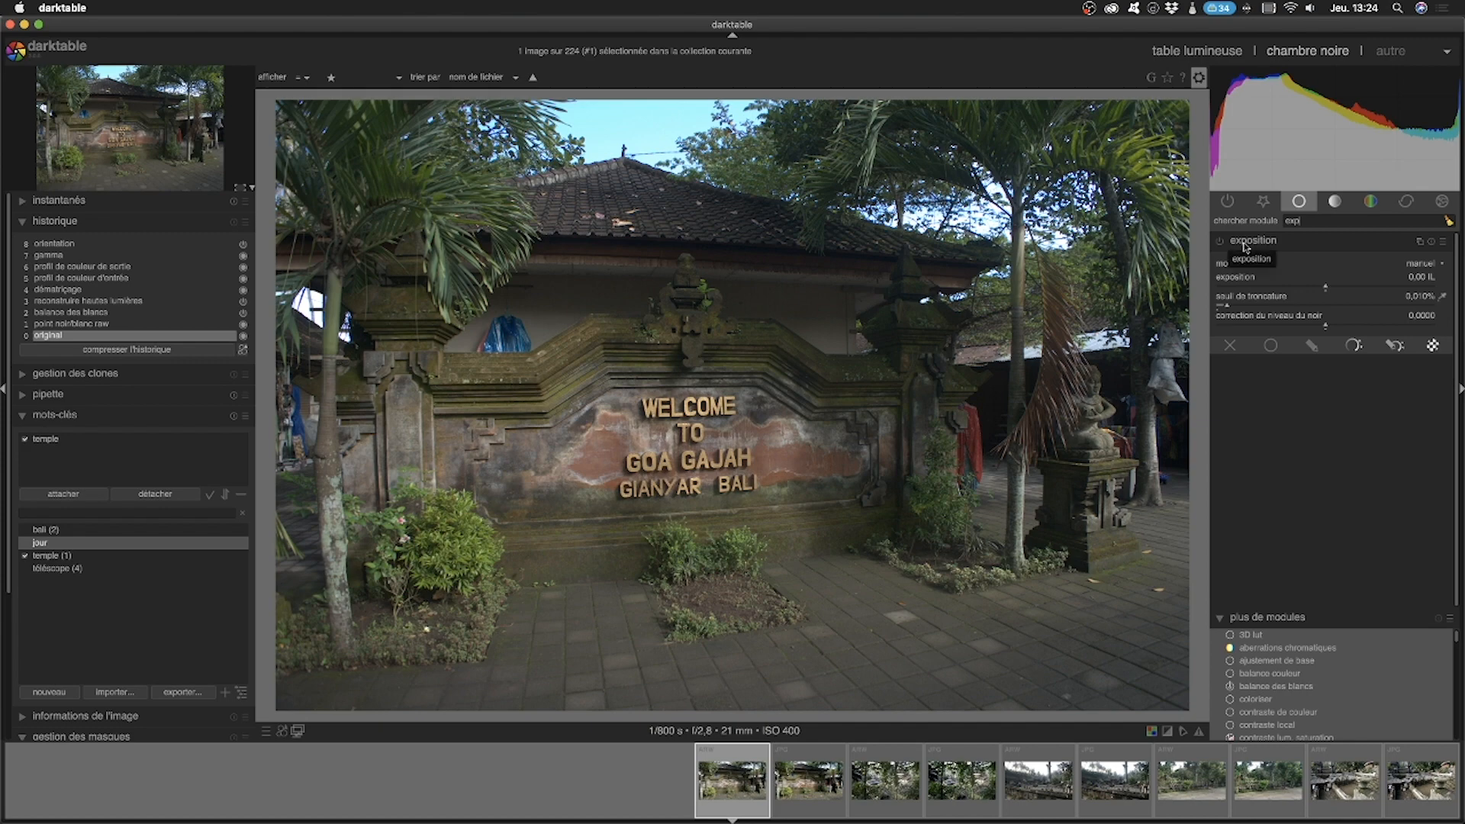
Step: Clear the module search and enable the exposition module for the temple image
double_click(1321, 223)
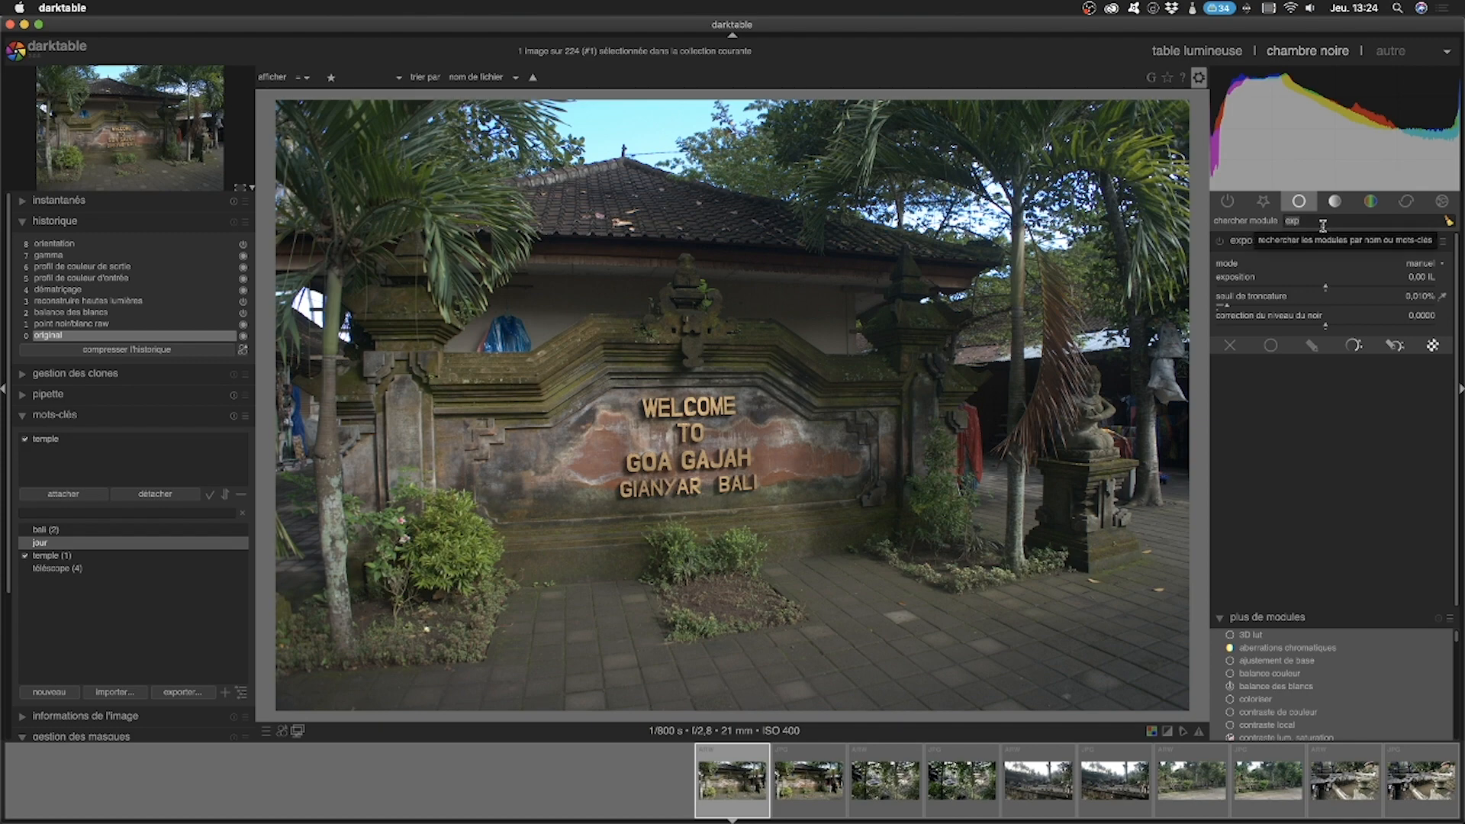
key(BackSpace)
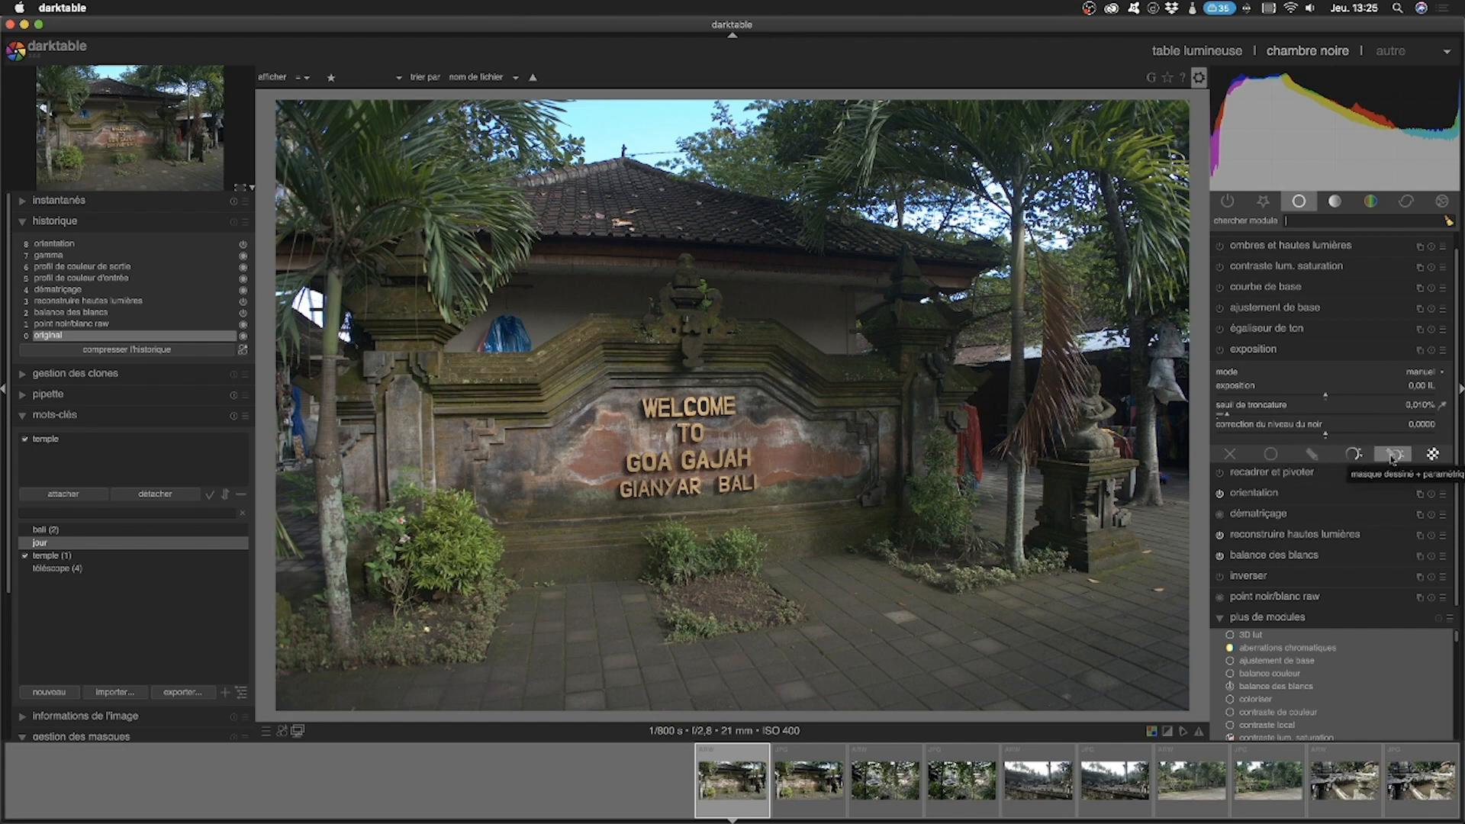
click(1283, 456)
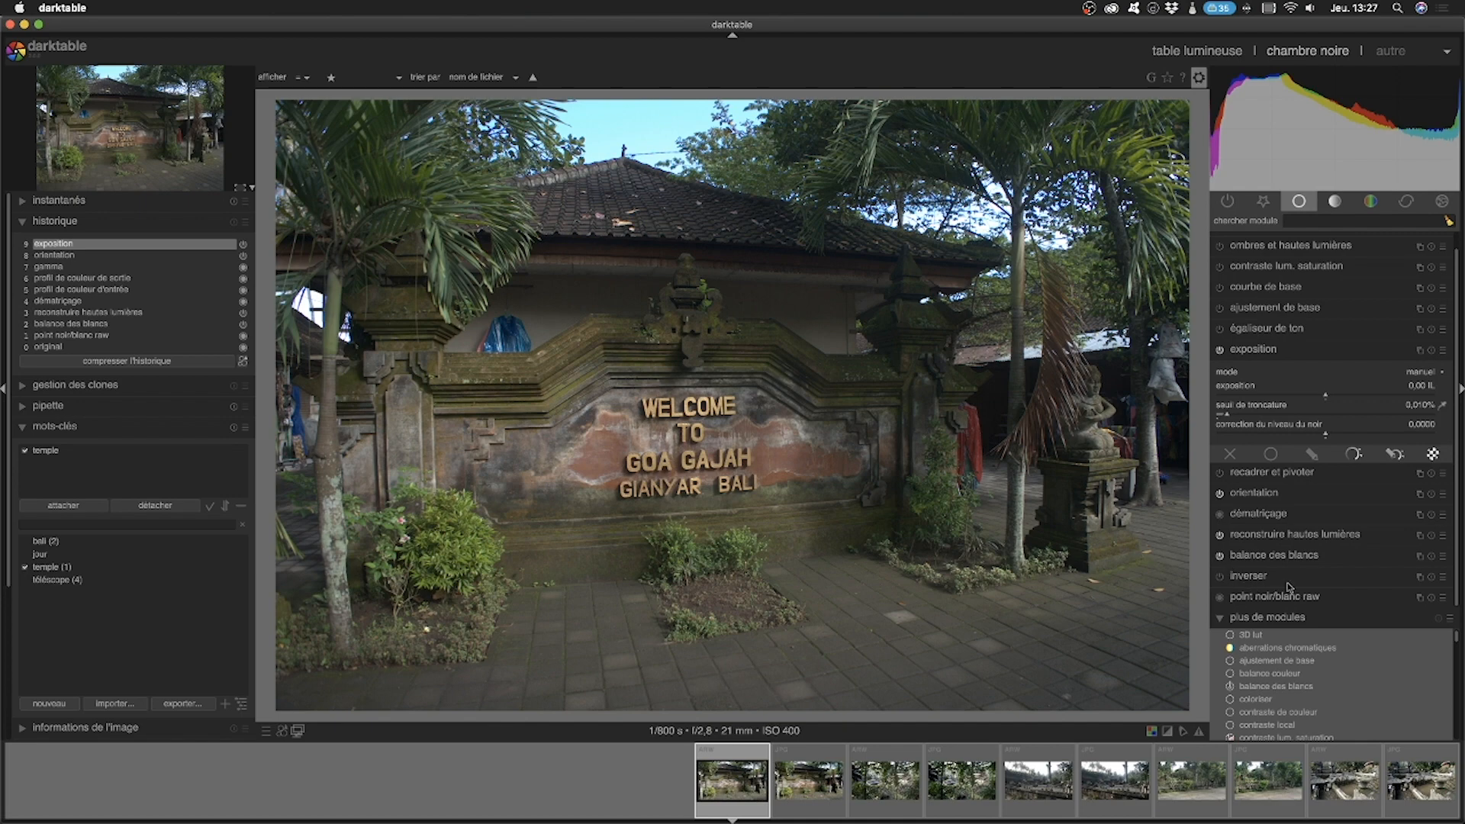
Step: Turn the inverser module on for the temple image and off again
click(1219, 577)
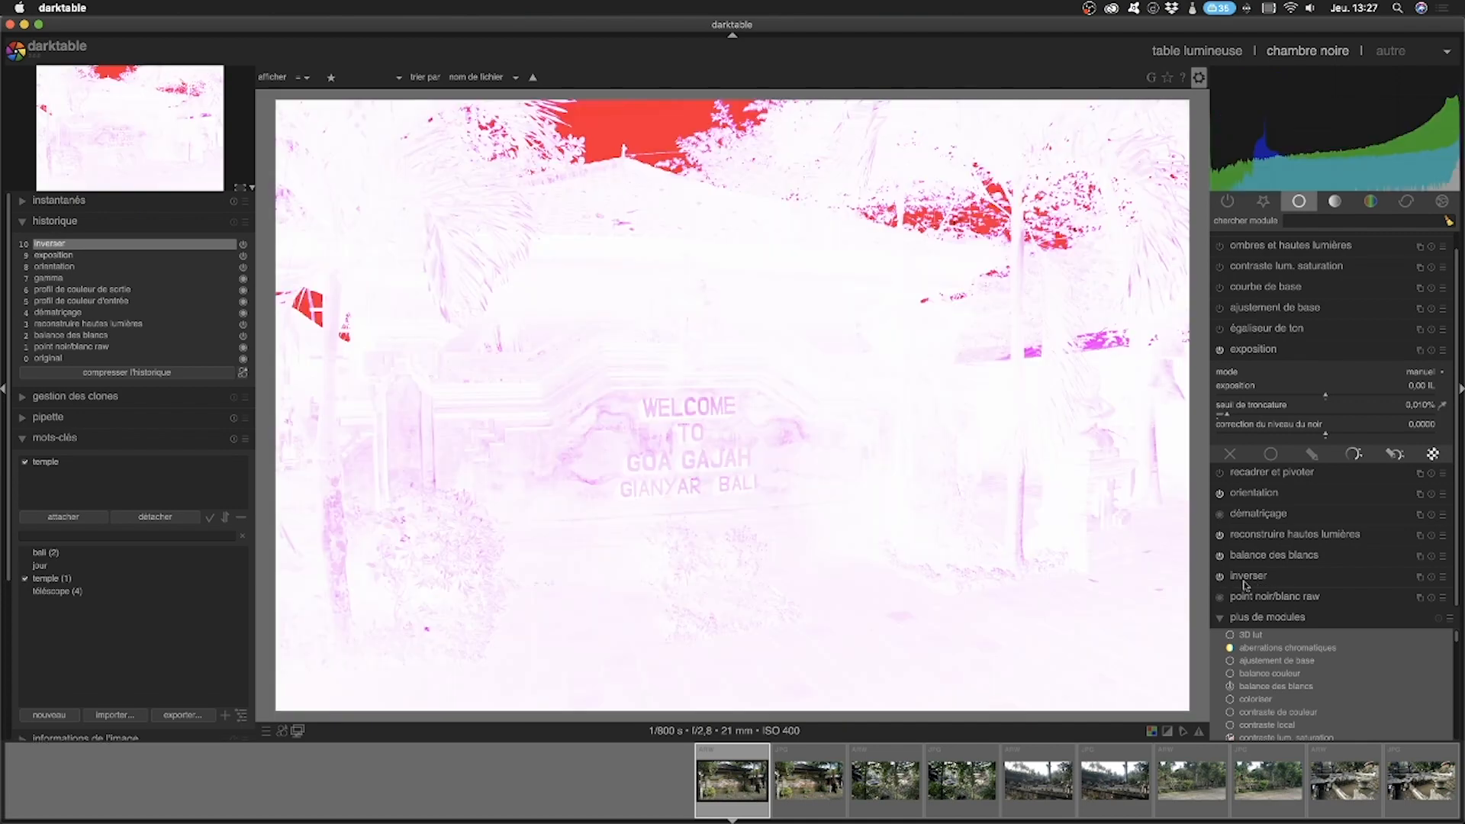
click(1219, 576)
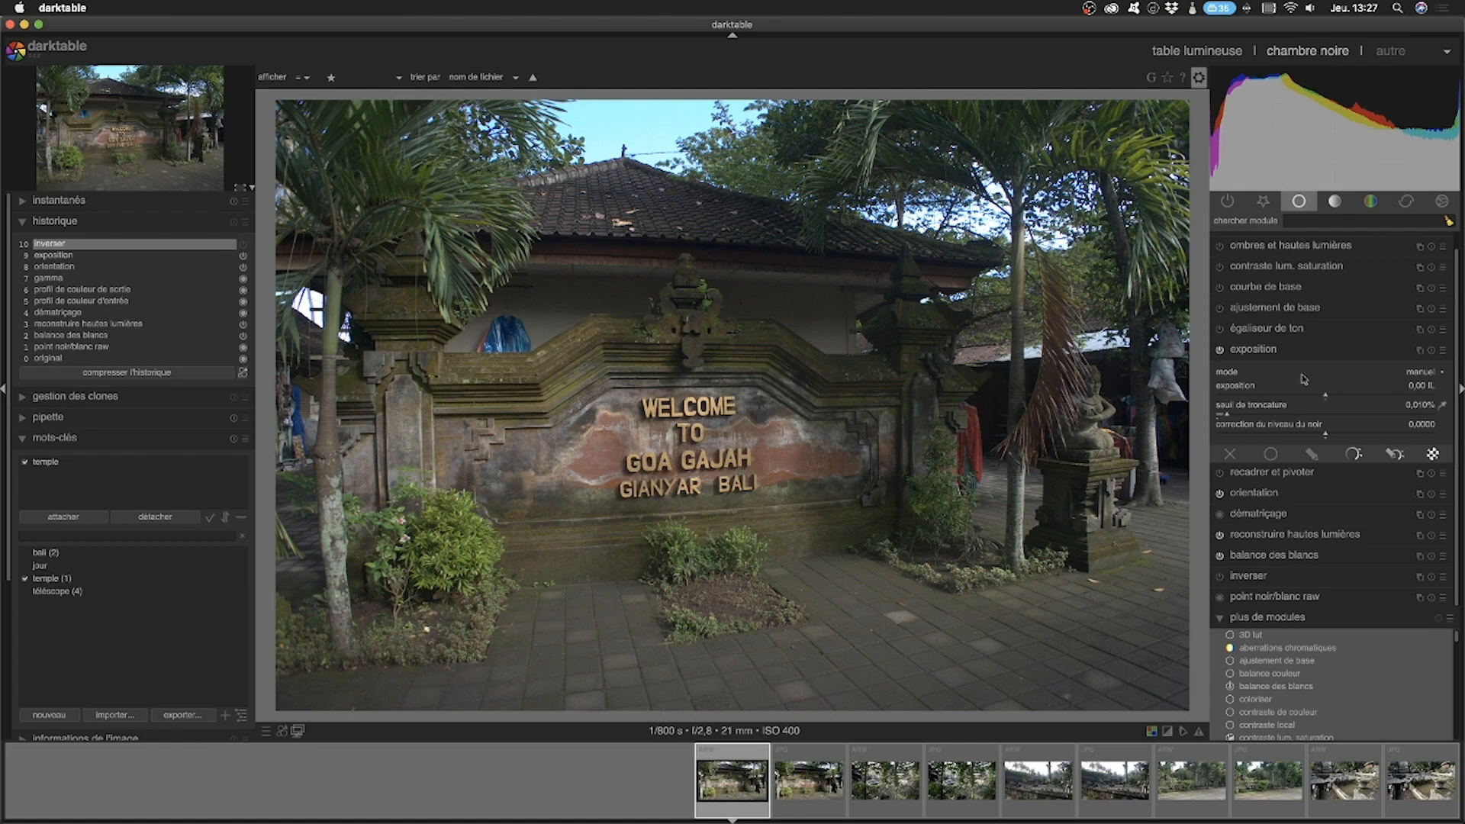
scroll(1303, 376, up, 1)
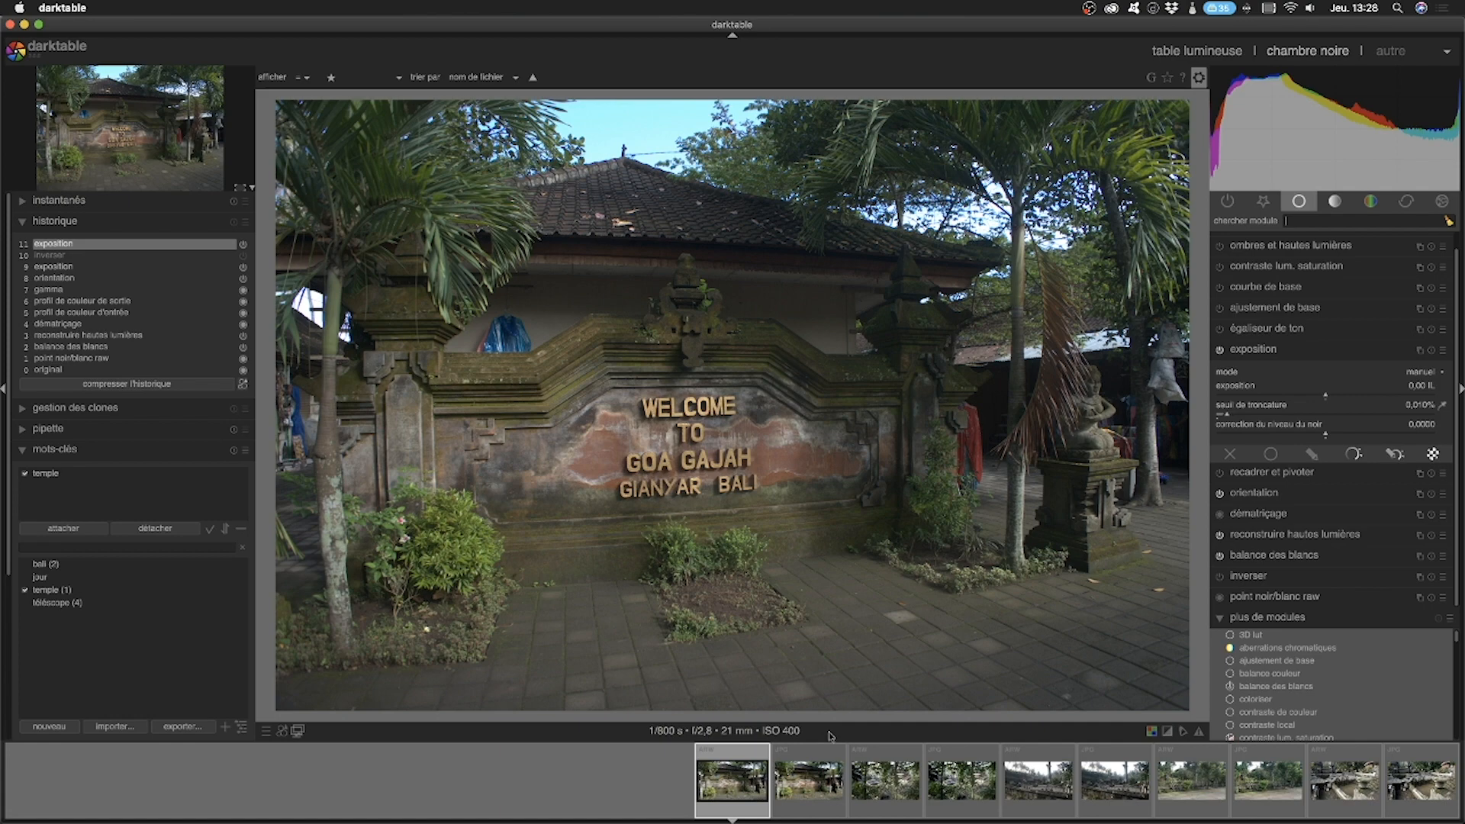
Step: Open the darkroom preview in a second window, move that window aside, and close it
click(298, 733)
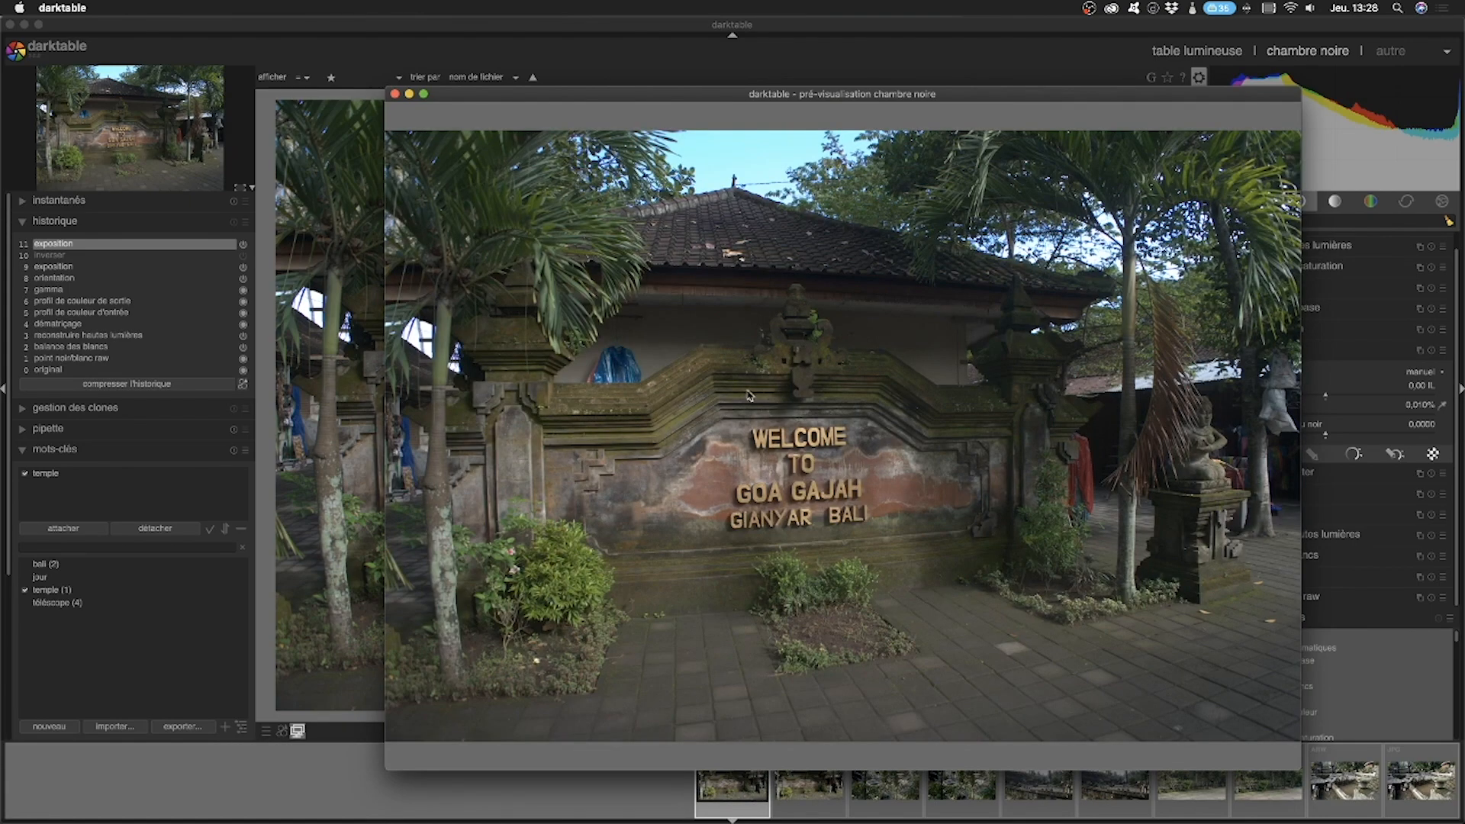
drag(699, 101, 762, 101)
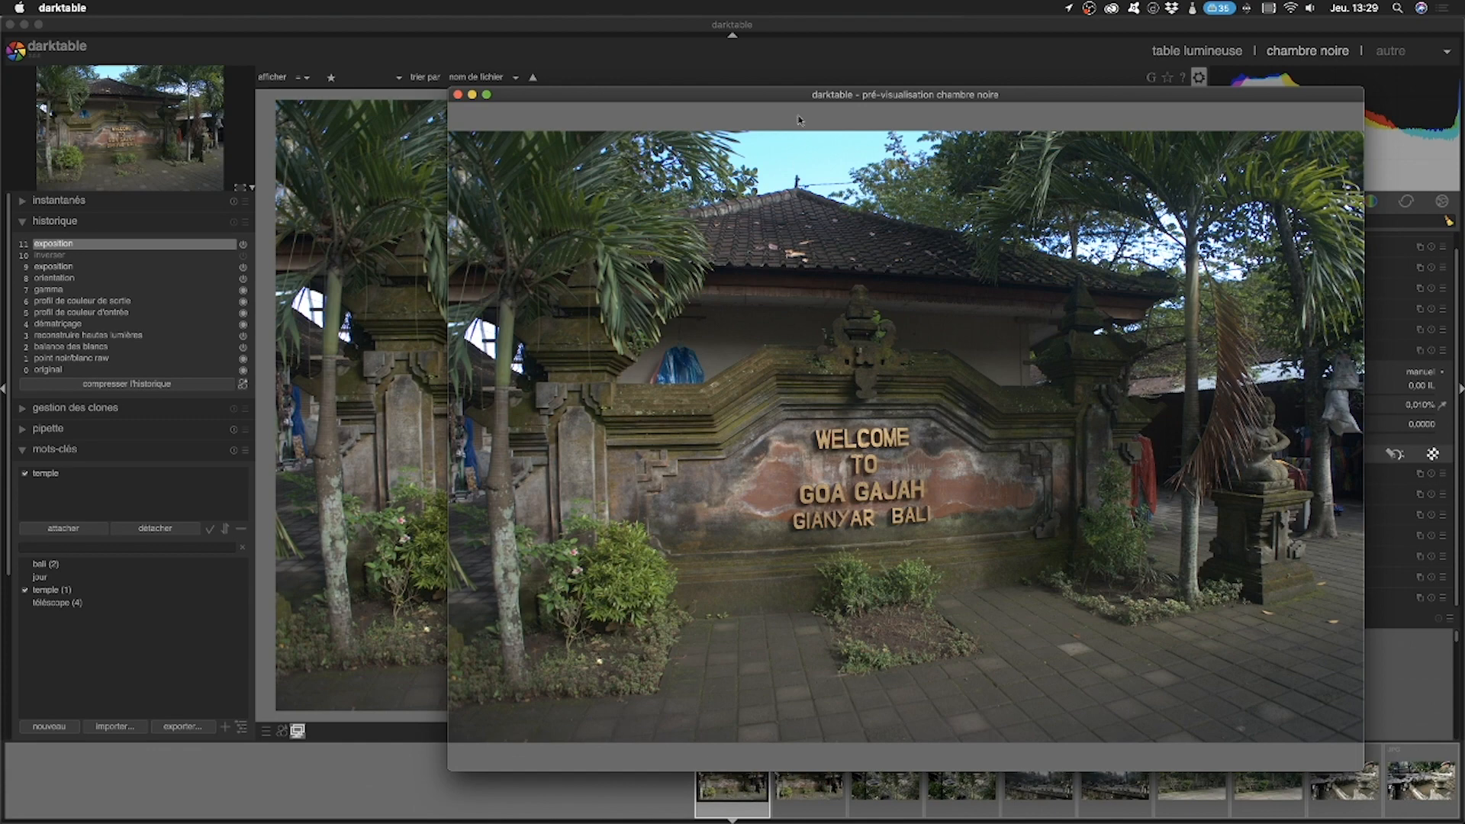
click(457, 94)
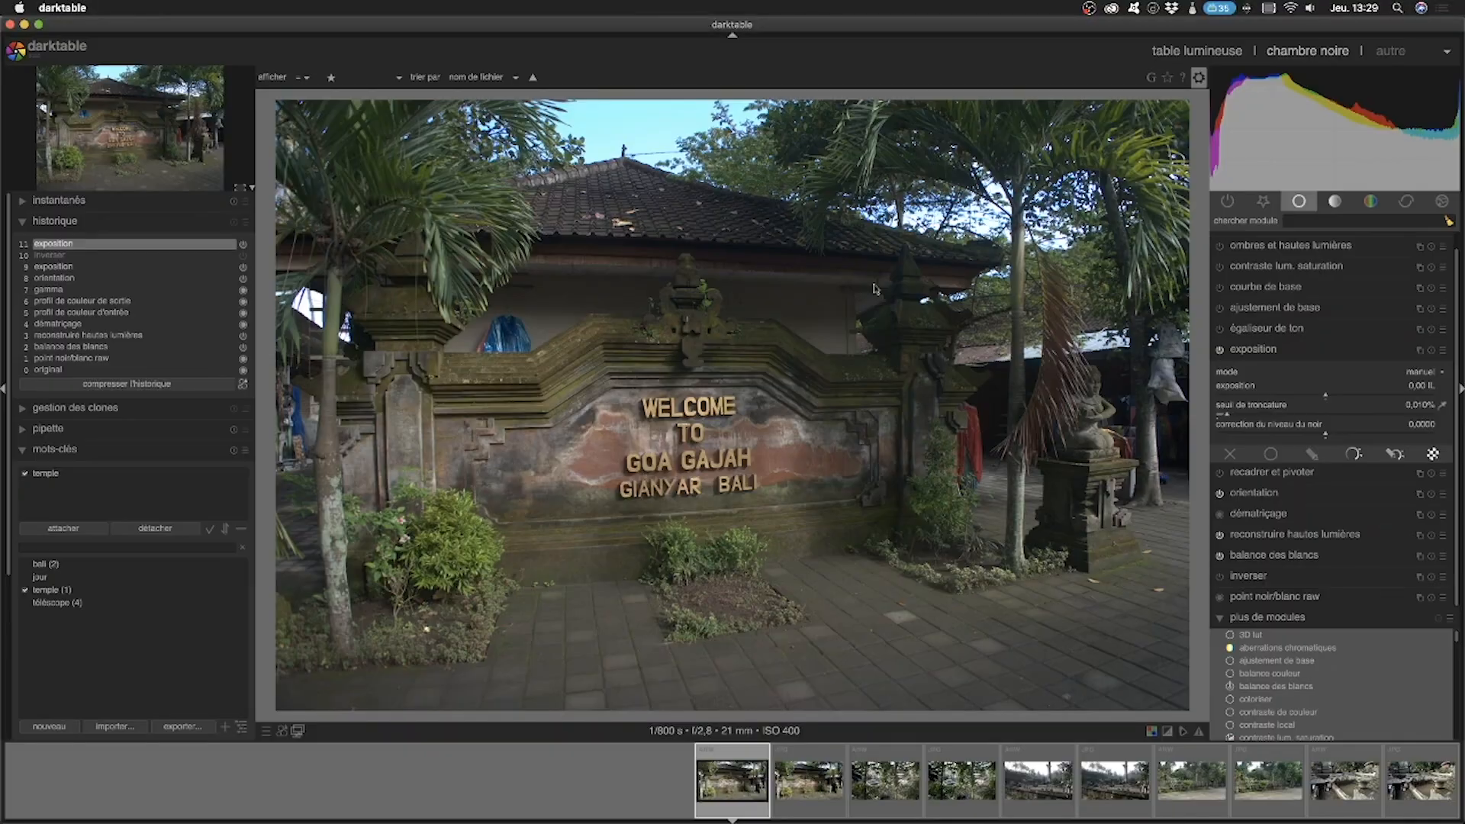
Step: Return to the lighttable, switch it to table lumineuse zoomable, and zoom out to 18 thumbnails per row
key(h)
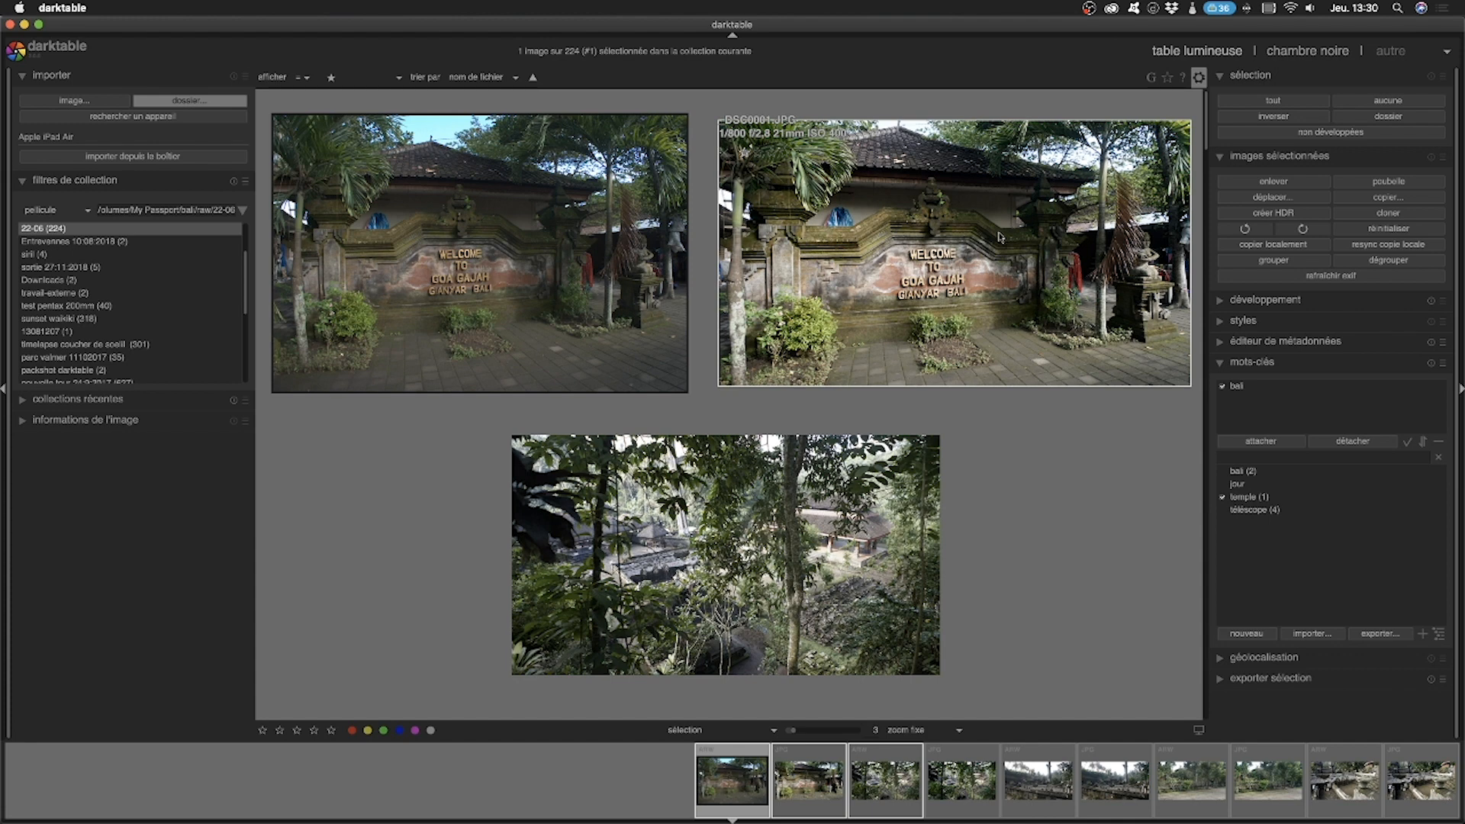
click(774, 731)
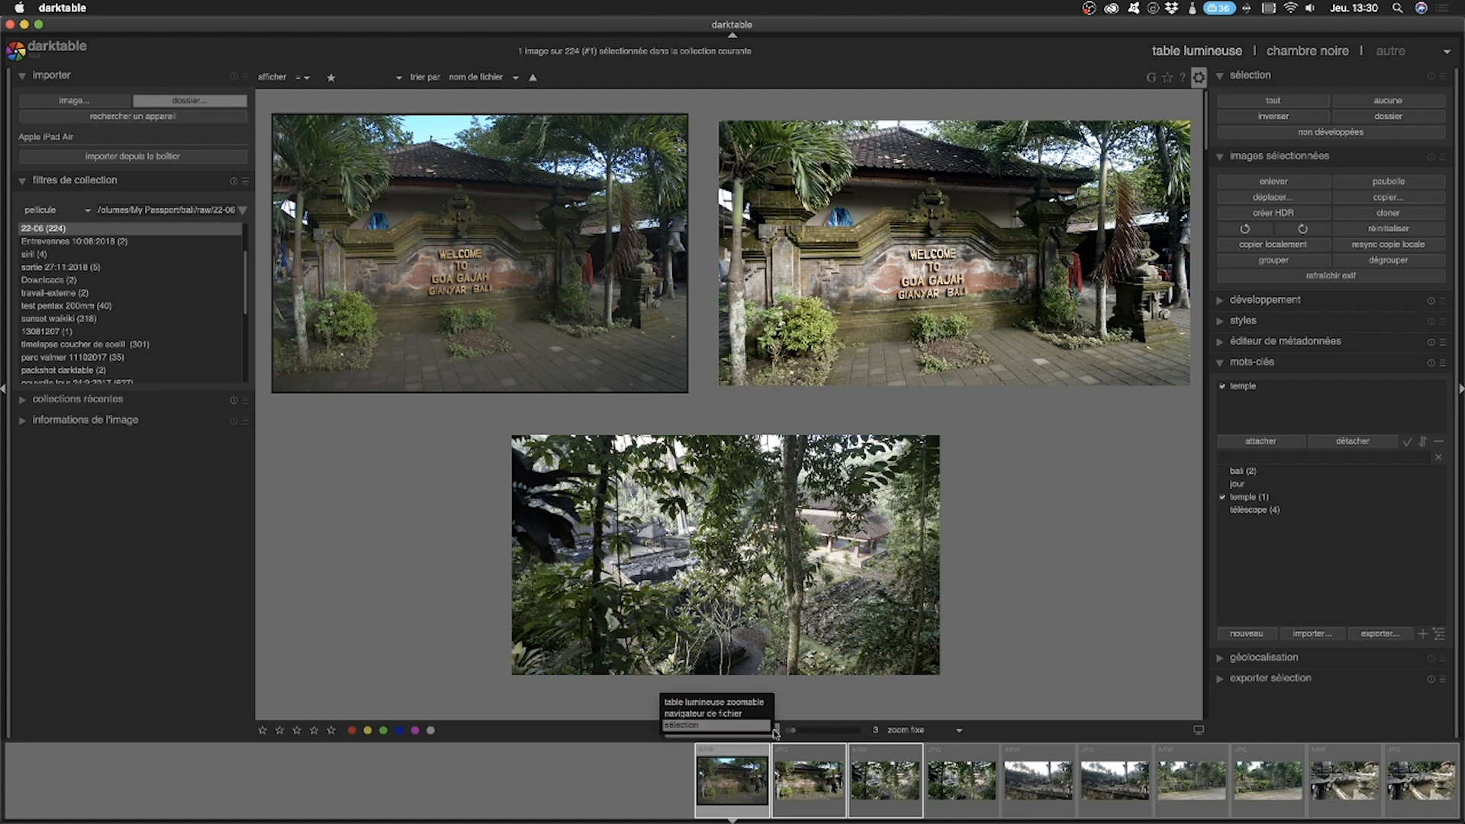
click(738, 703)
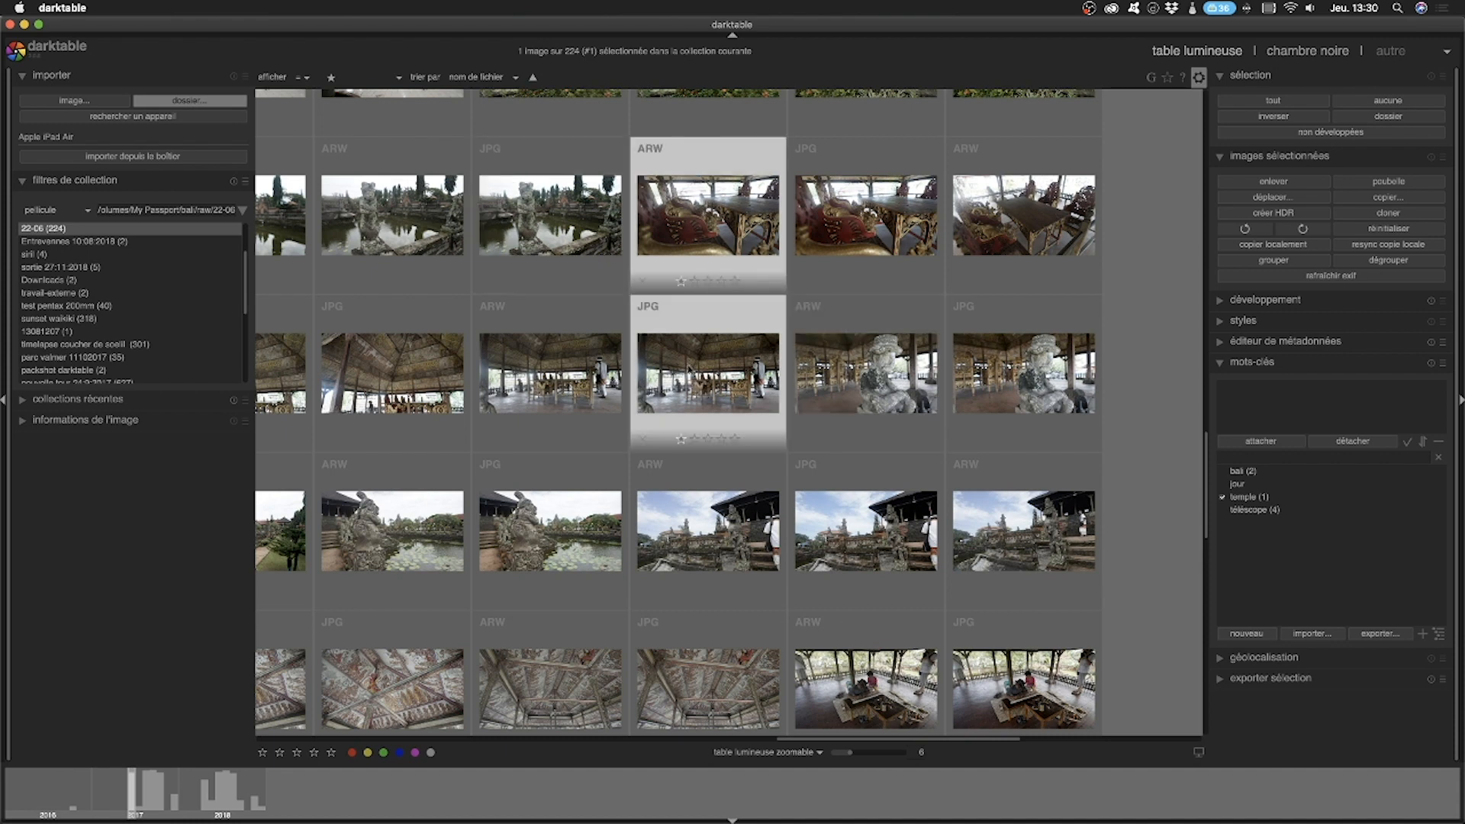
scroll(695, 370, up, 2)
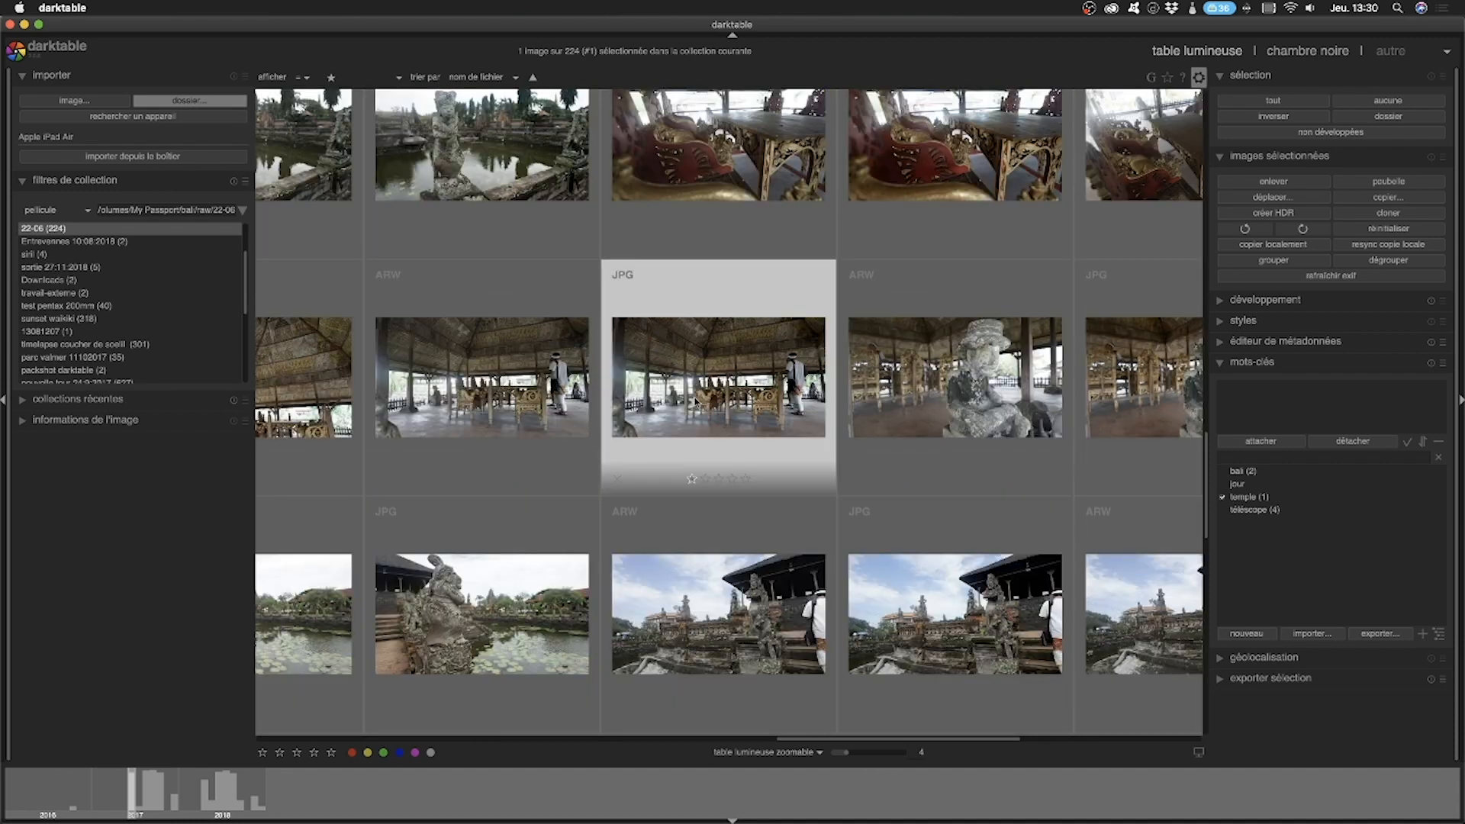
scroll(696, 397, down, 10)
scroll(696, 400, down, 2)
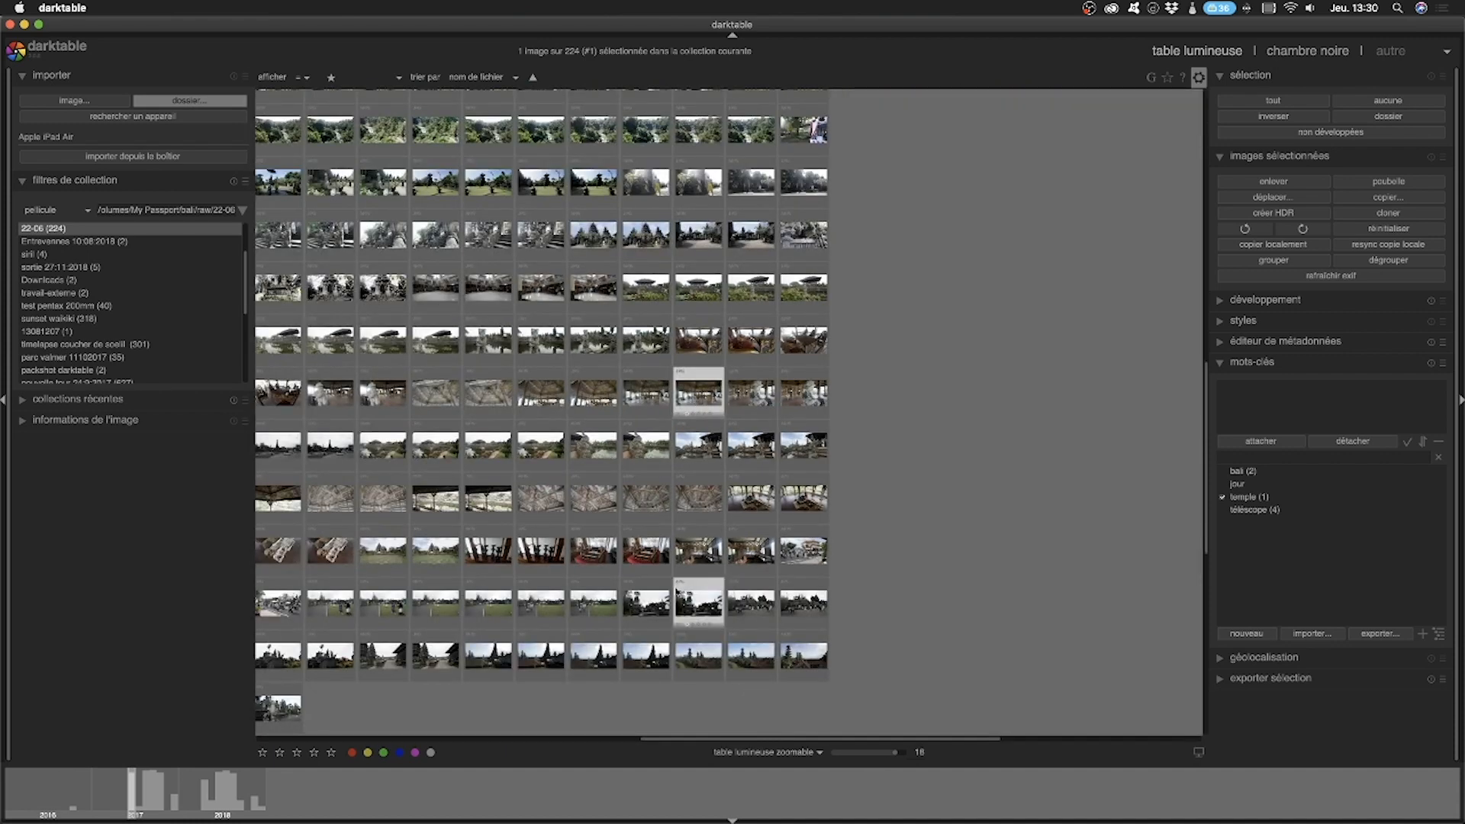
Step: Switch the lighttable to navigateur de fichier and browse down and back up through the collection
click(818, 753)
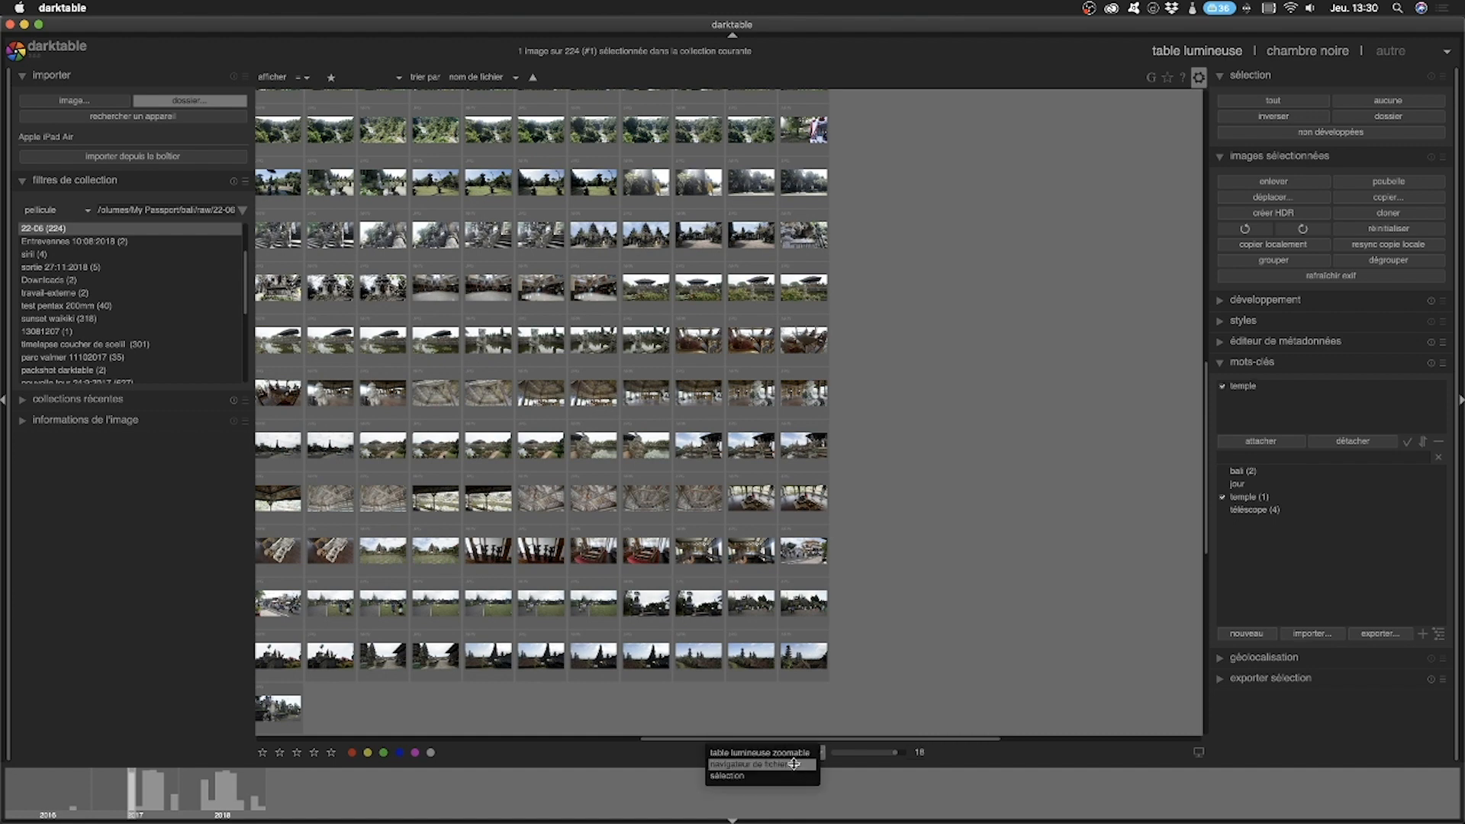
click(798, 765)
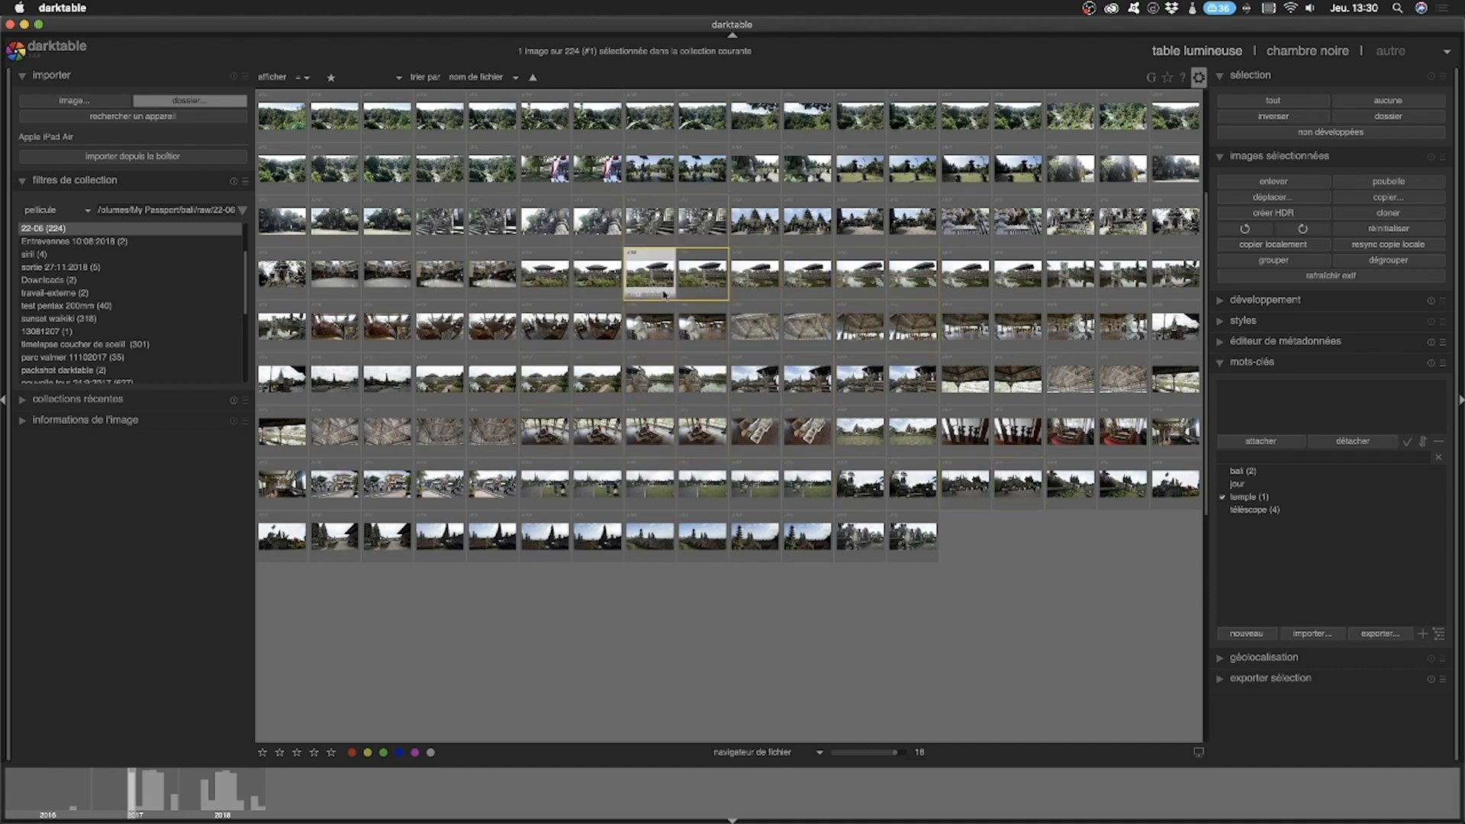
scroll(663, 294, up, 1)
scroll(754, 322, down, 9)
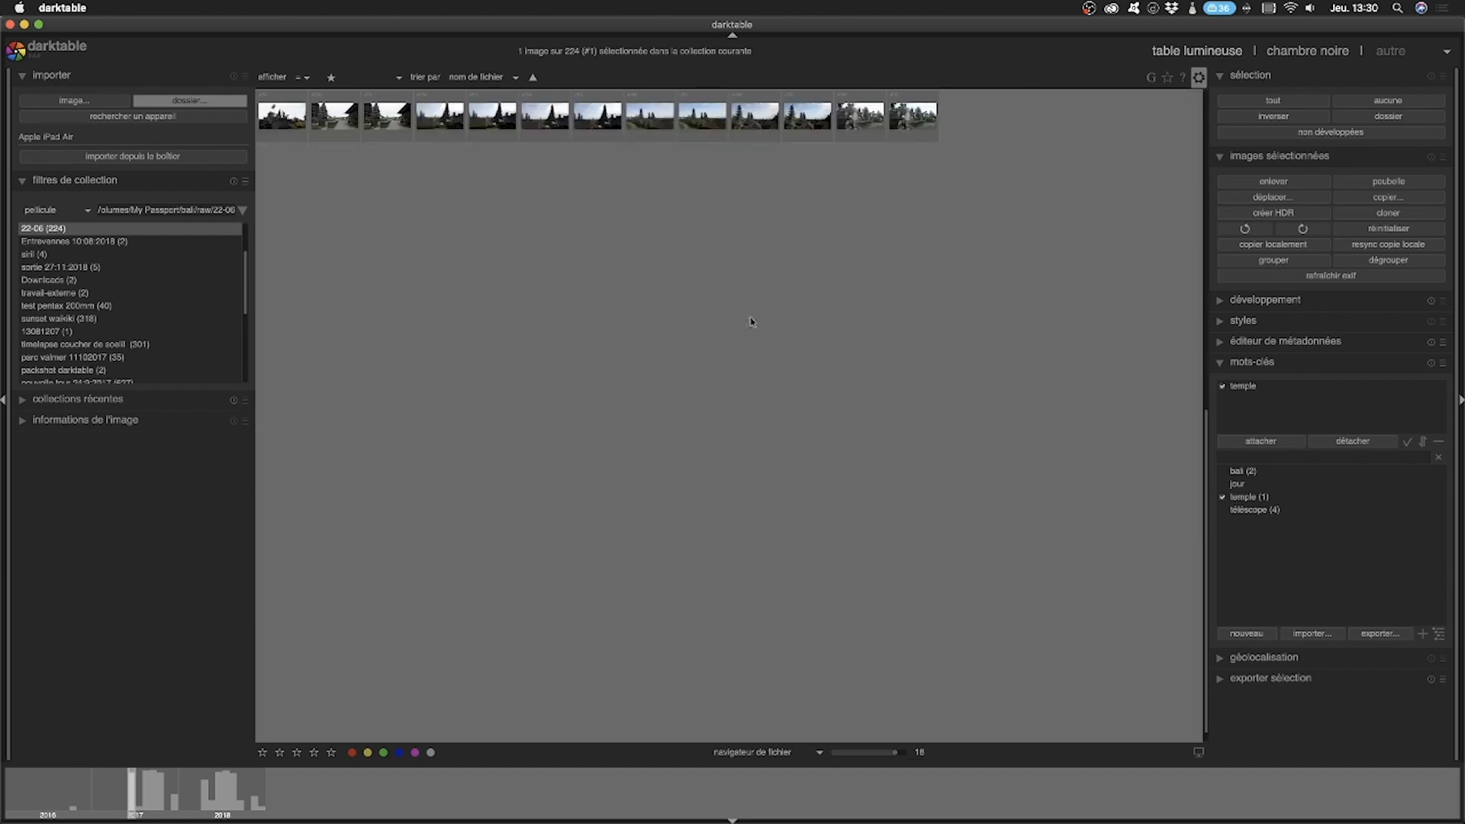
scroll(751, 322, up, 12)
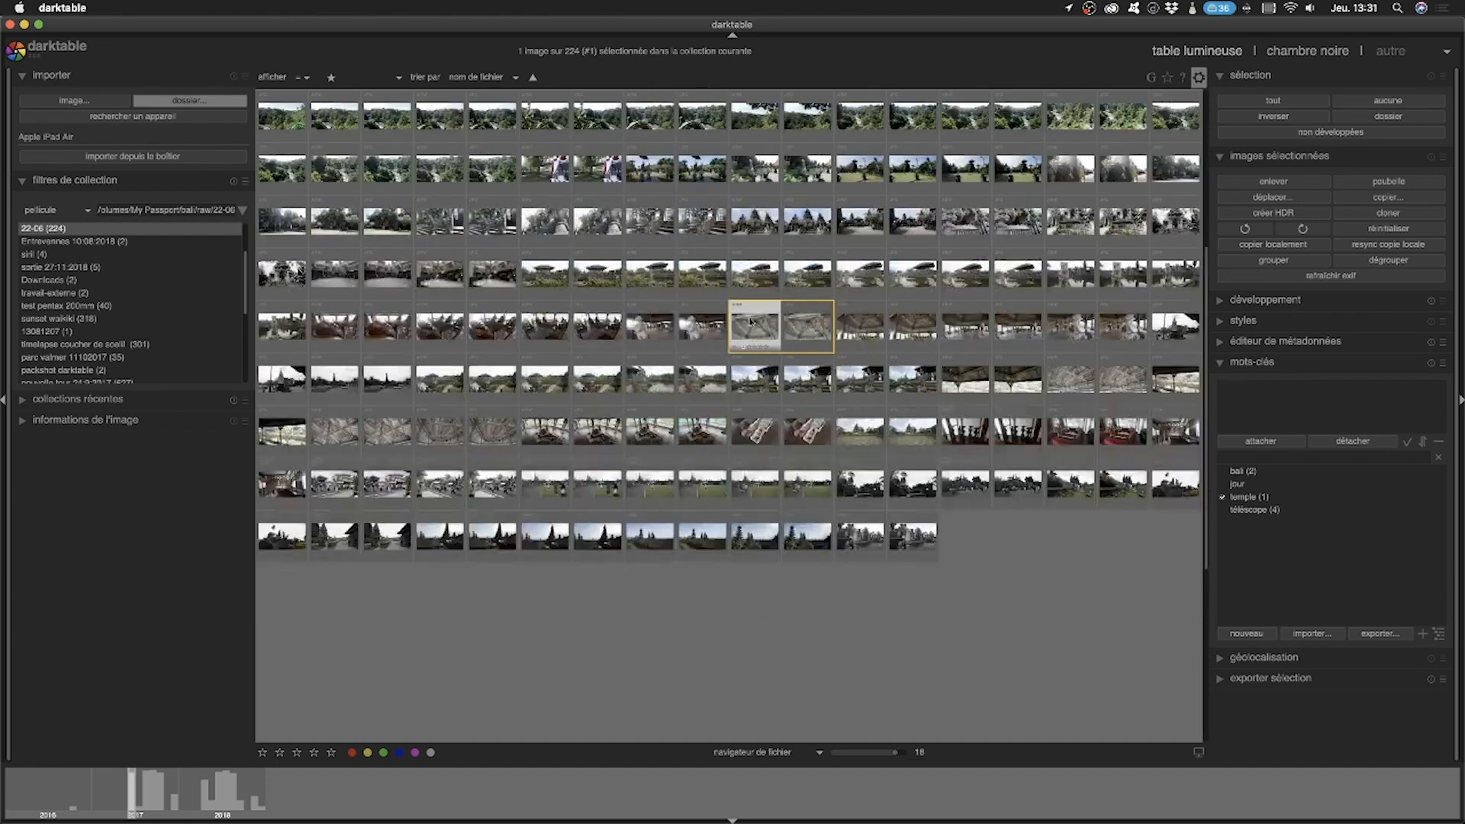
Step: Switch the lighttable to sélection mode and set it to compare two images with zoom fixe
scroll(750, 321, down, 2)
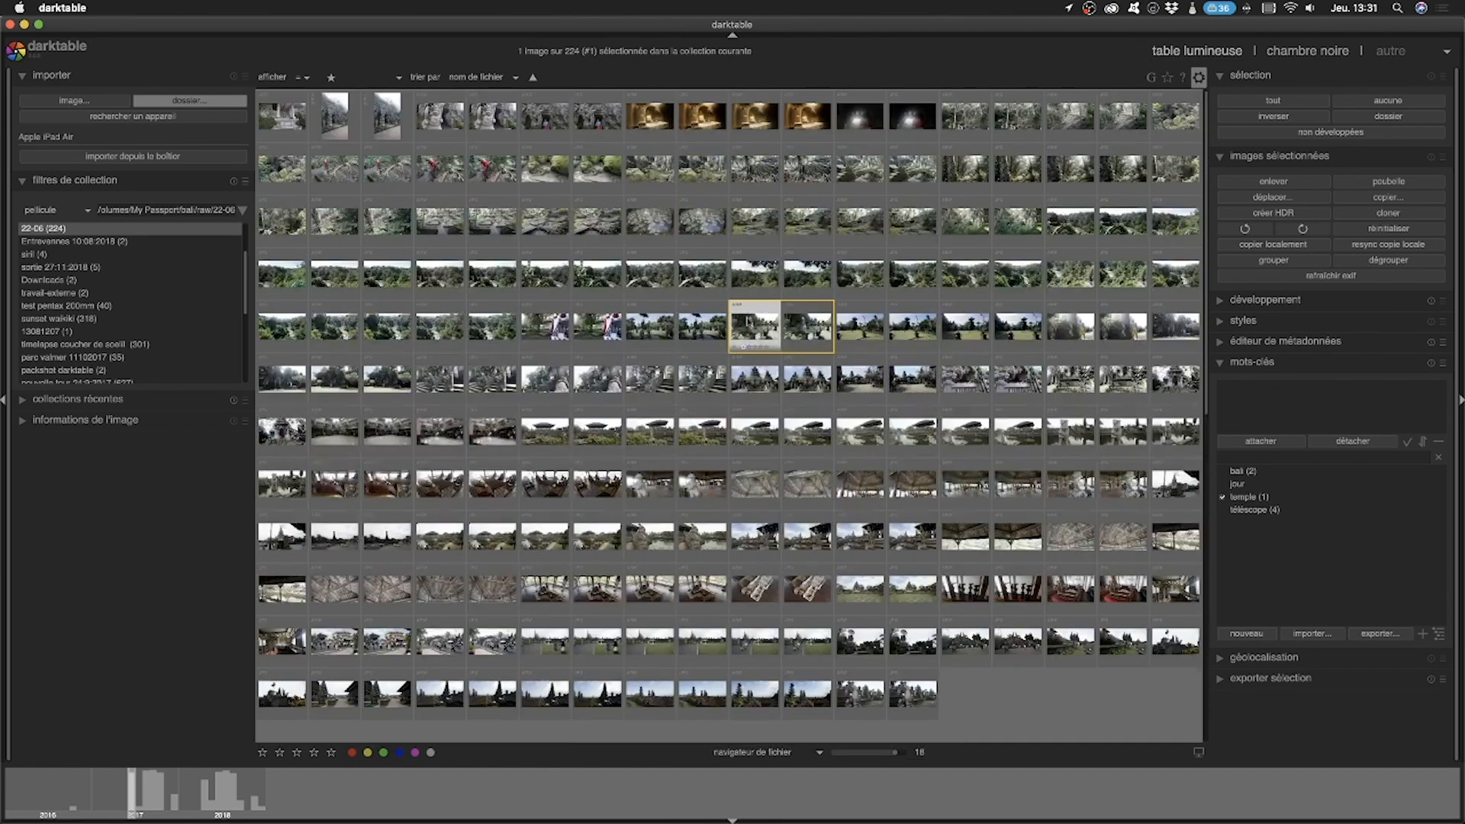
click(804, 756)
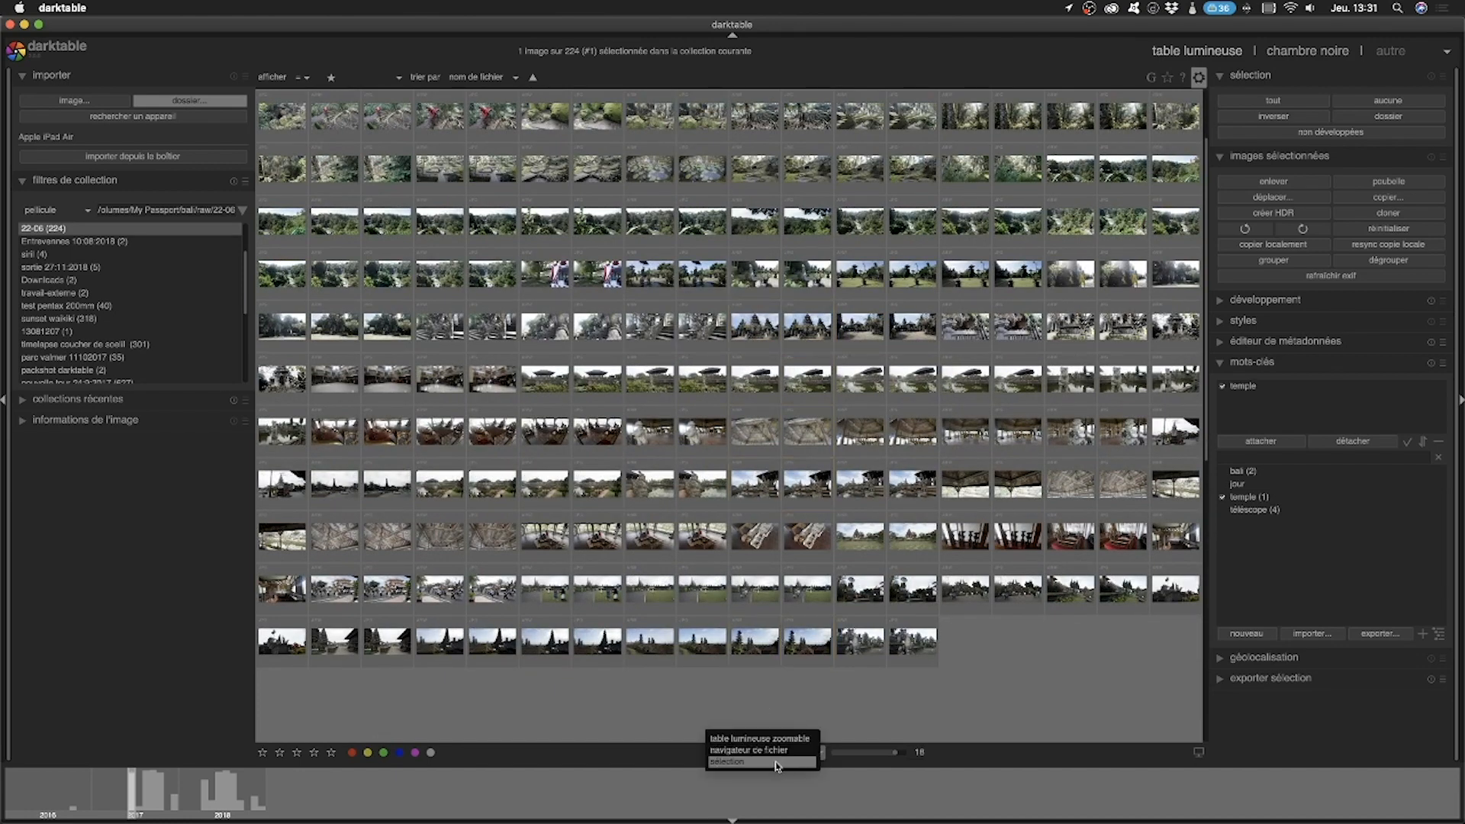
click(776, 763)
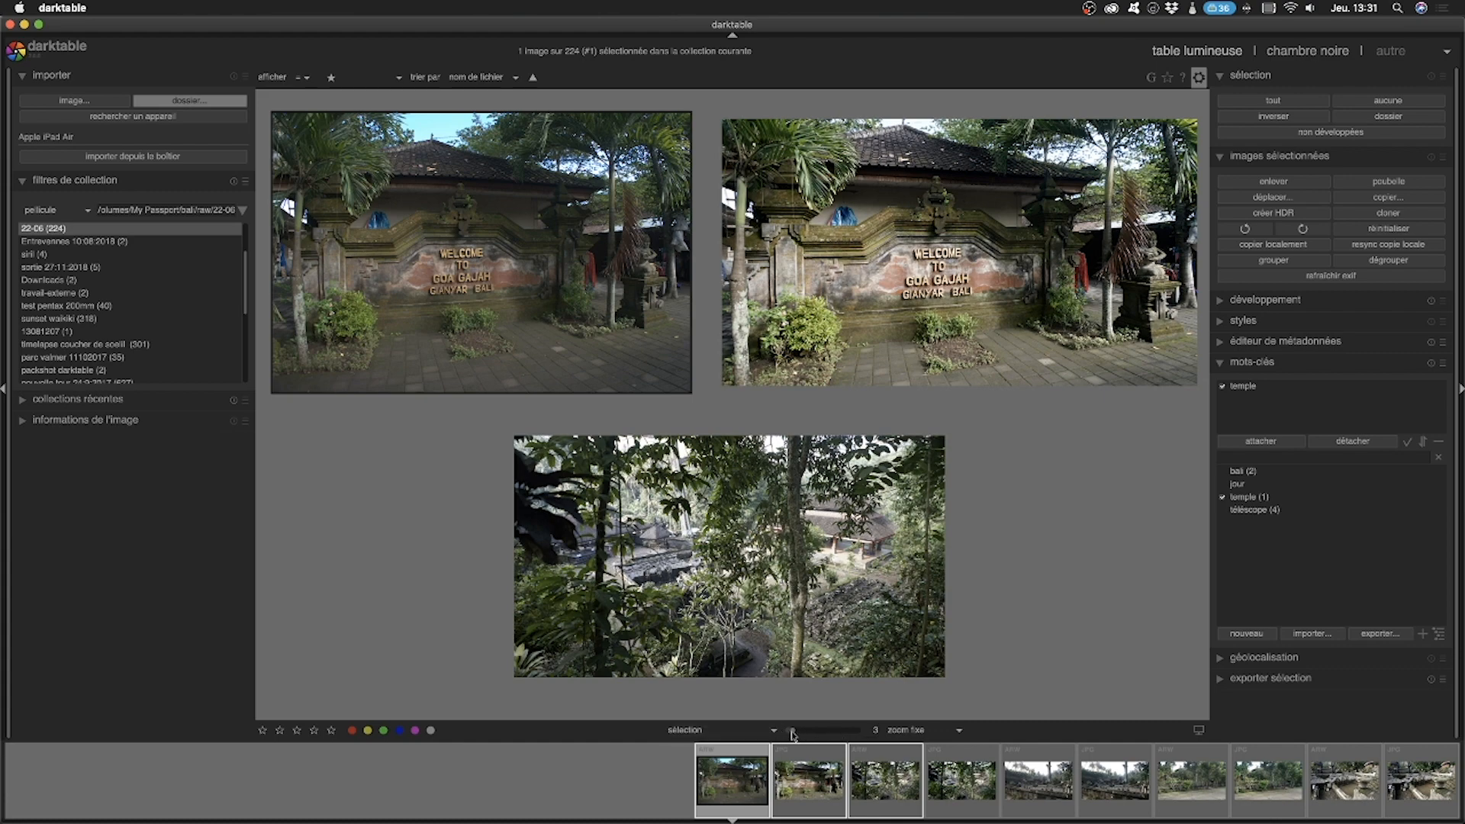
drag(792, 731, 797, 735)
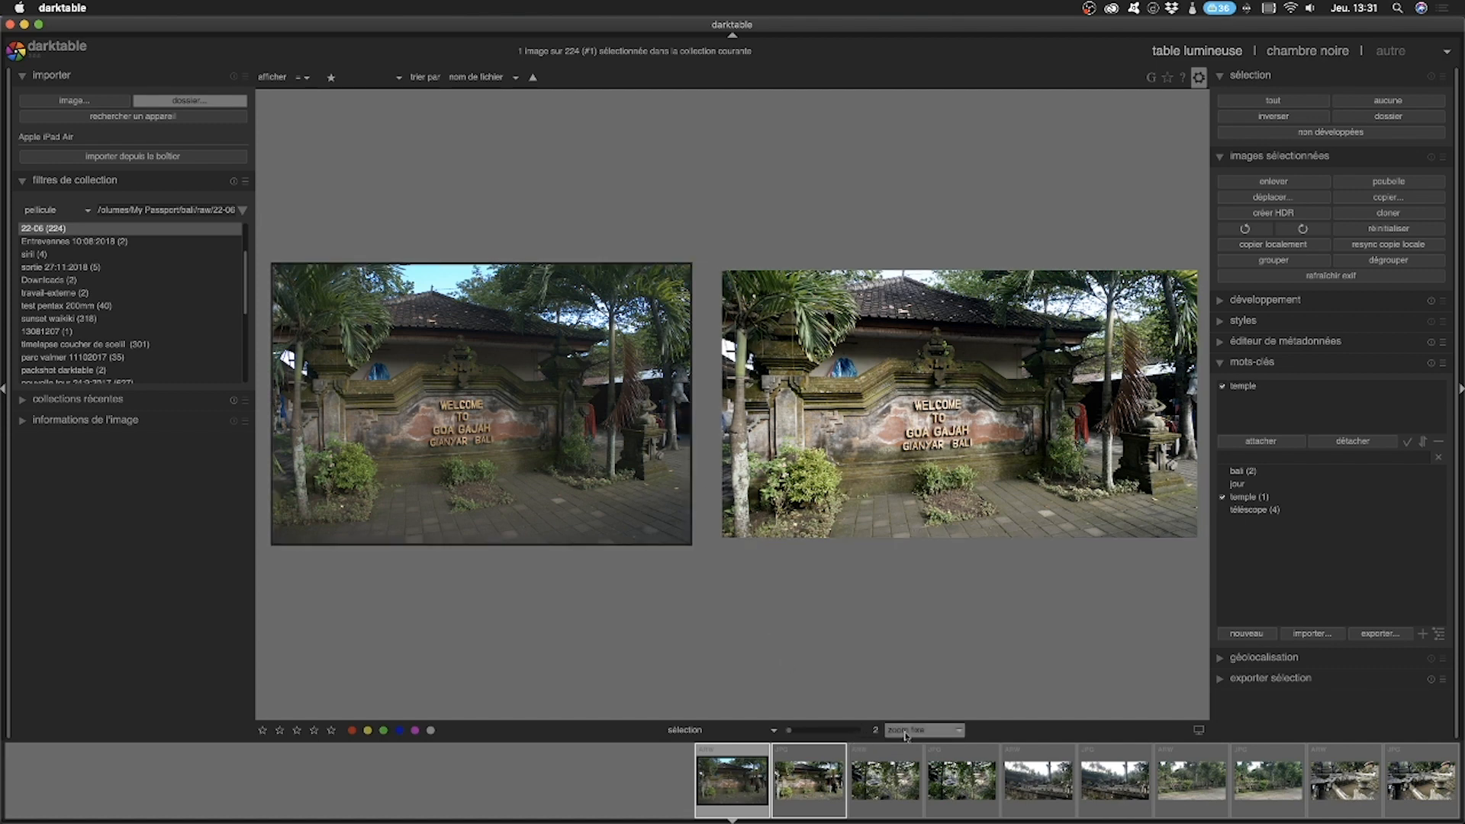
Step: Compare several image pairs by picking them from the filmstrip, and return to the first temple pair
click(1037, 779)
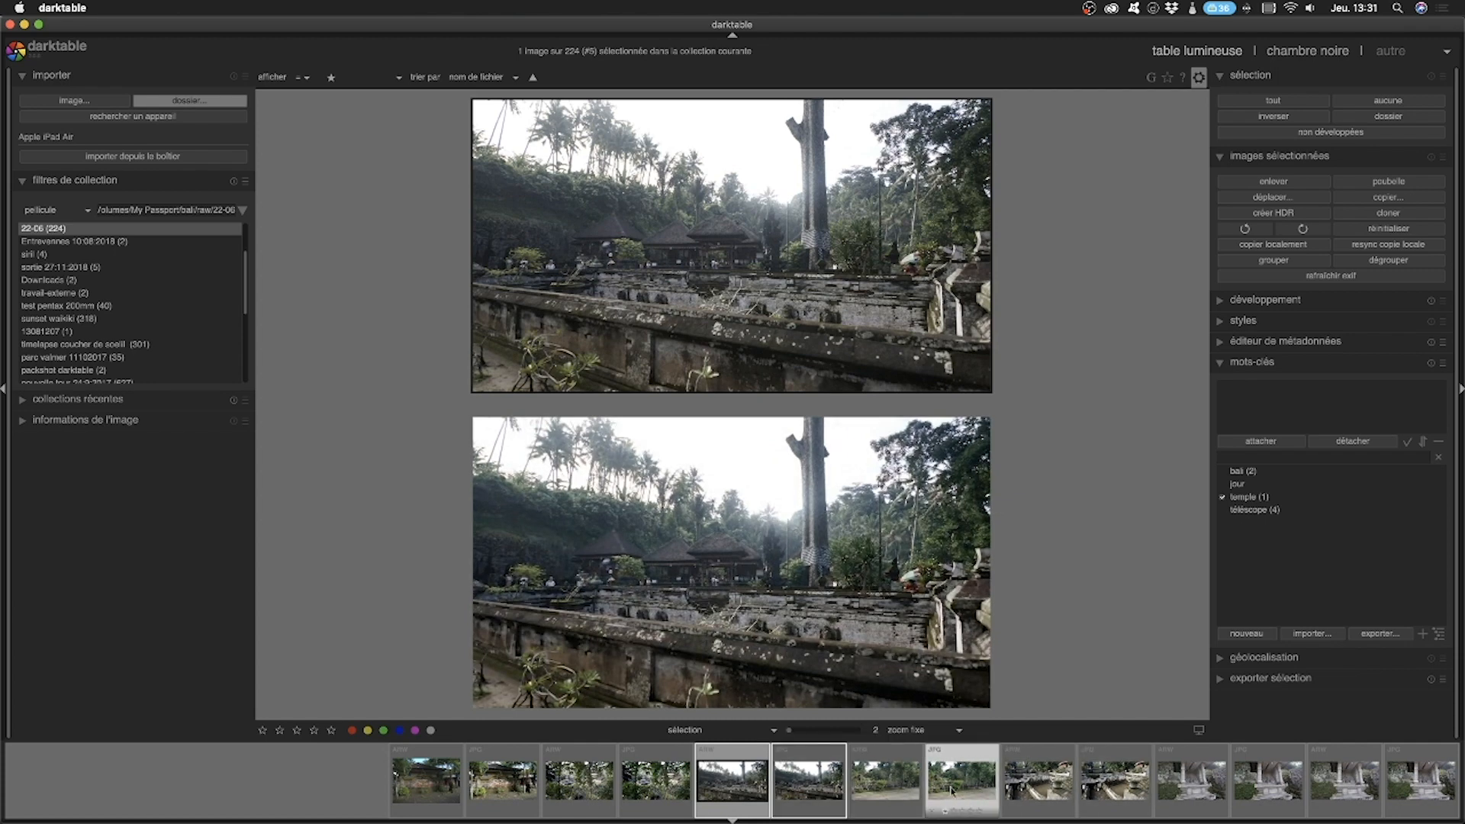
click(1050, 798)
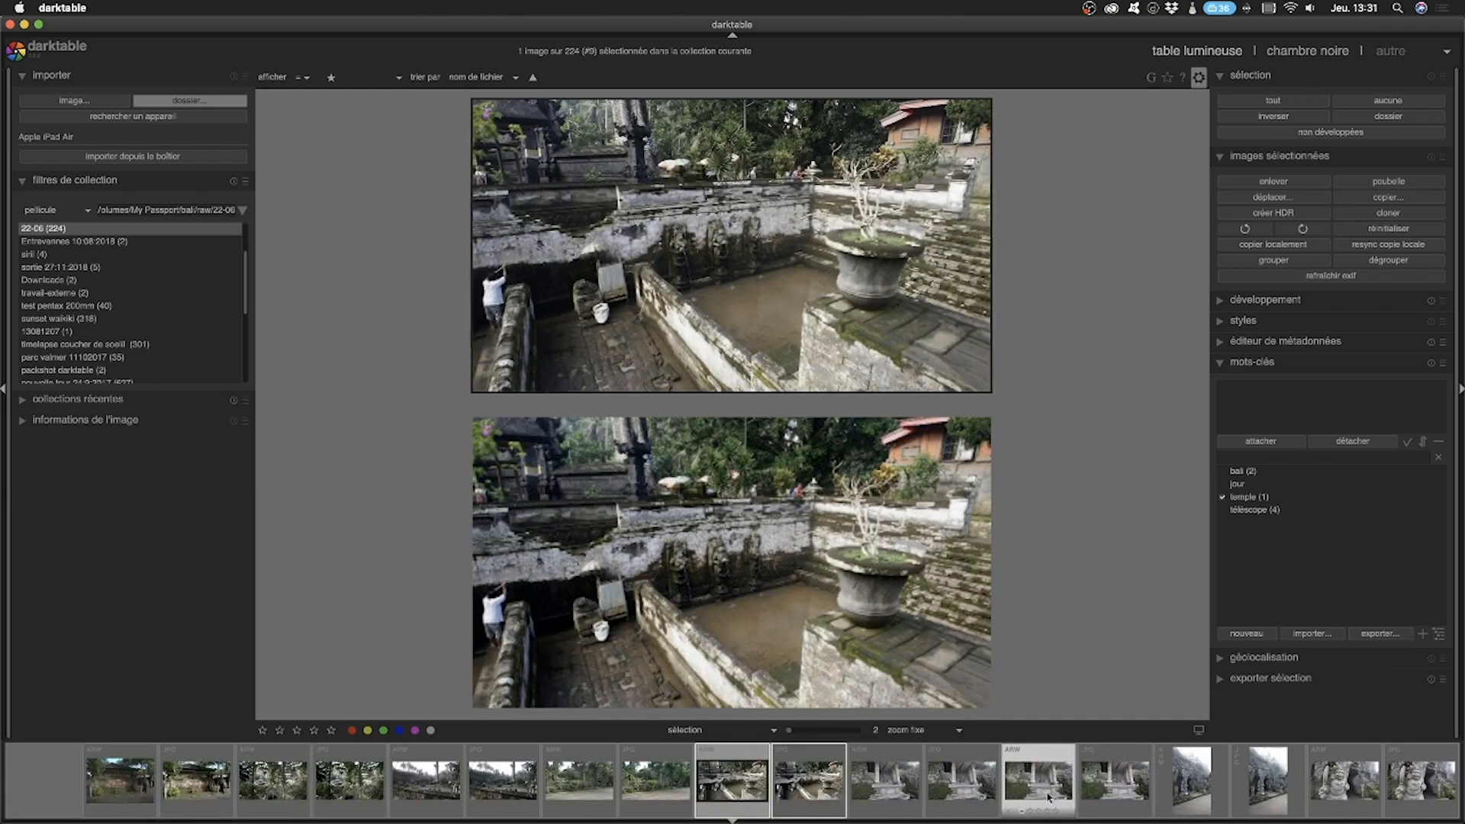
click(883, 790)
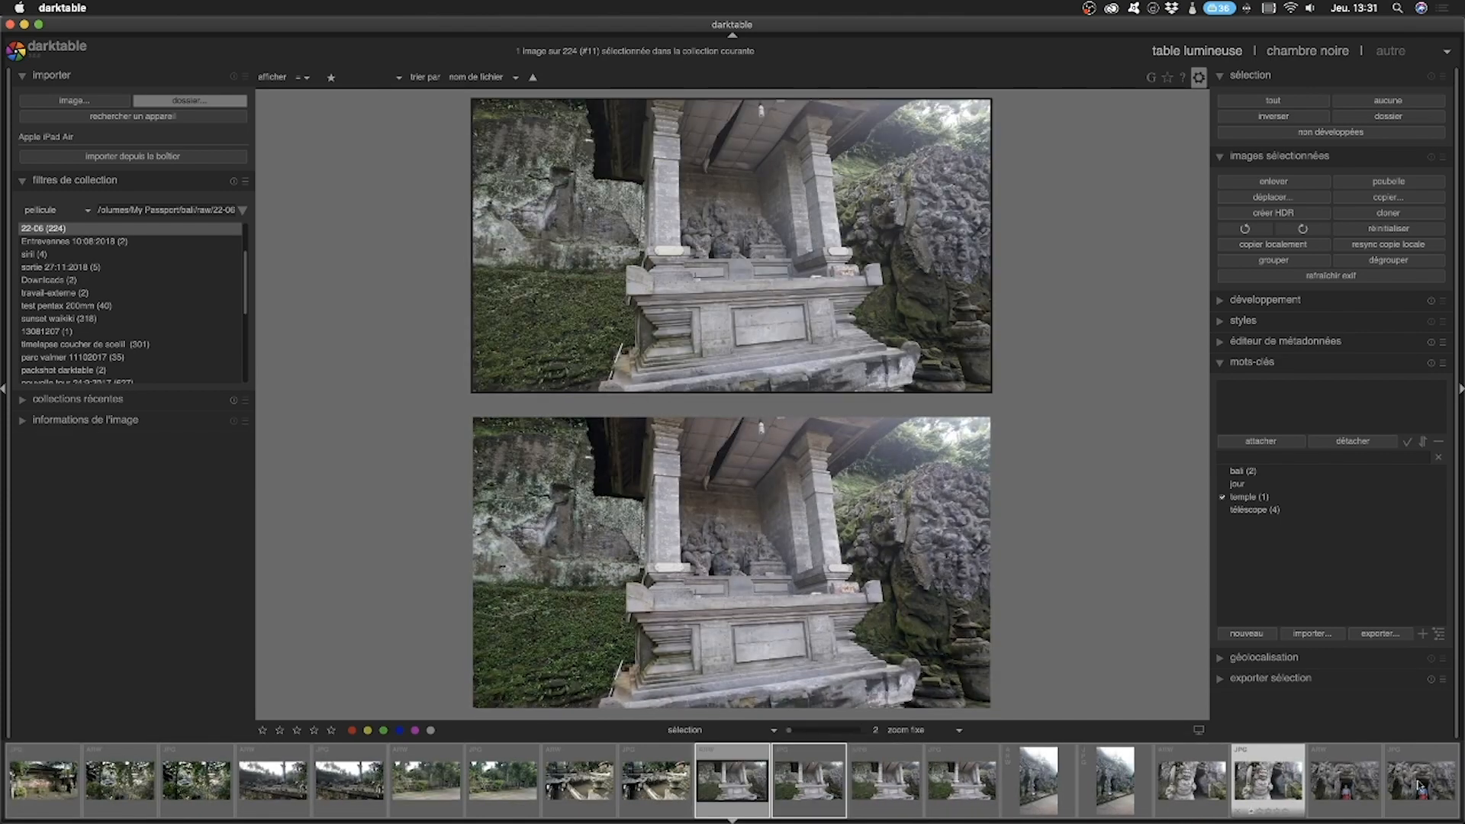
click(50, 770)
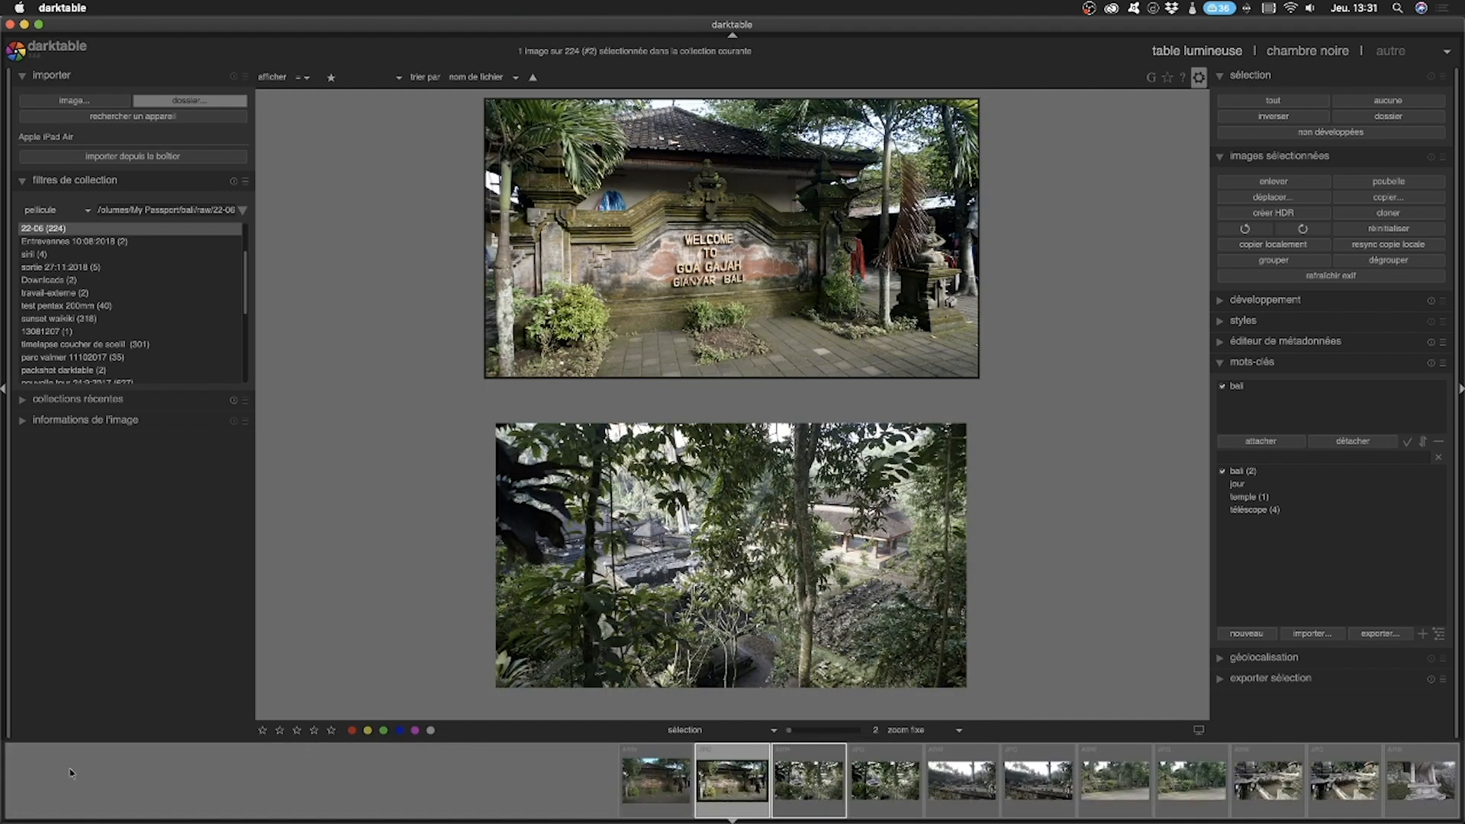
click(702, 782)
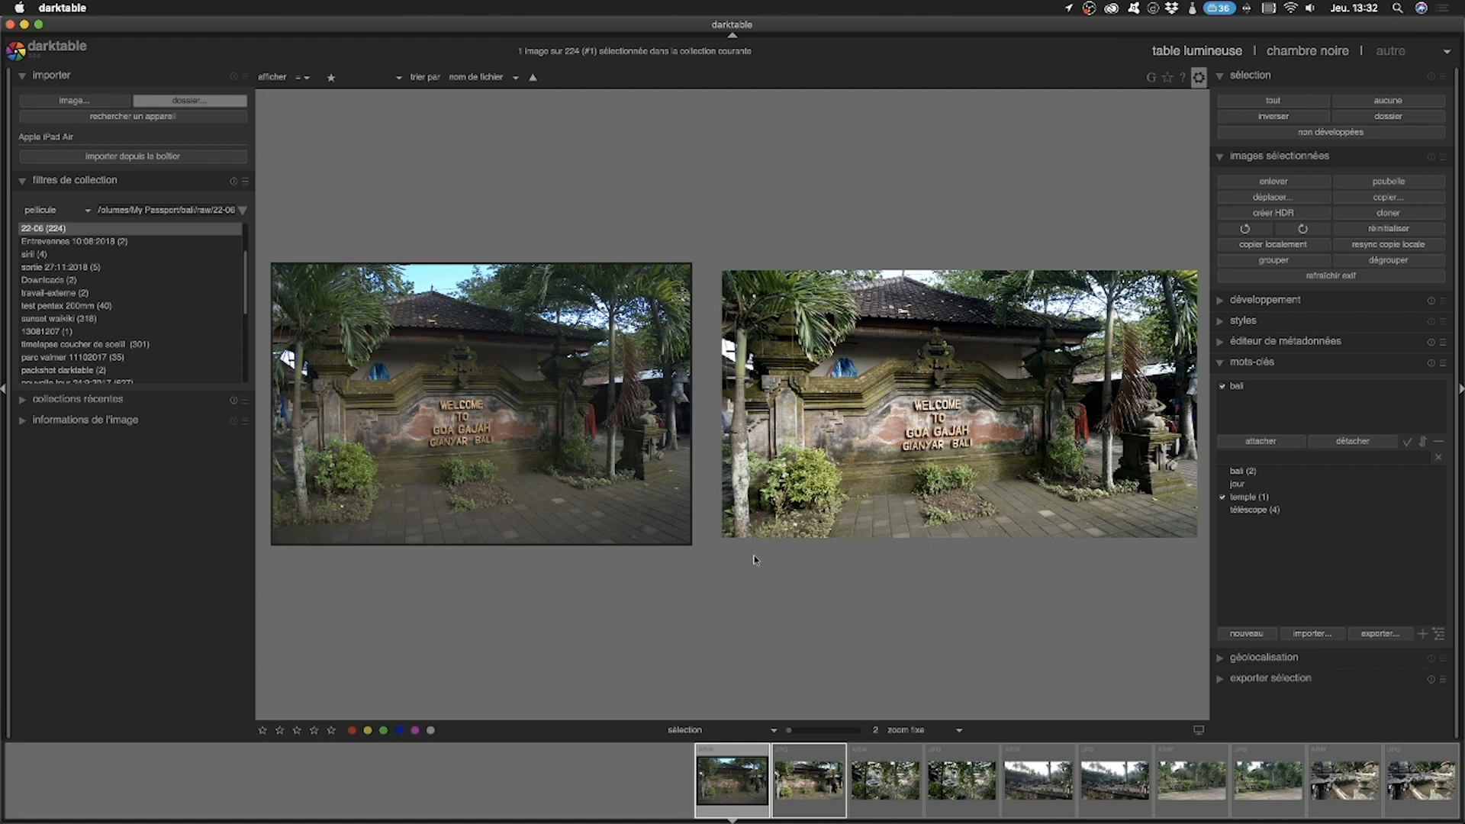
Step: Step forward and back through the image pairs in the comparison area, ending on the temple entrance pair
scroll(615, 505, down, 2)
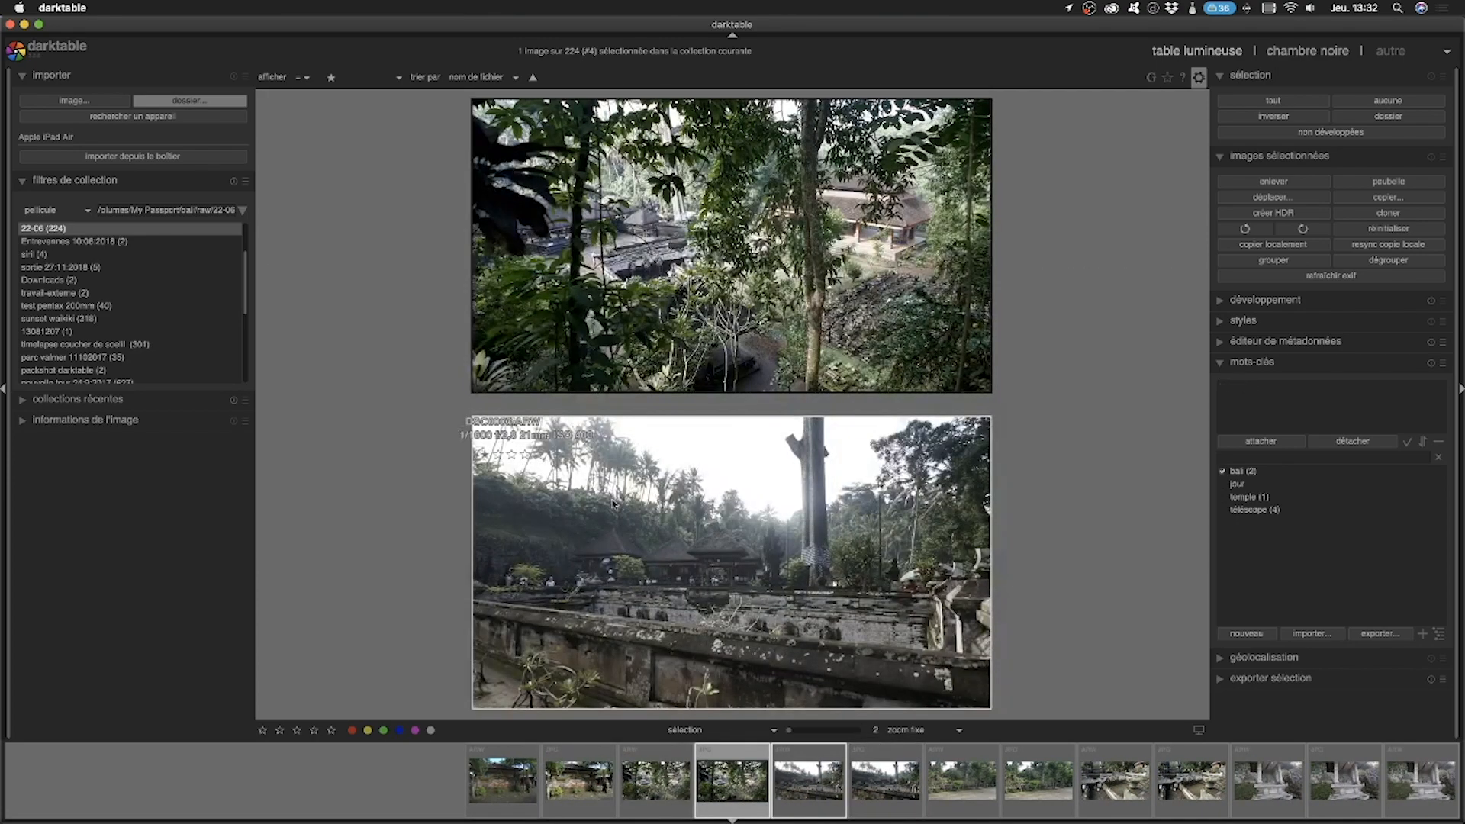
scroll(615, 505, up, 3)
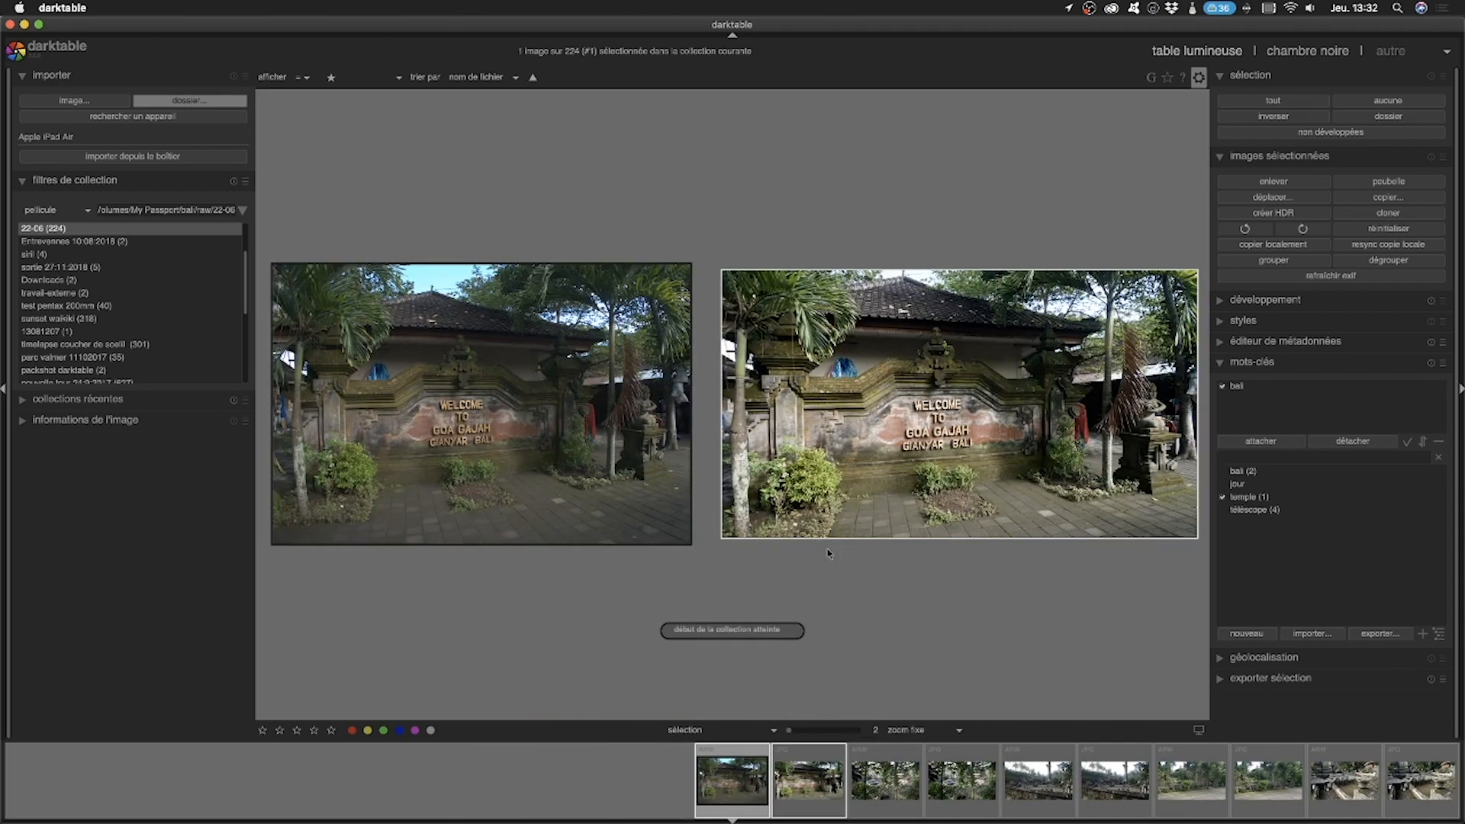
scroll(722, 522, down, 3)
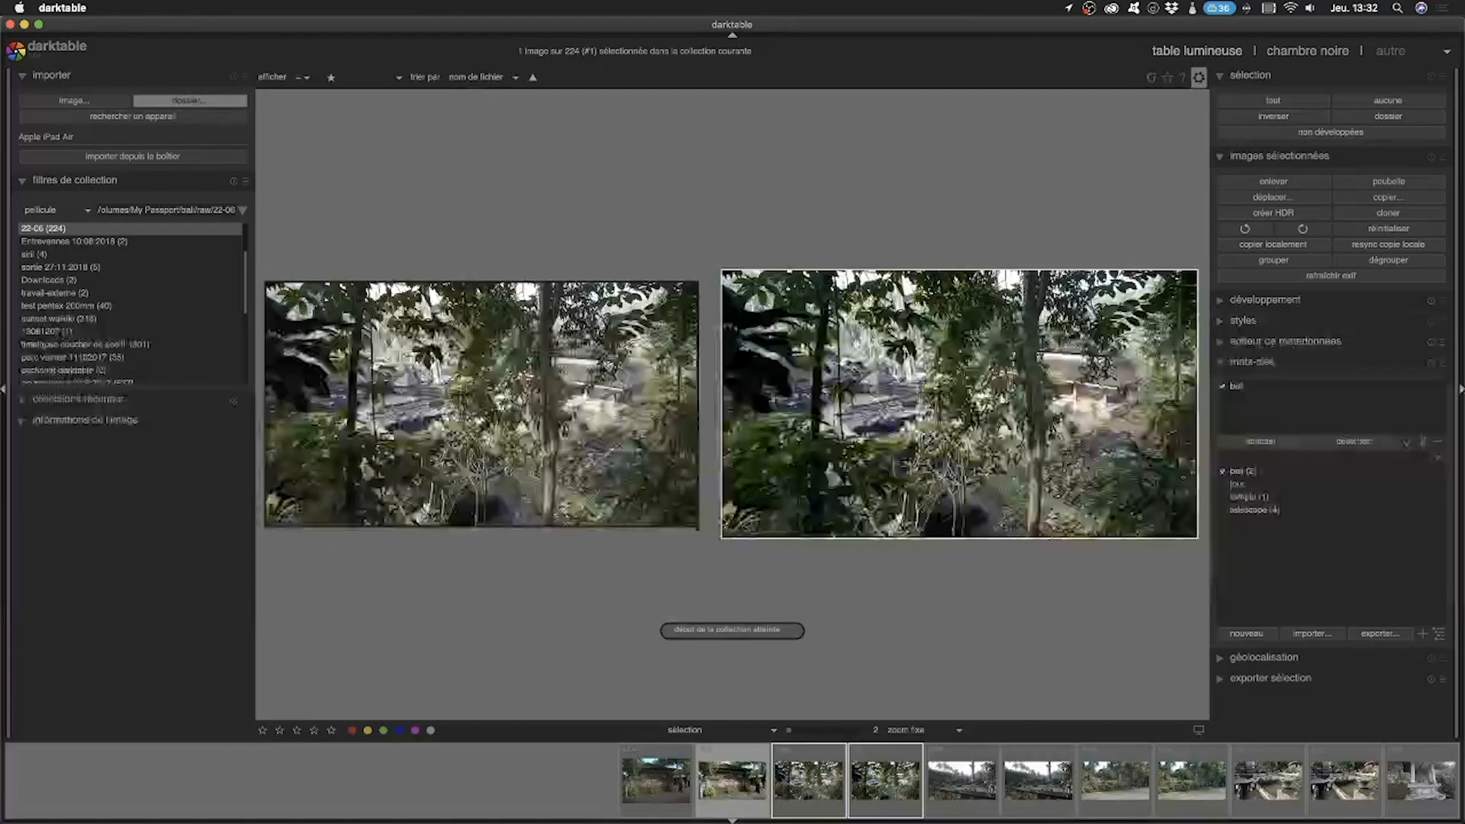
scroll(722, 522, up, 3)
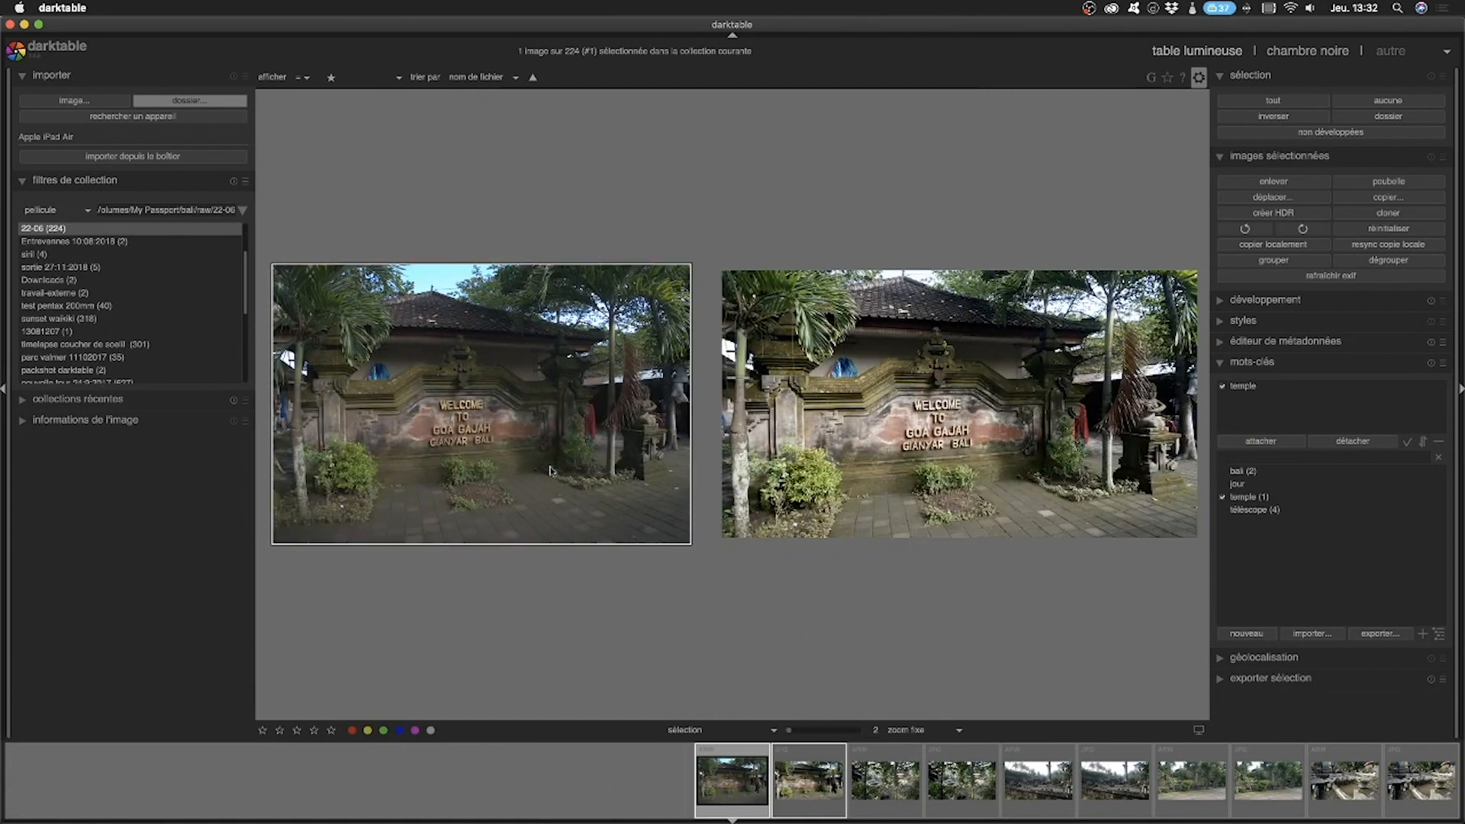
Step: Zoom both temple images in together to examine the welcome sign's lettering
scroll(549, 470, up, 2)
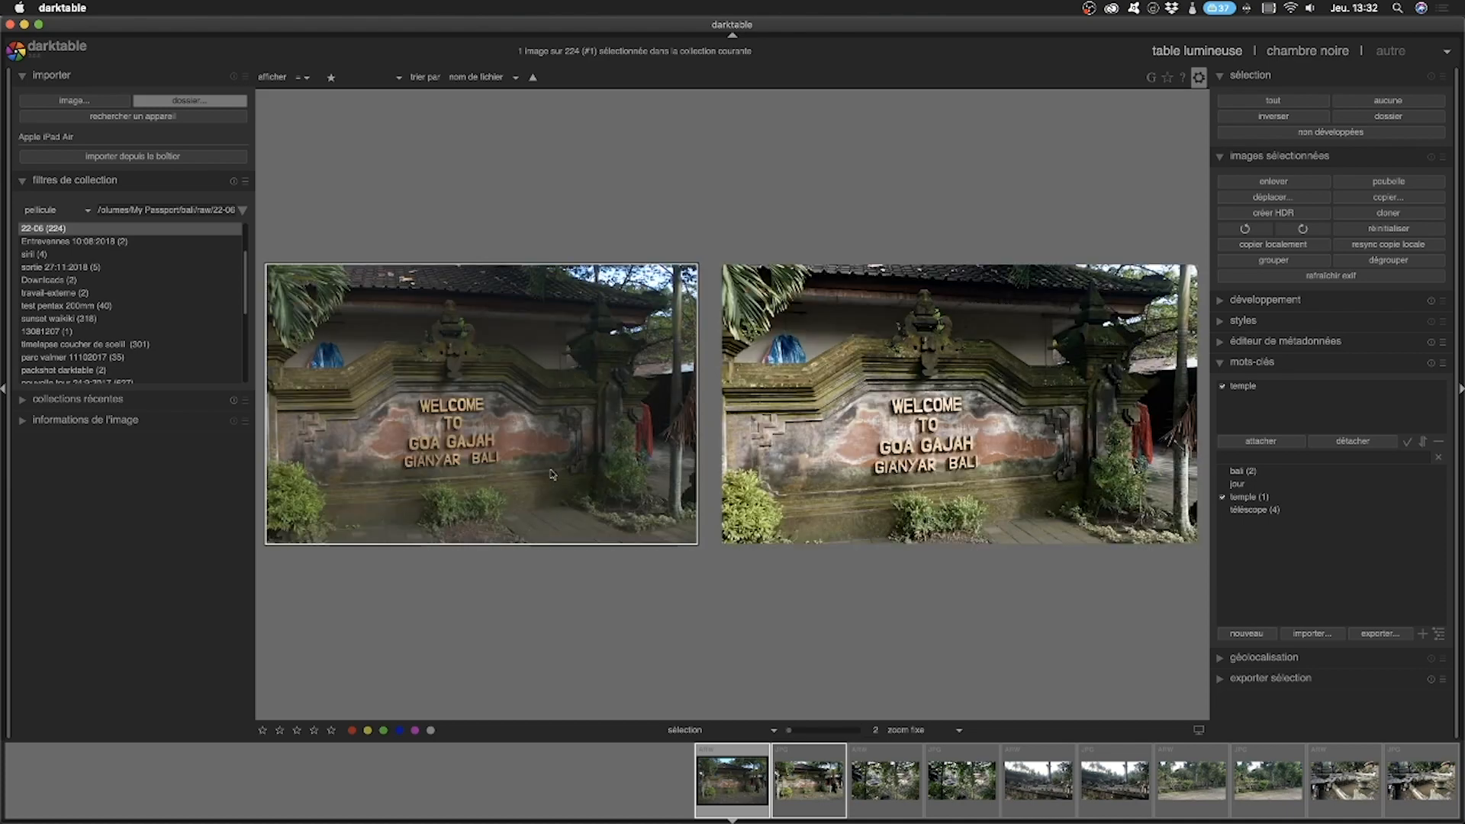
scroll(550, 470, down, 2)
scroll(529, 424, up, 4)
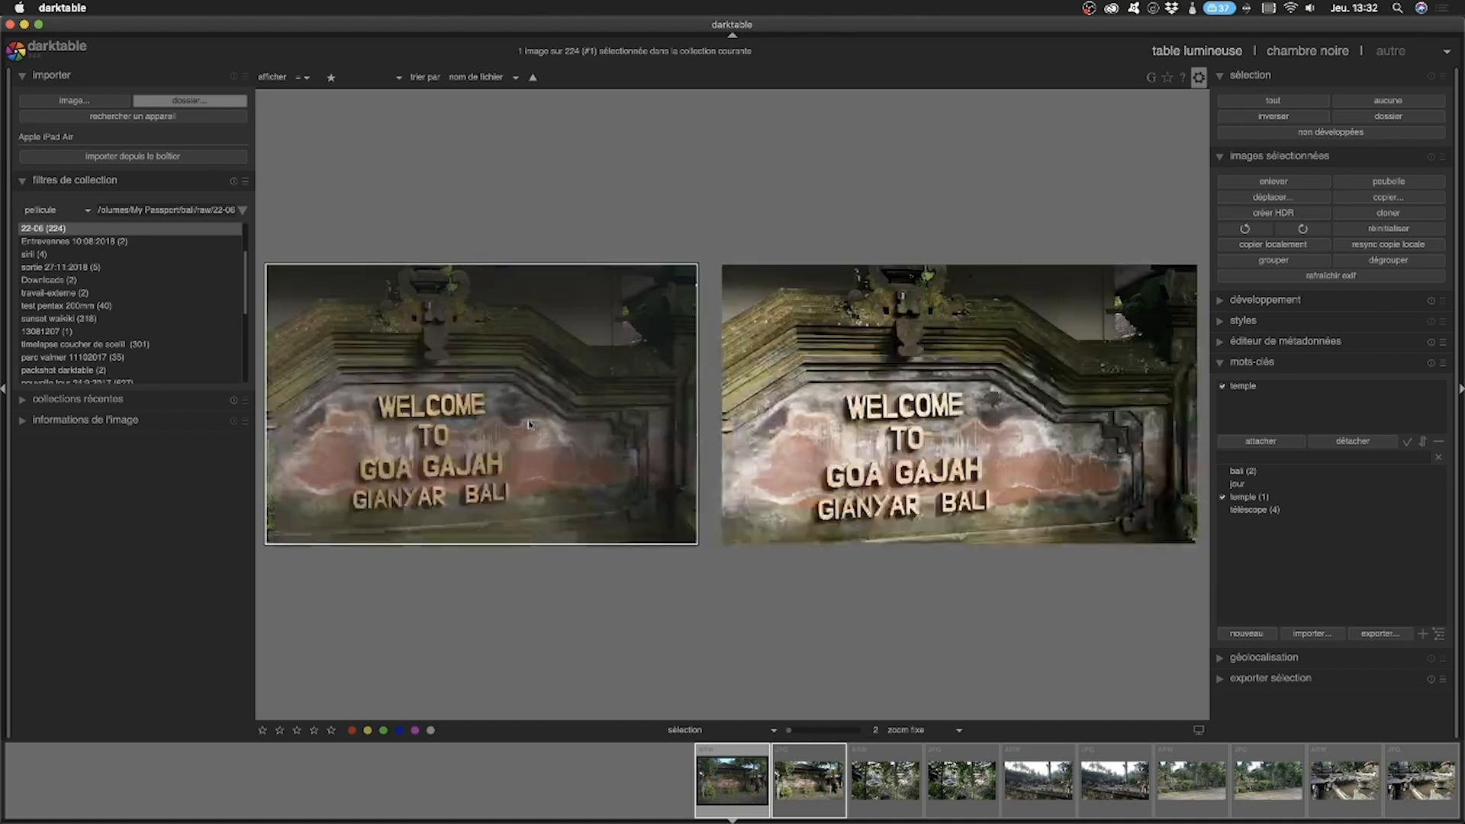
scroll(529, 424, up, 2)
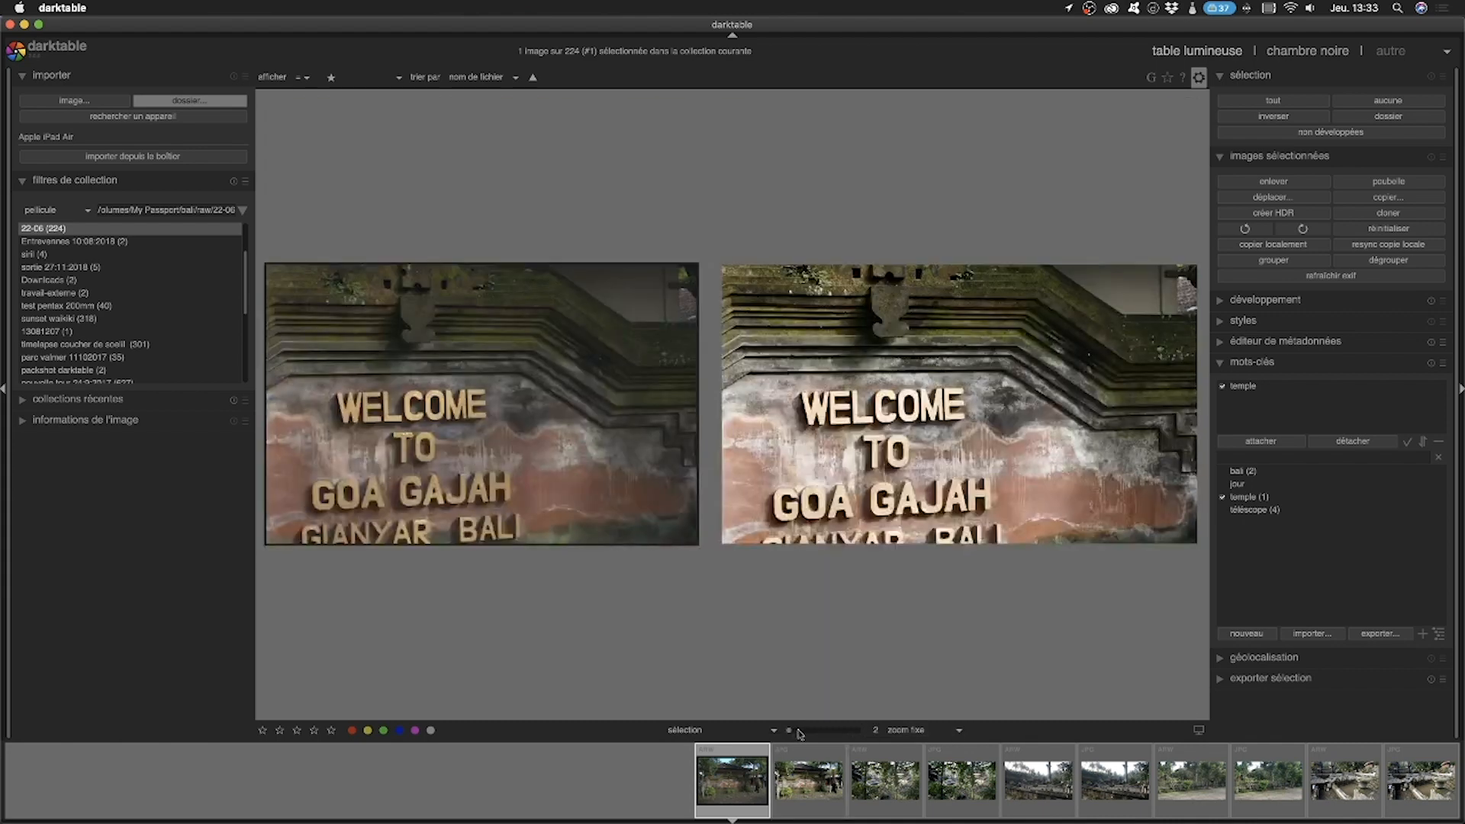
Step: Change the number of compared images to one, back to two, and up to four
scroll(798, 733, down, 1)
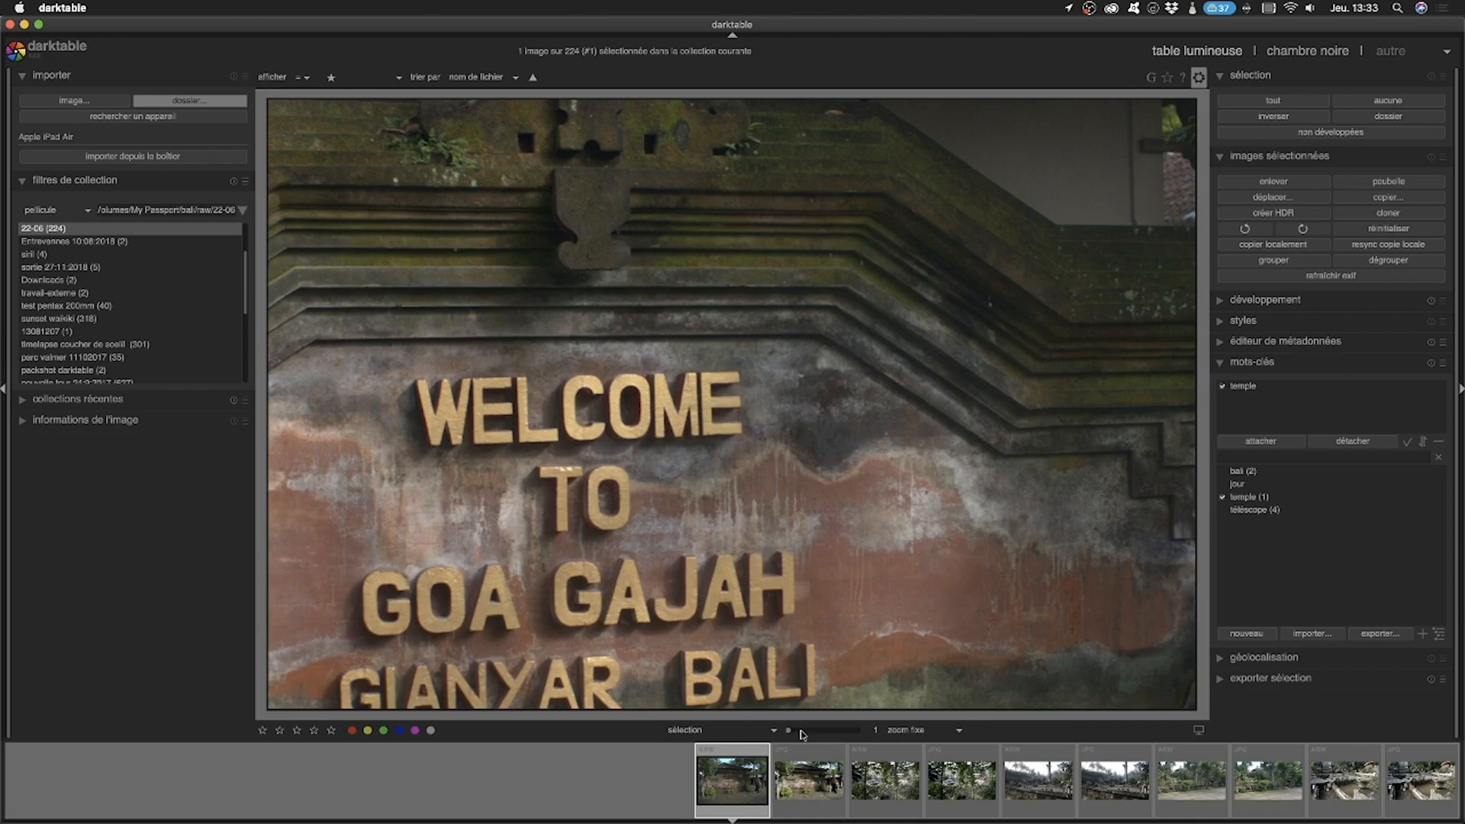
scroll(804, 734, up, 1)
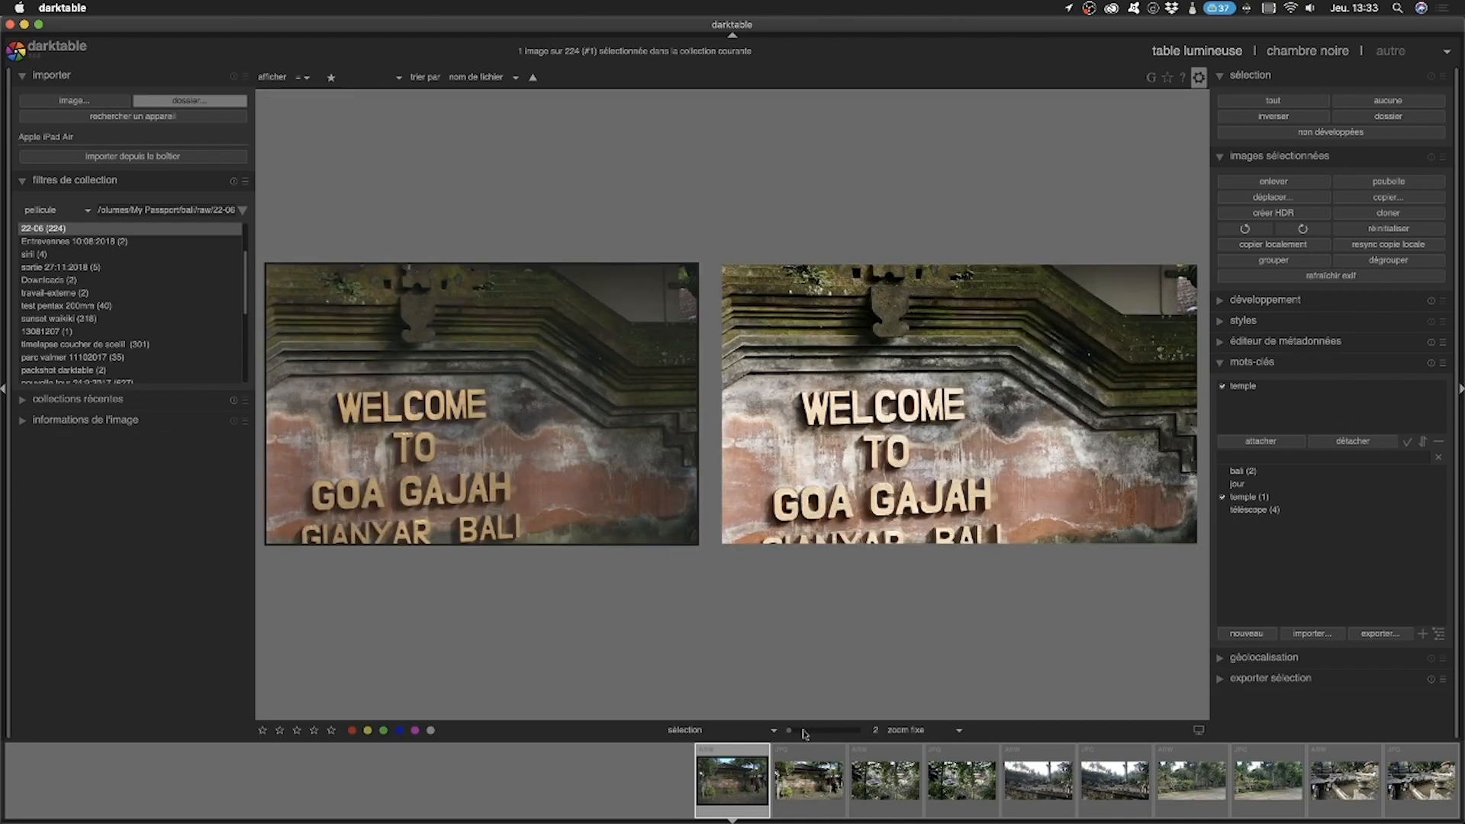
scroll(807, 734, up, 2)
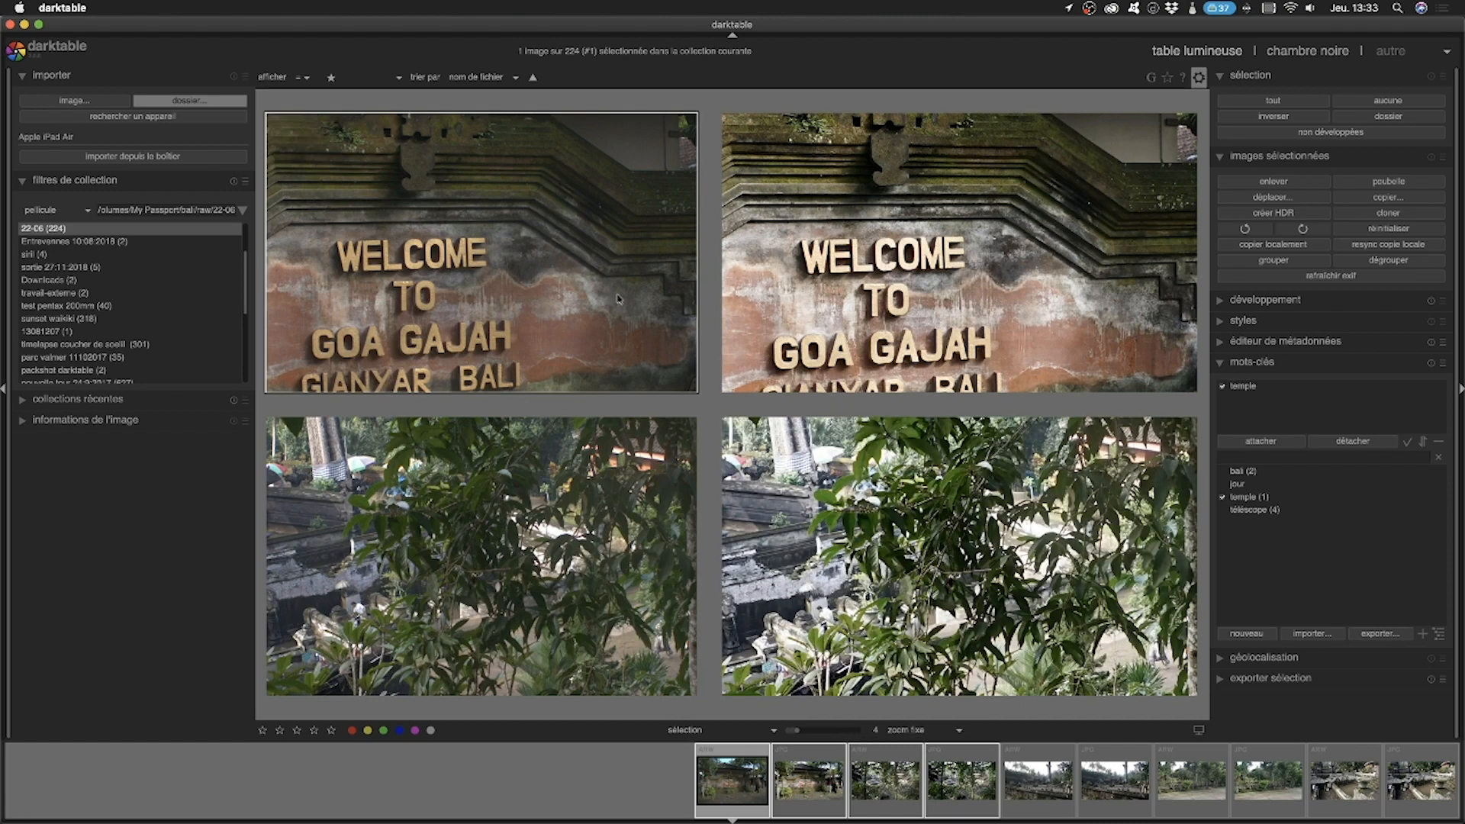
Step: Zoom in further on the four compared images and zoom back out until each fits entirely
scroll(497, 319, up, 1)
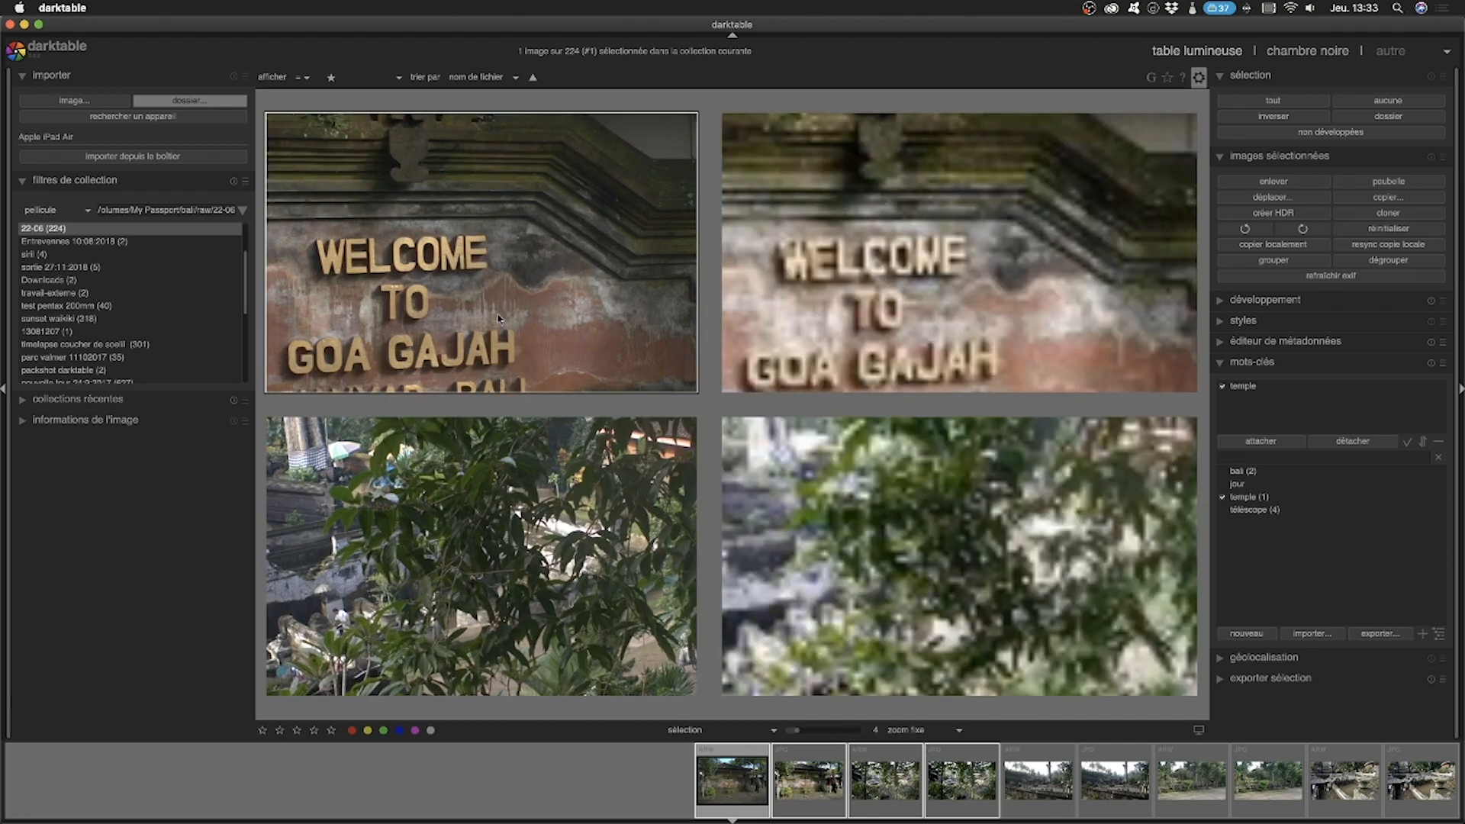
scroll(498, 319, up, 1)
scroll(497, 319, down, 1)
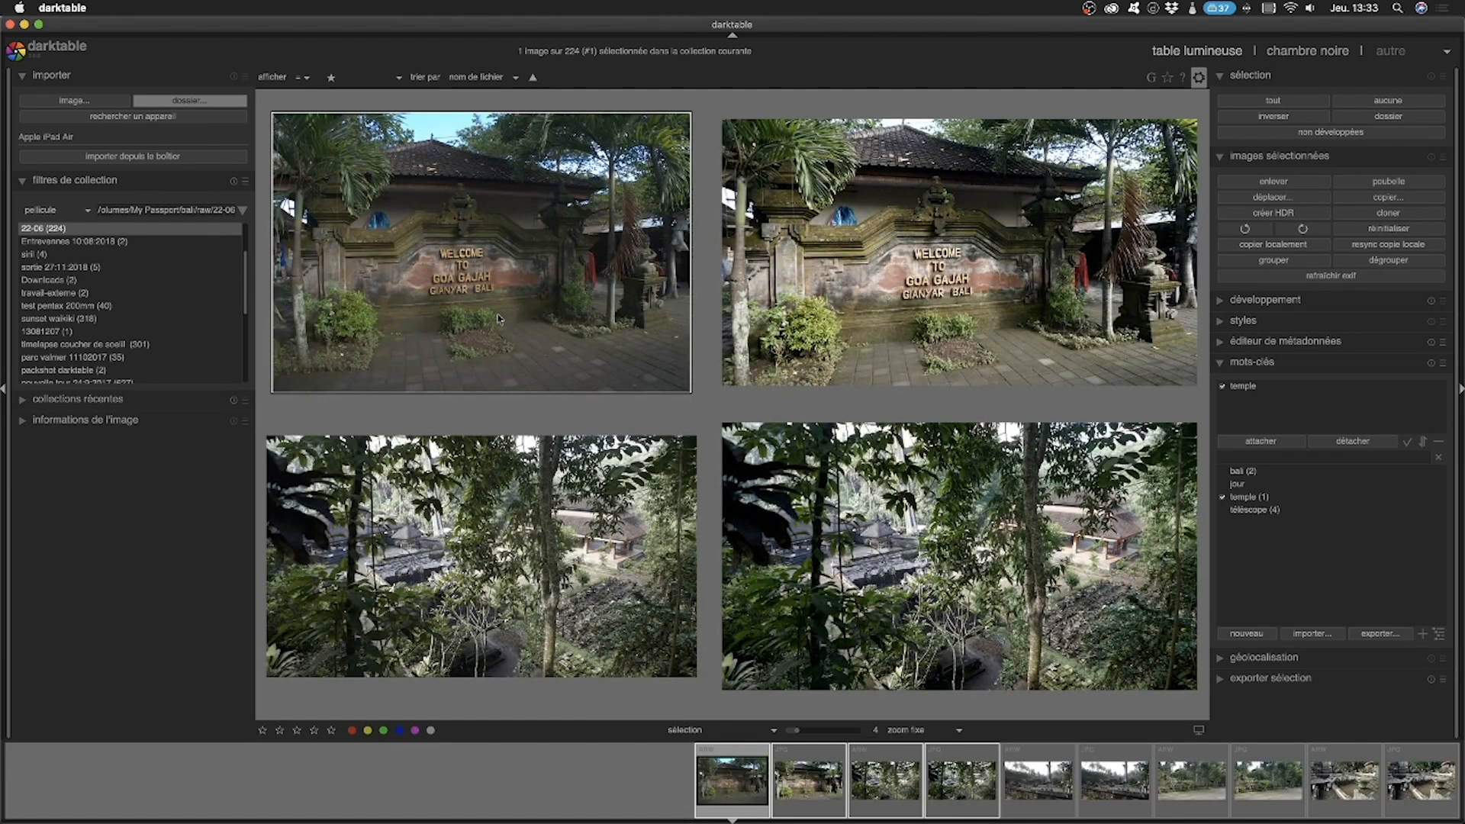
Step: Browse forward along the filmstrip and compare the four images starting at the stone shrine
scroll(497, 319, down, 1)
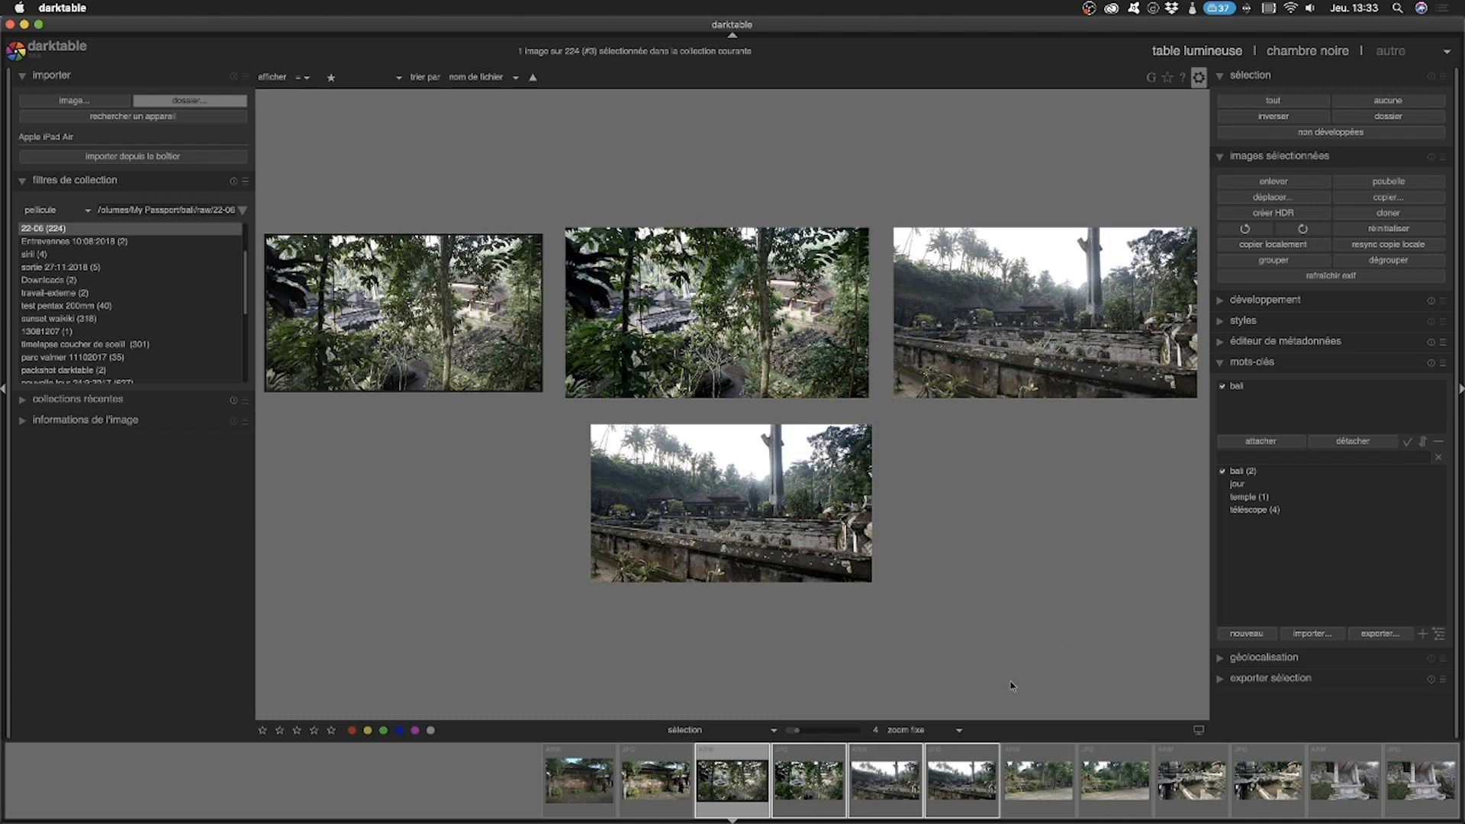
scroll(948, 780, up, 2)
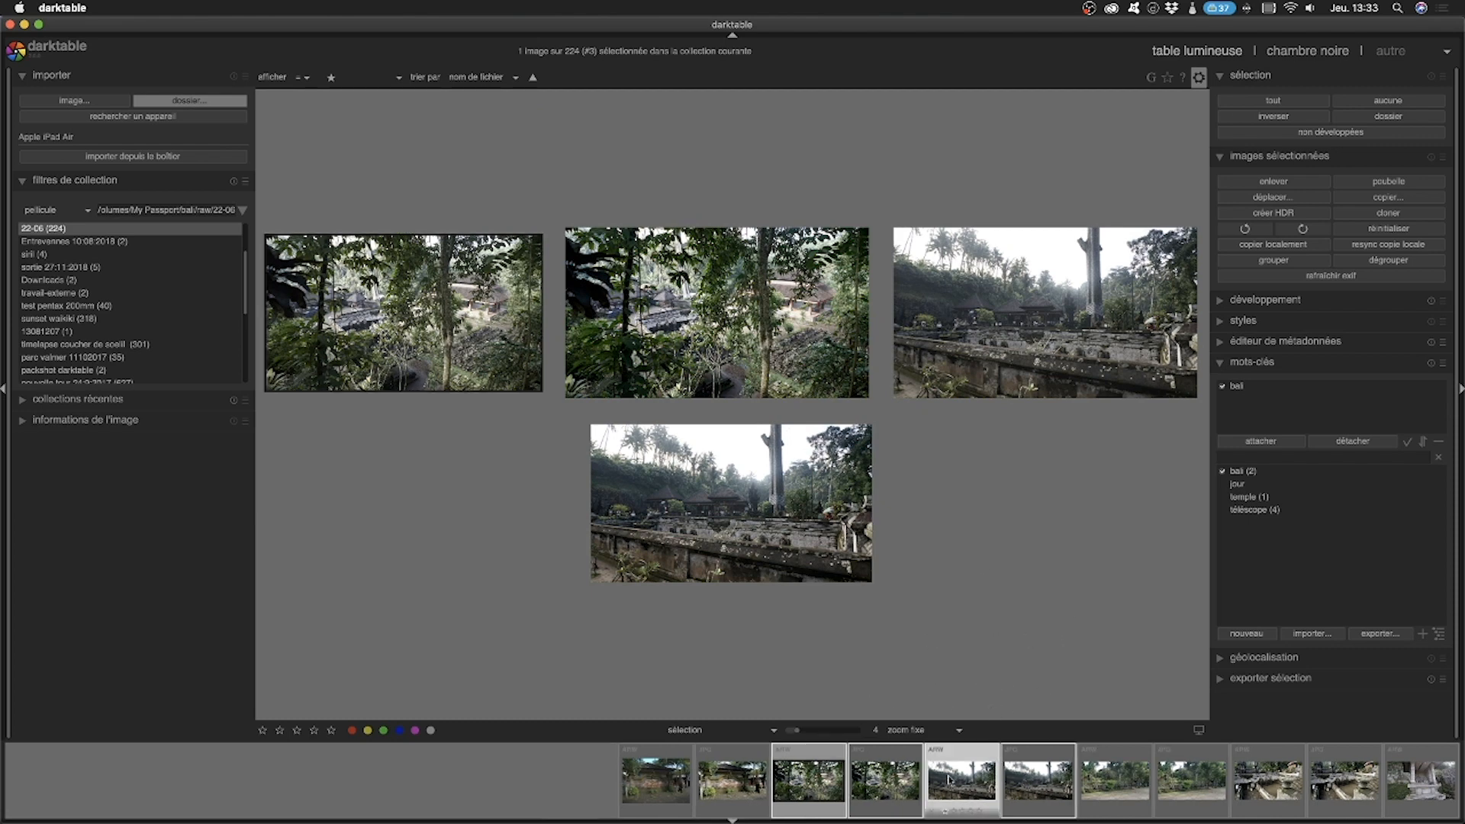
scroll(949, 779, down, 1)
scroll(948, 780, down, 8)
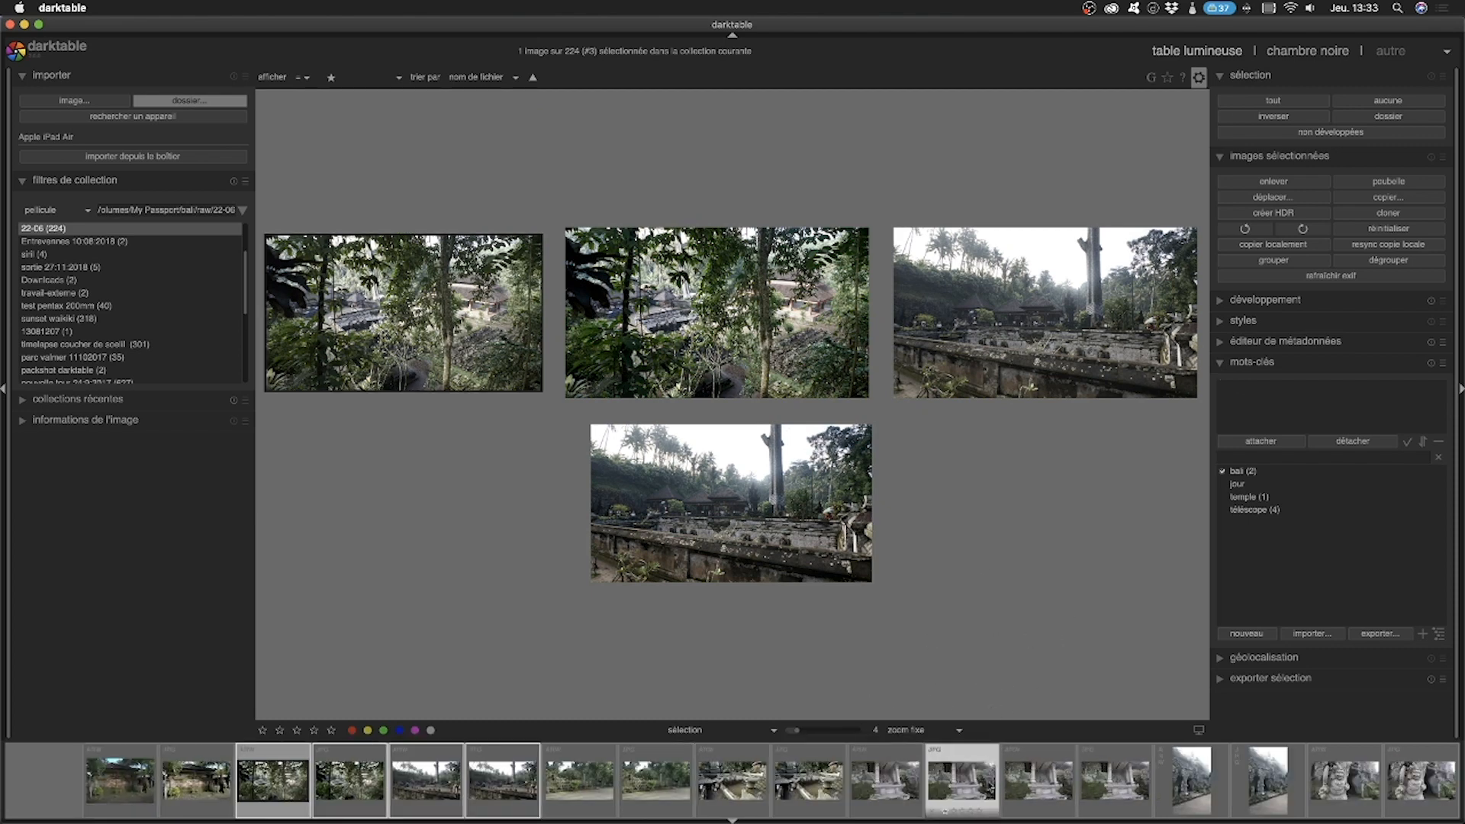
click(965, 786)
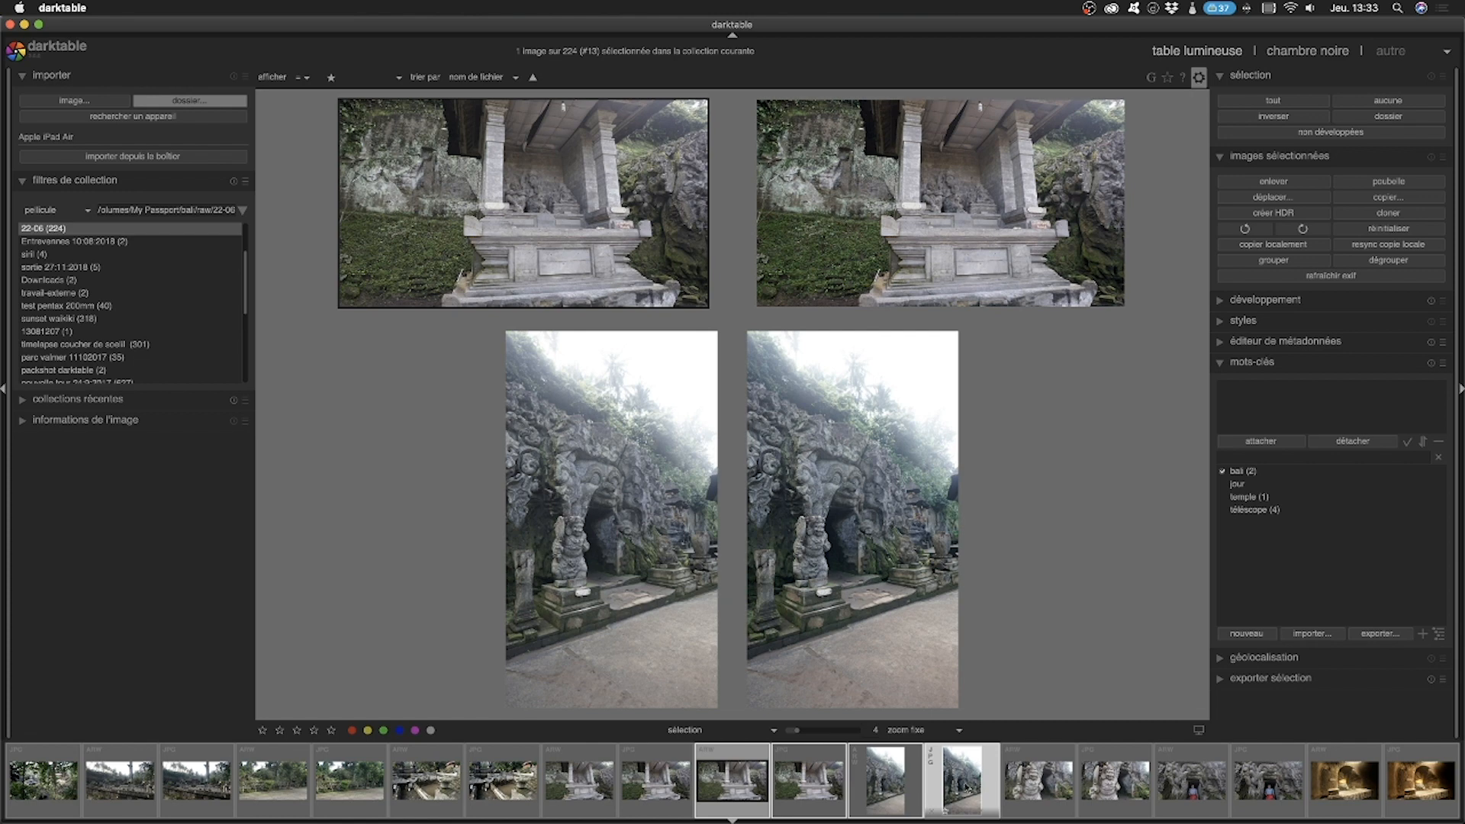
Step: Set the comparison to plage dynamique and select the collection's first ten images, starting from the temple entrance
click(942, 730)
click(946, 741)
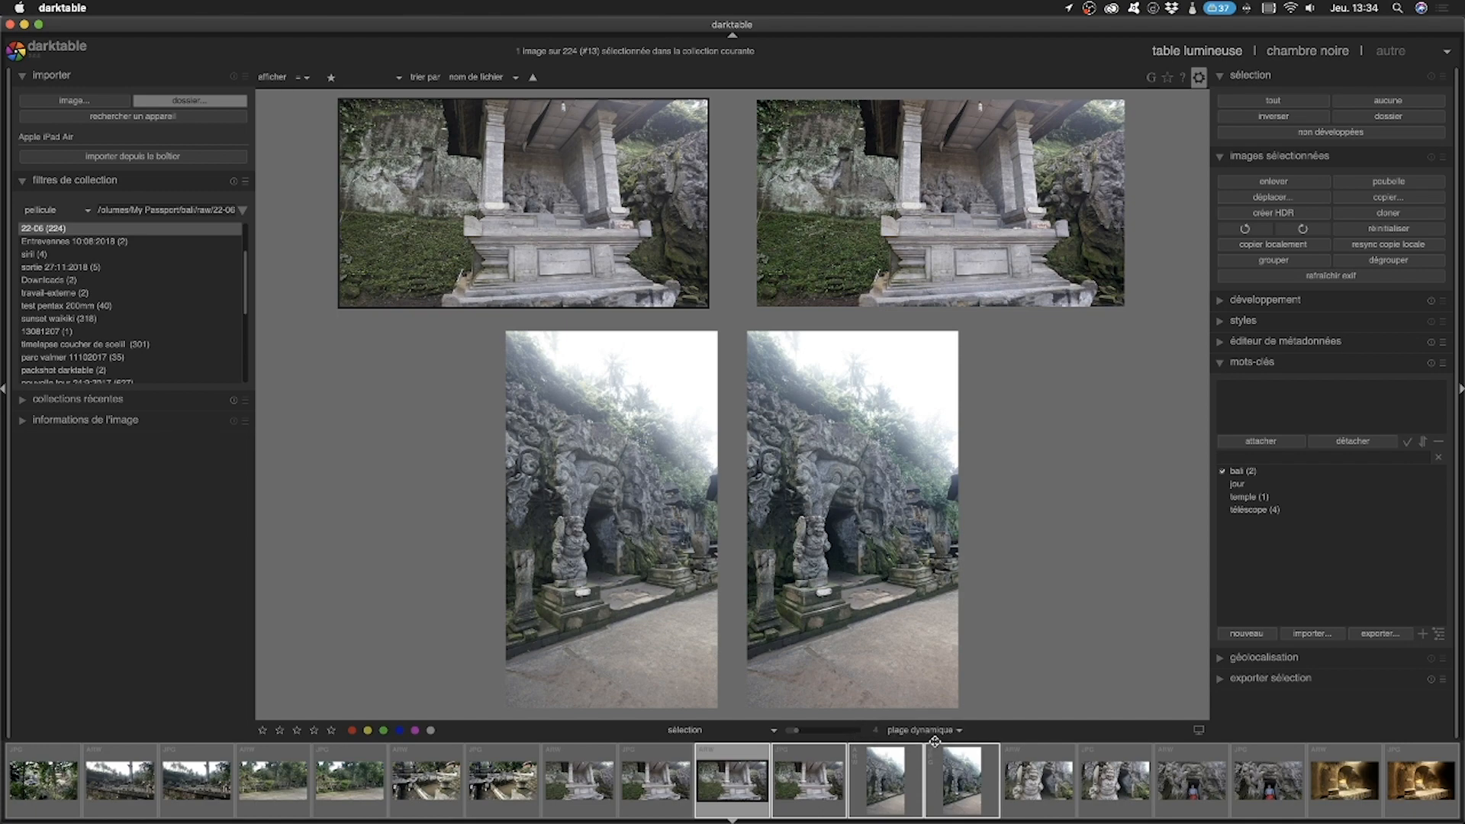
scroll(548, 784, up, 6)
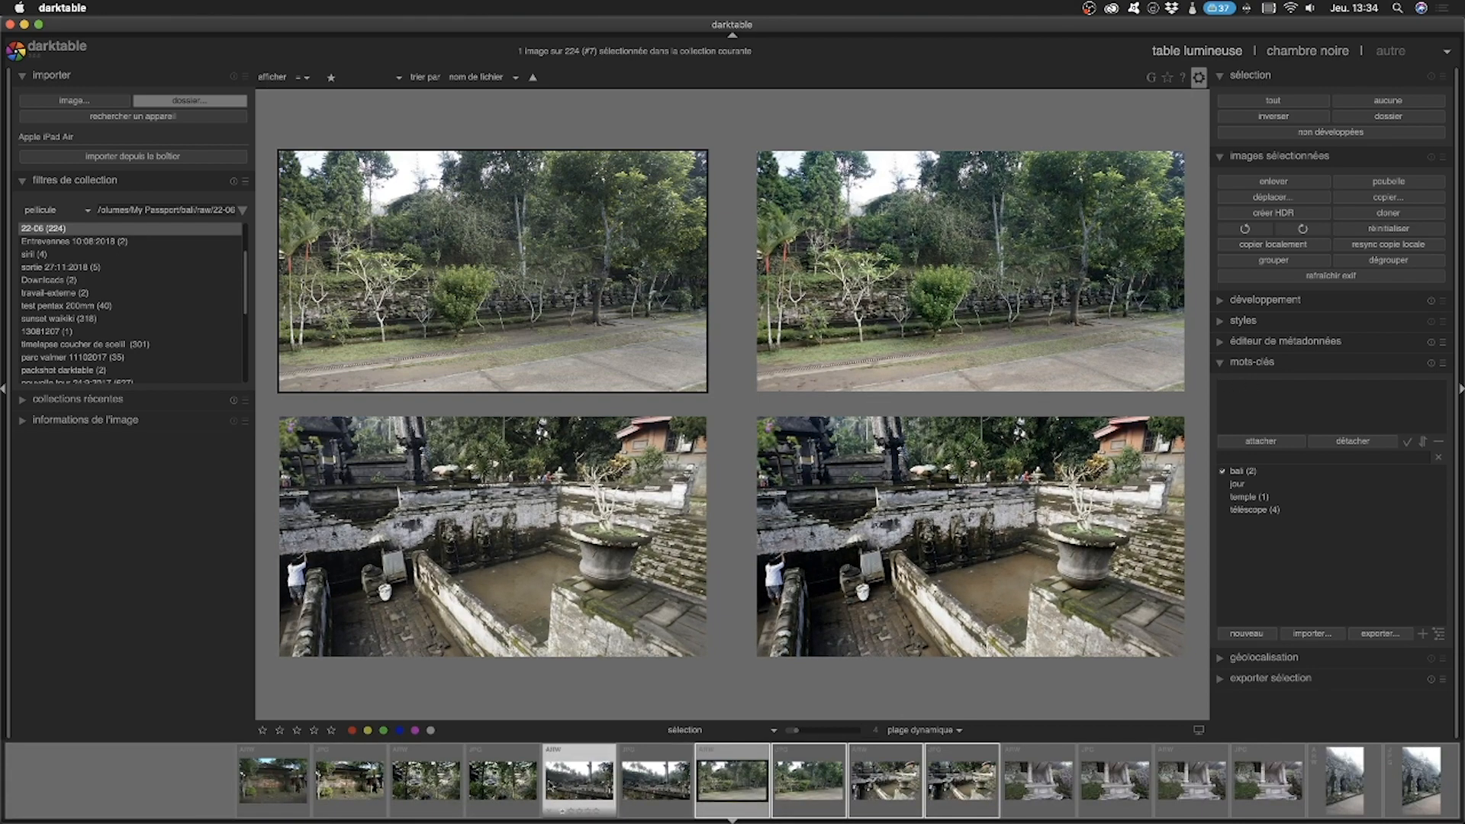
click(296, 782)
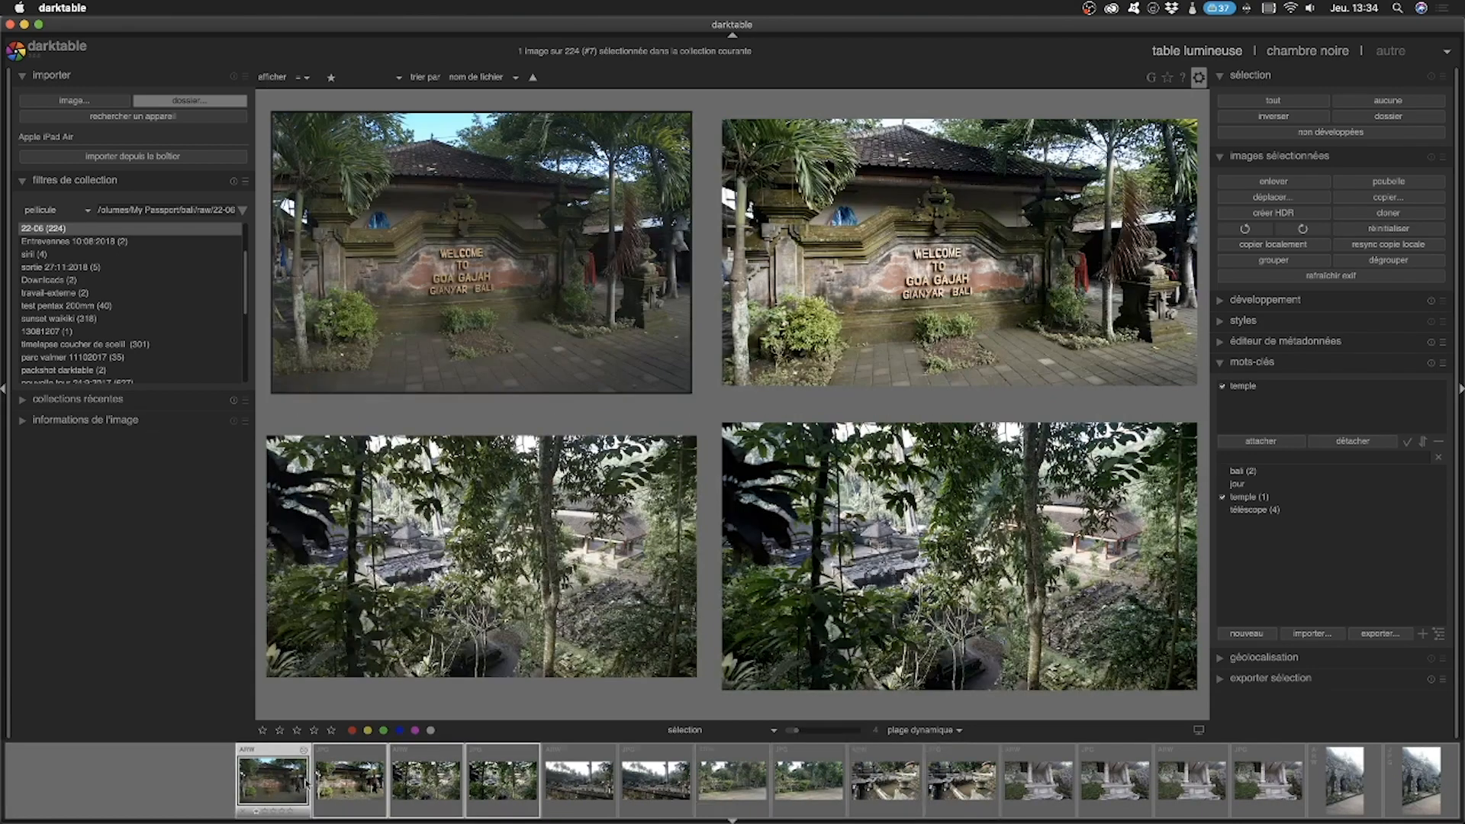
shift+click(1278, 786)
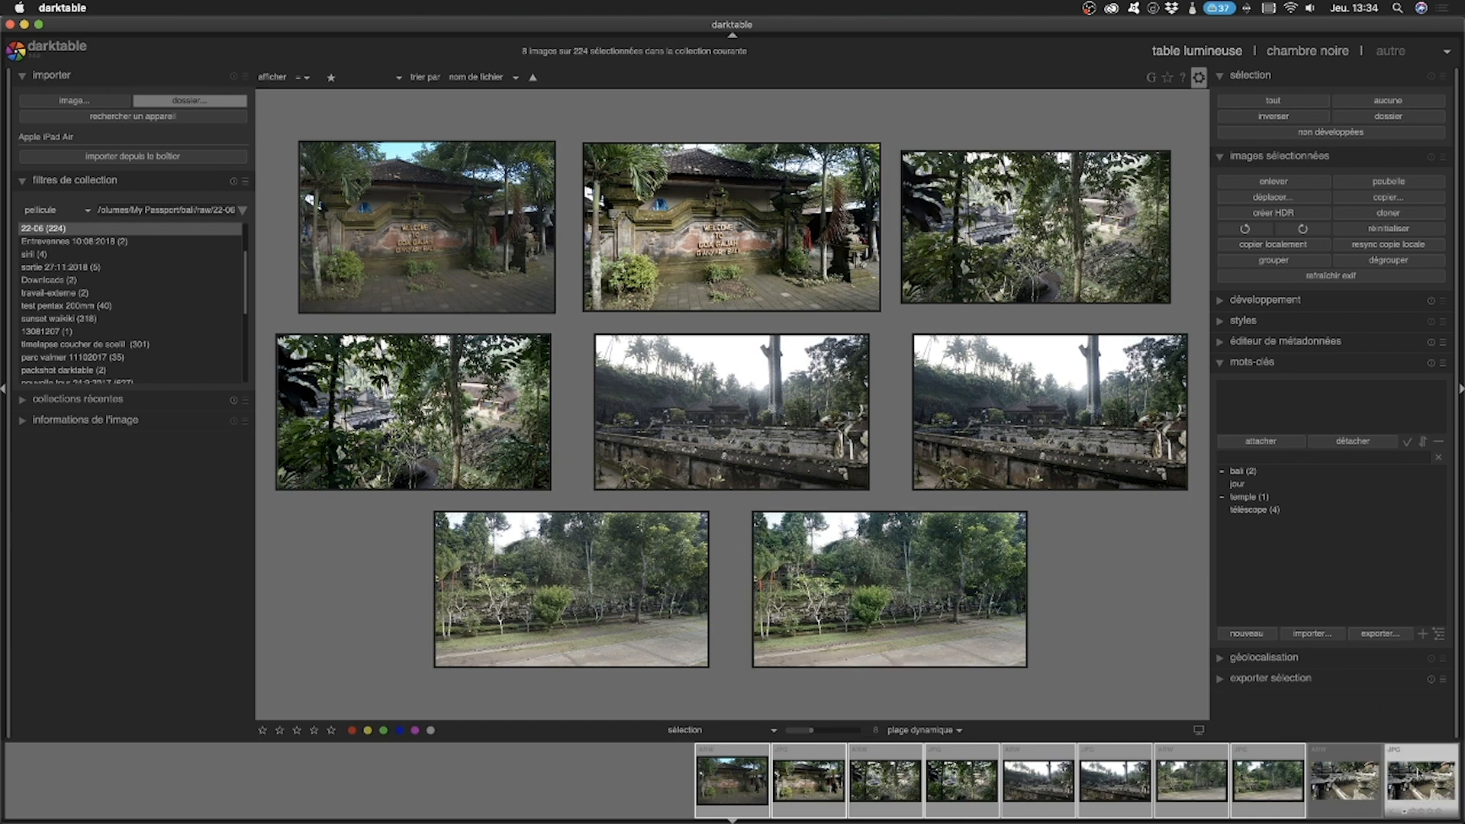
shift+click(1387, 758)
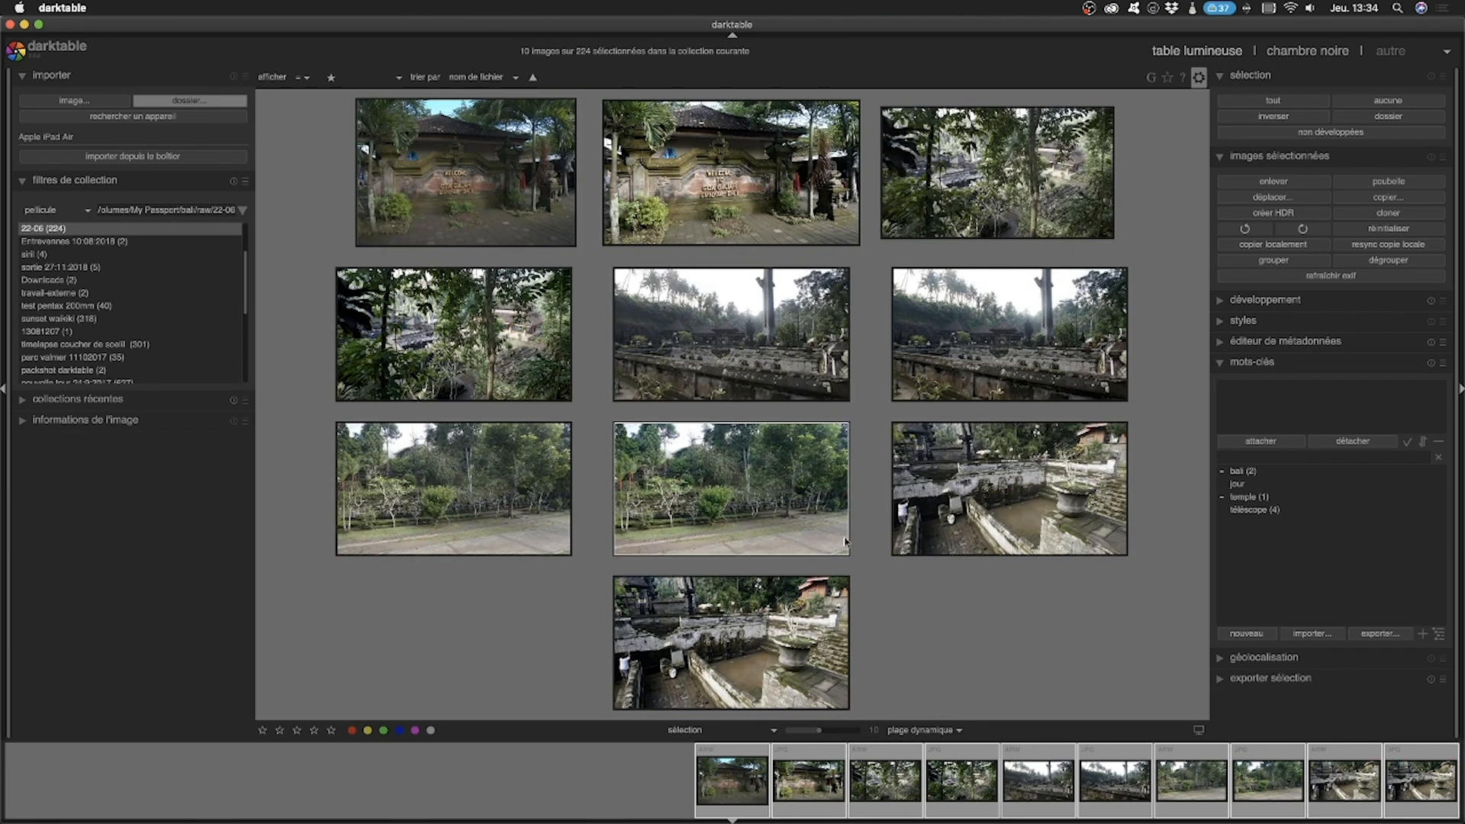
Step: Leave sélection mode and display the collection in navigateur de fichier
key(x)
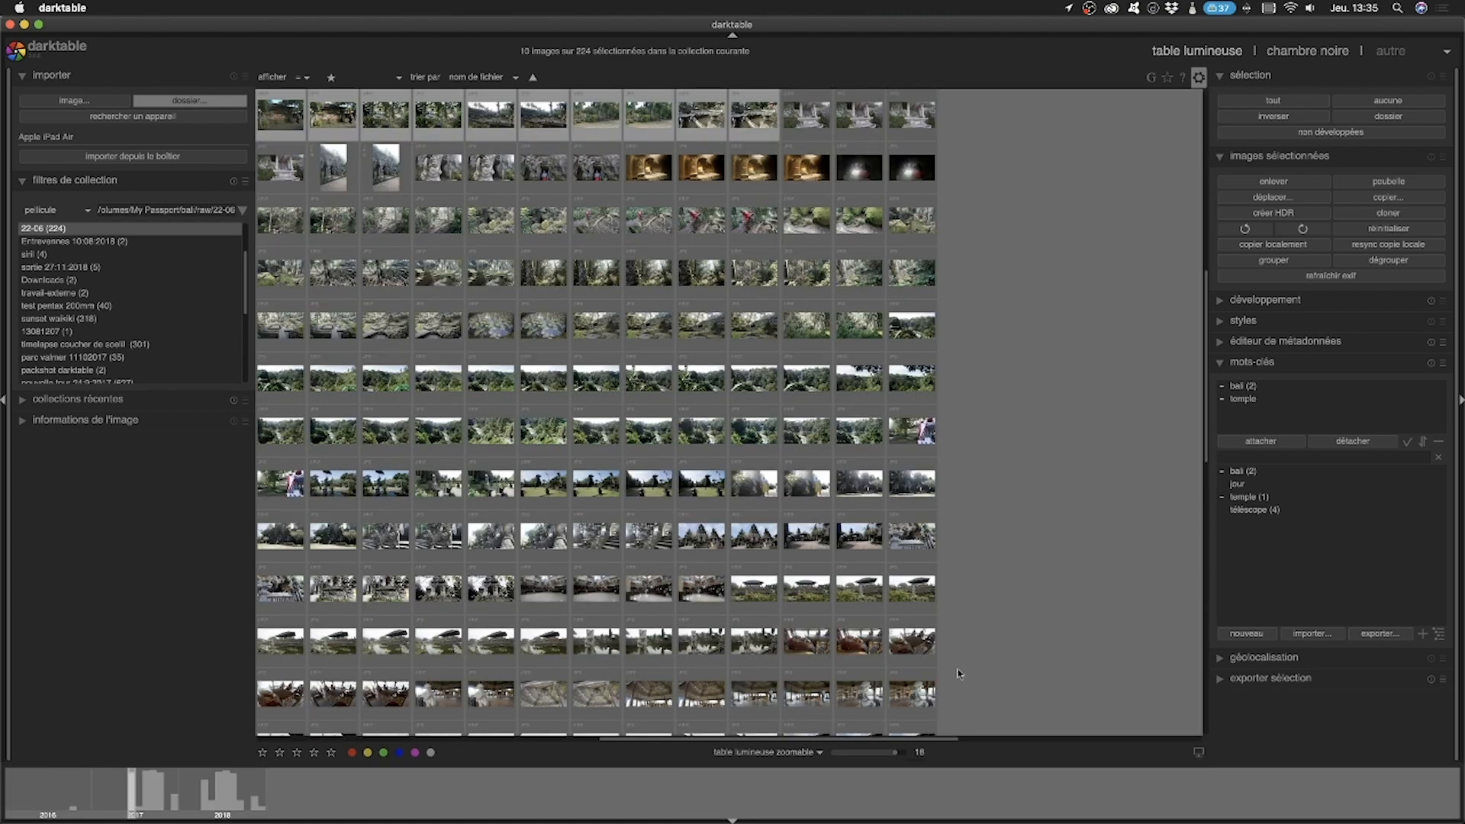
click(810, 755)
scroll(793, 764, down, 1)
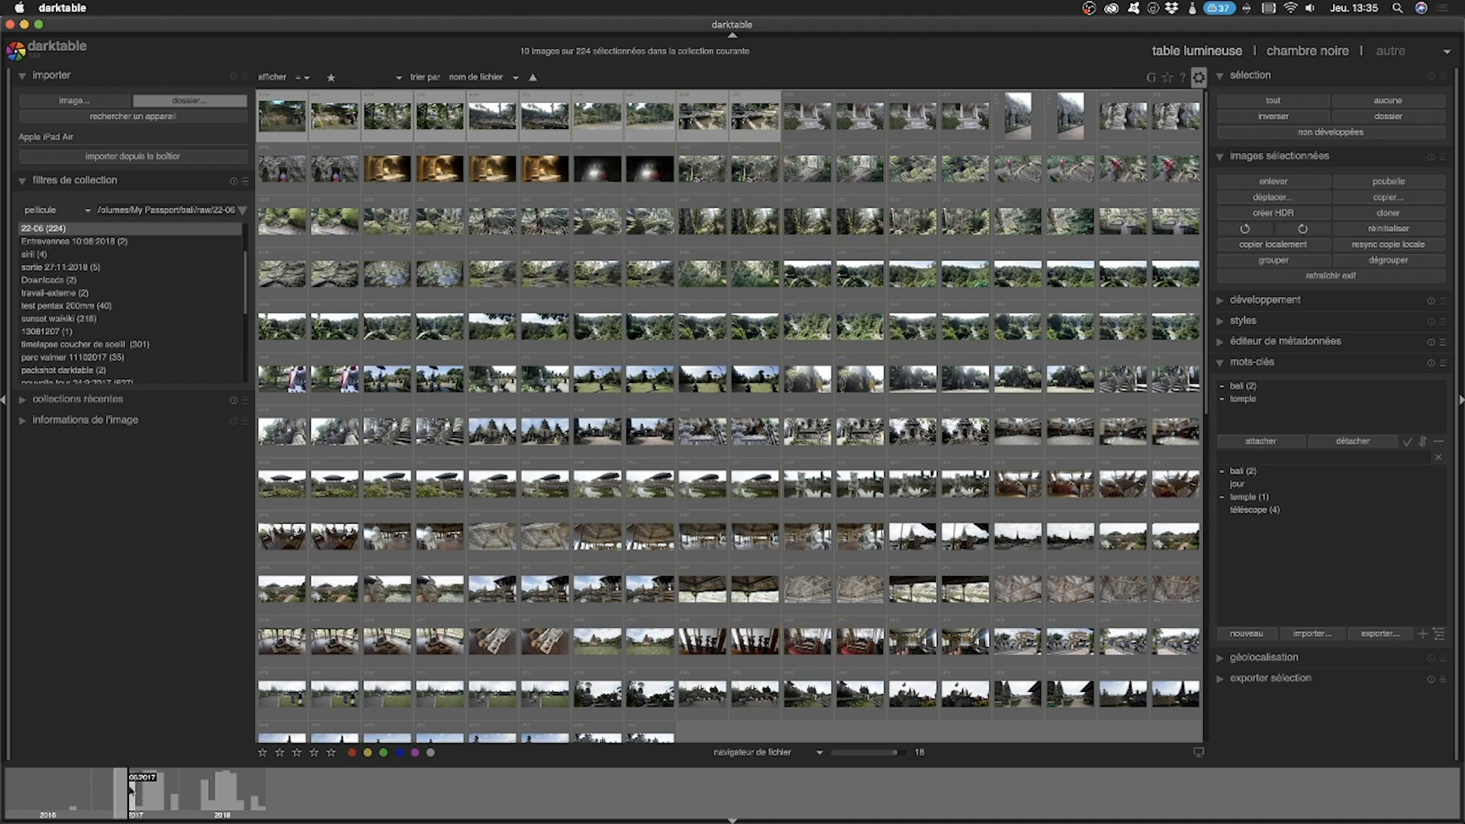
Step: Filter the collection on the timeline by the date ranges 2017.04–2017.08, 2017.08–2018.01 and 2018.03–2018.10 in turn
drag(129, 786, 145, 784)
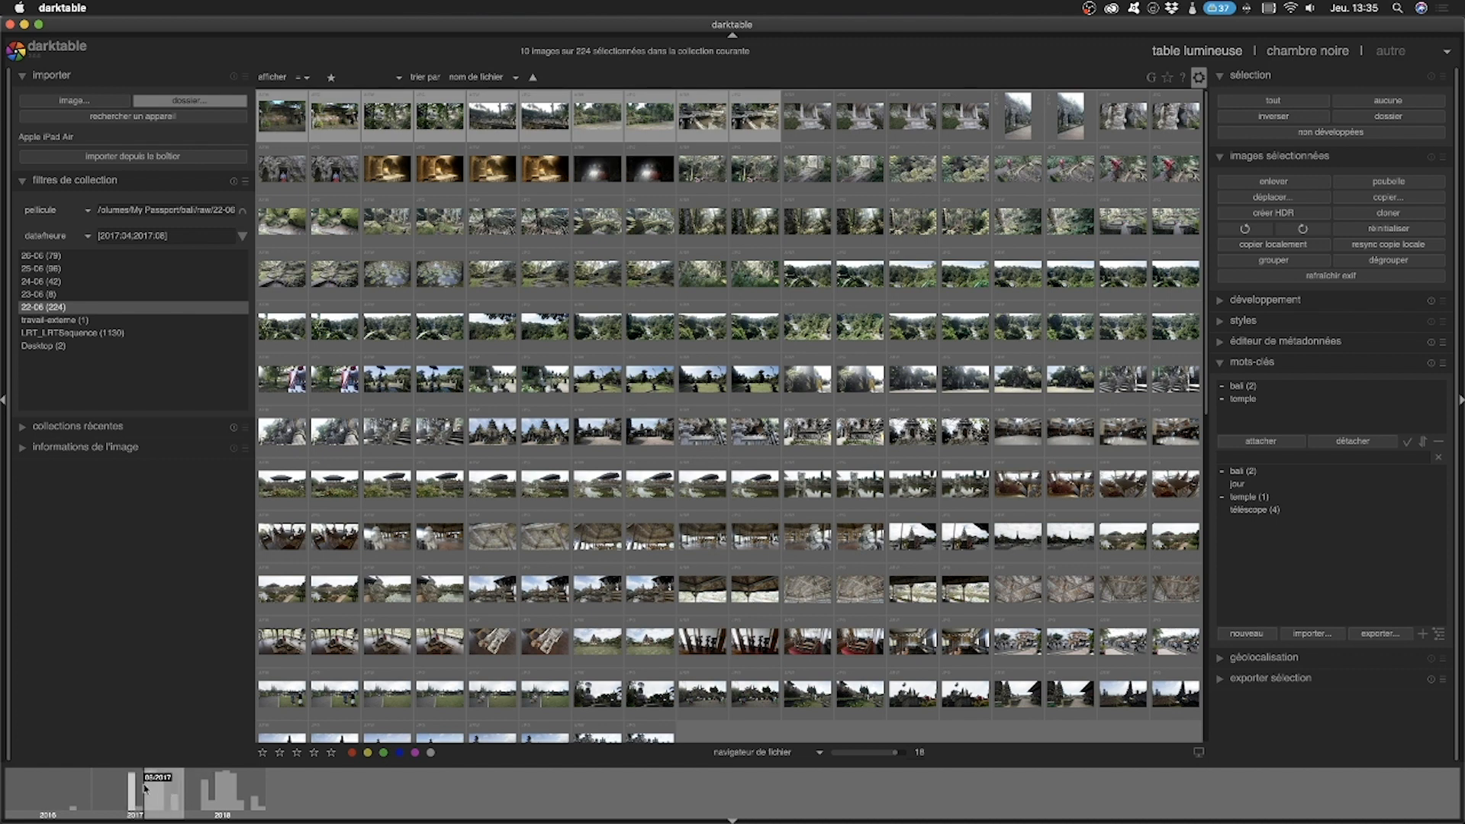
click(145, 787)
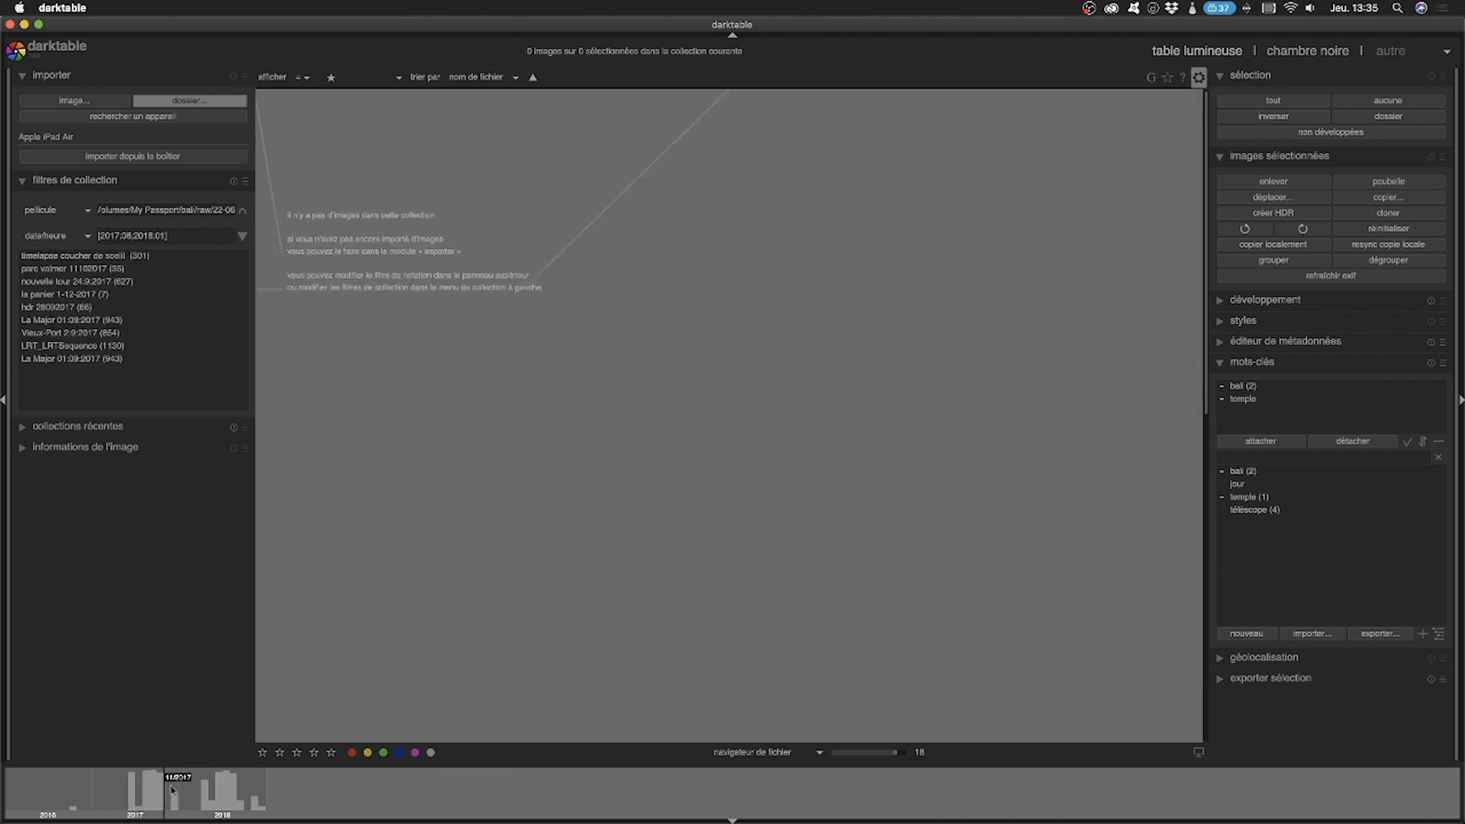
drag(250, 793, 251, 794)
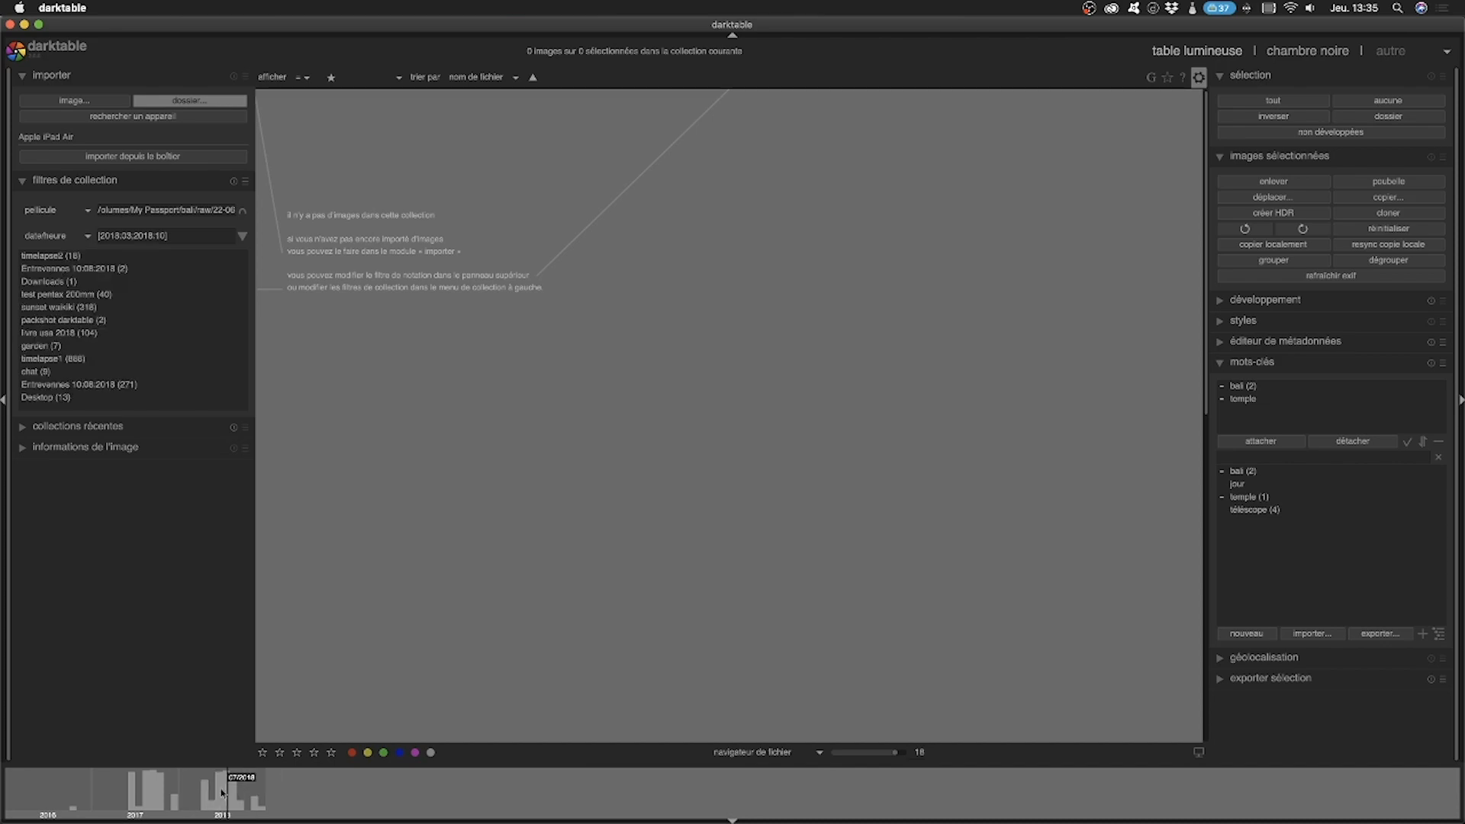
Step: Filter the collection on the timeline by the date range 2017.03–2017.08 and narrow it to the single month 2017.06
drag(112, 789, 144, 790)
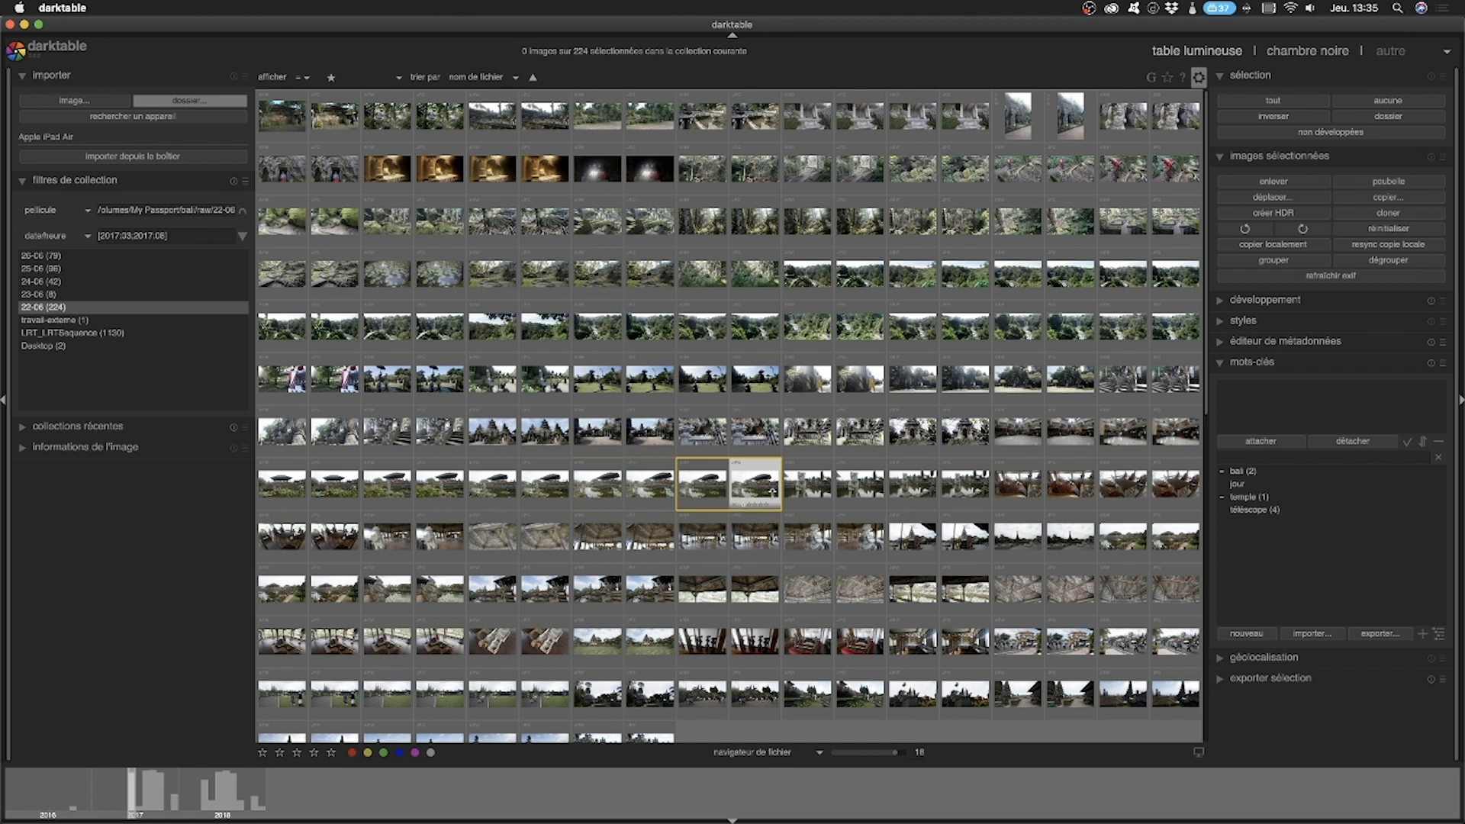
click(128, 797)
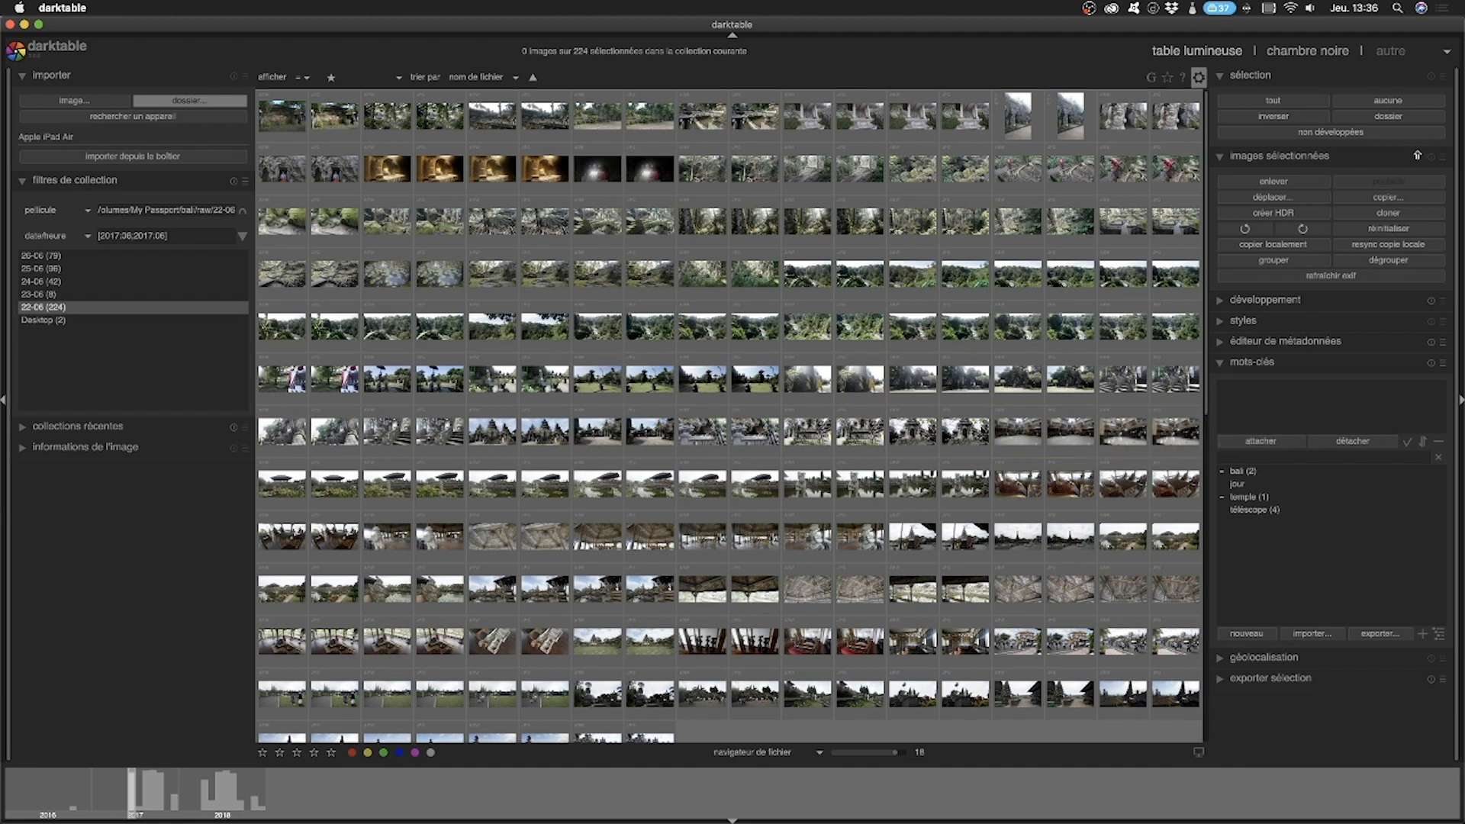
click(1319, 58)
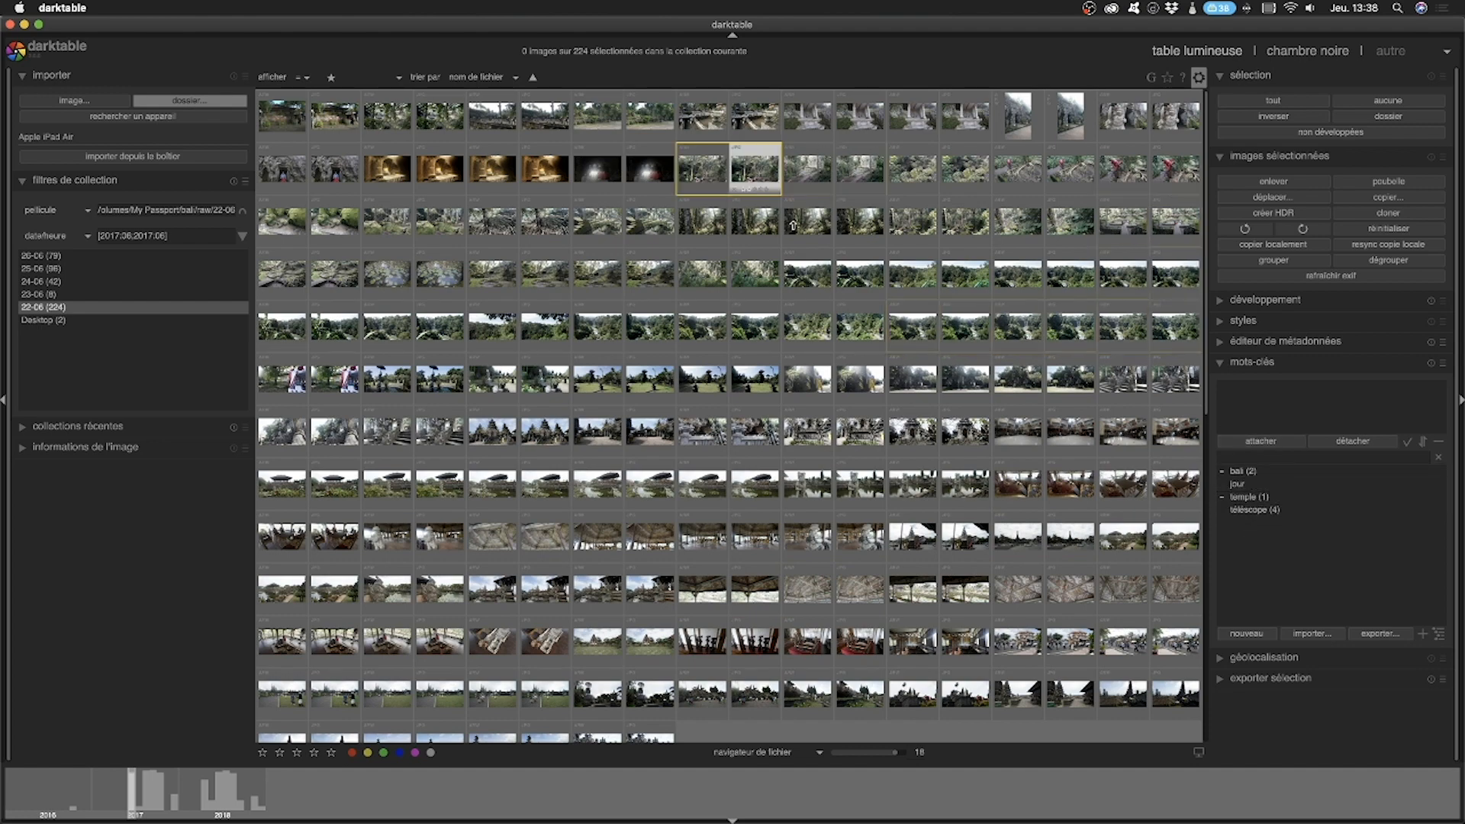
click(1270, 102)
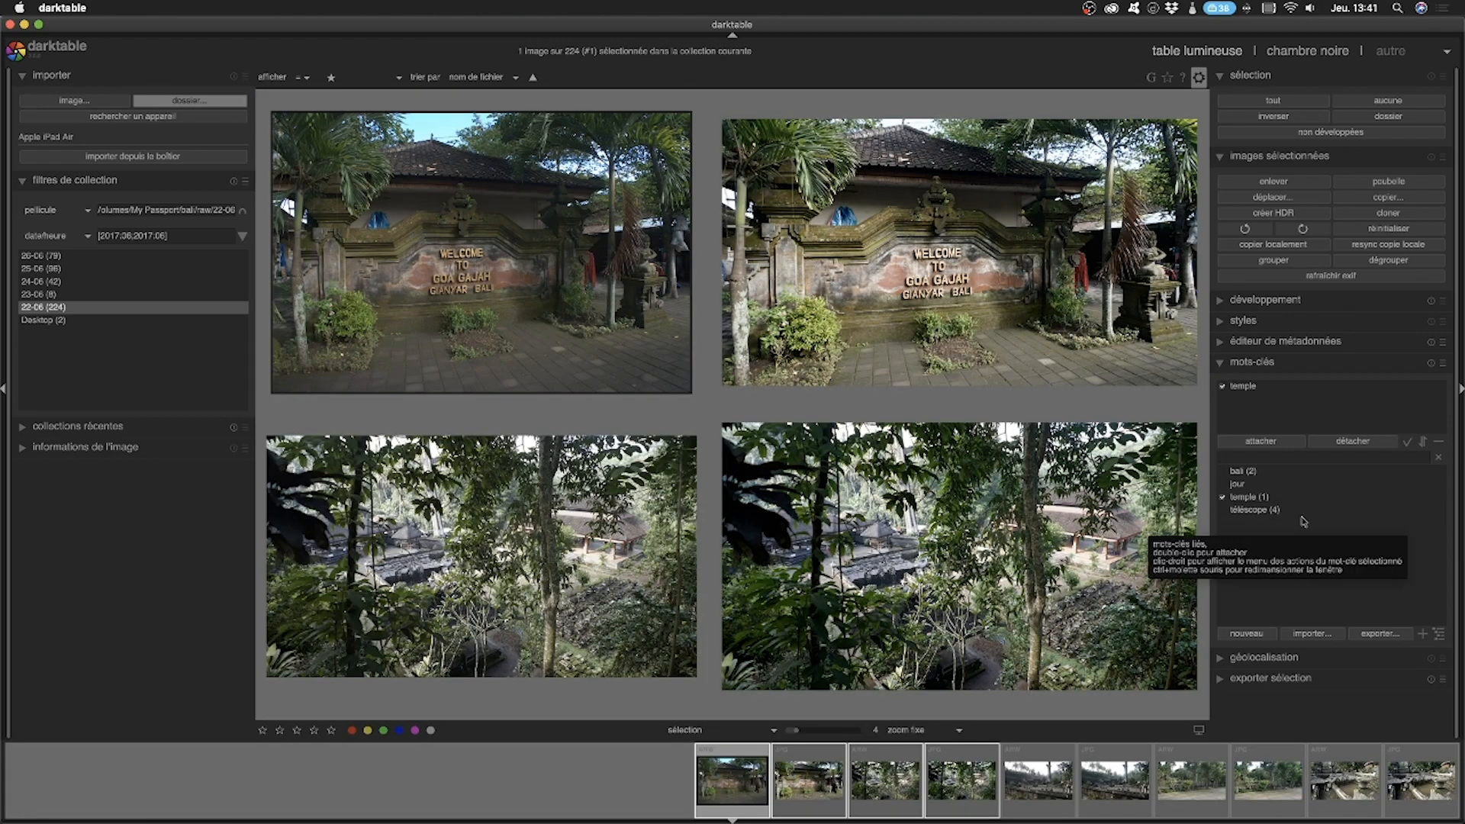
Step: Open the edit dialog of the keyword bali to view its options and close it without saving
click(1266, 497)
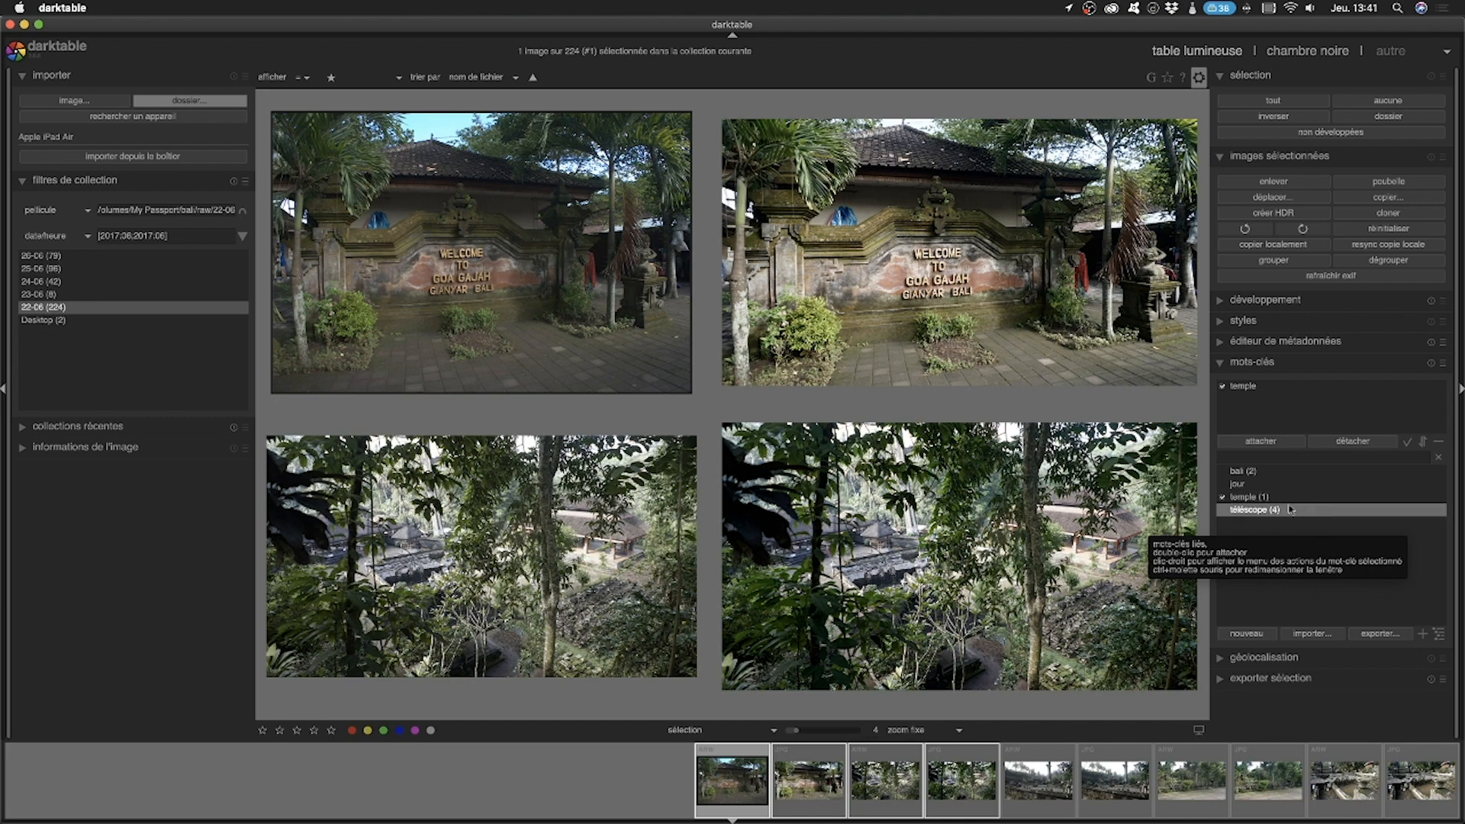
right_click(1251, 473)
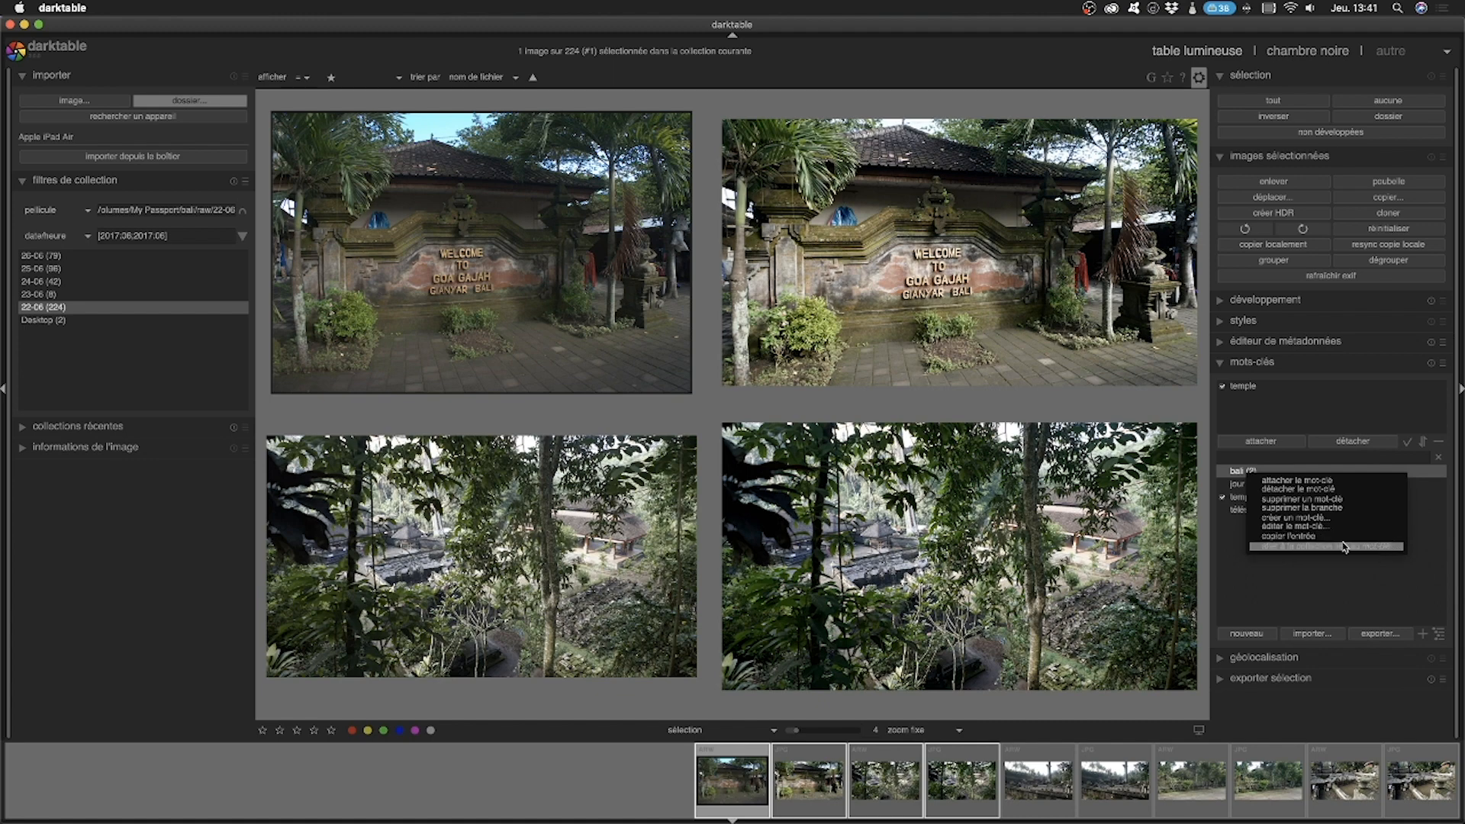
click(1234, 488)
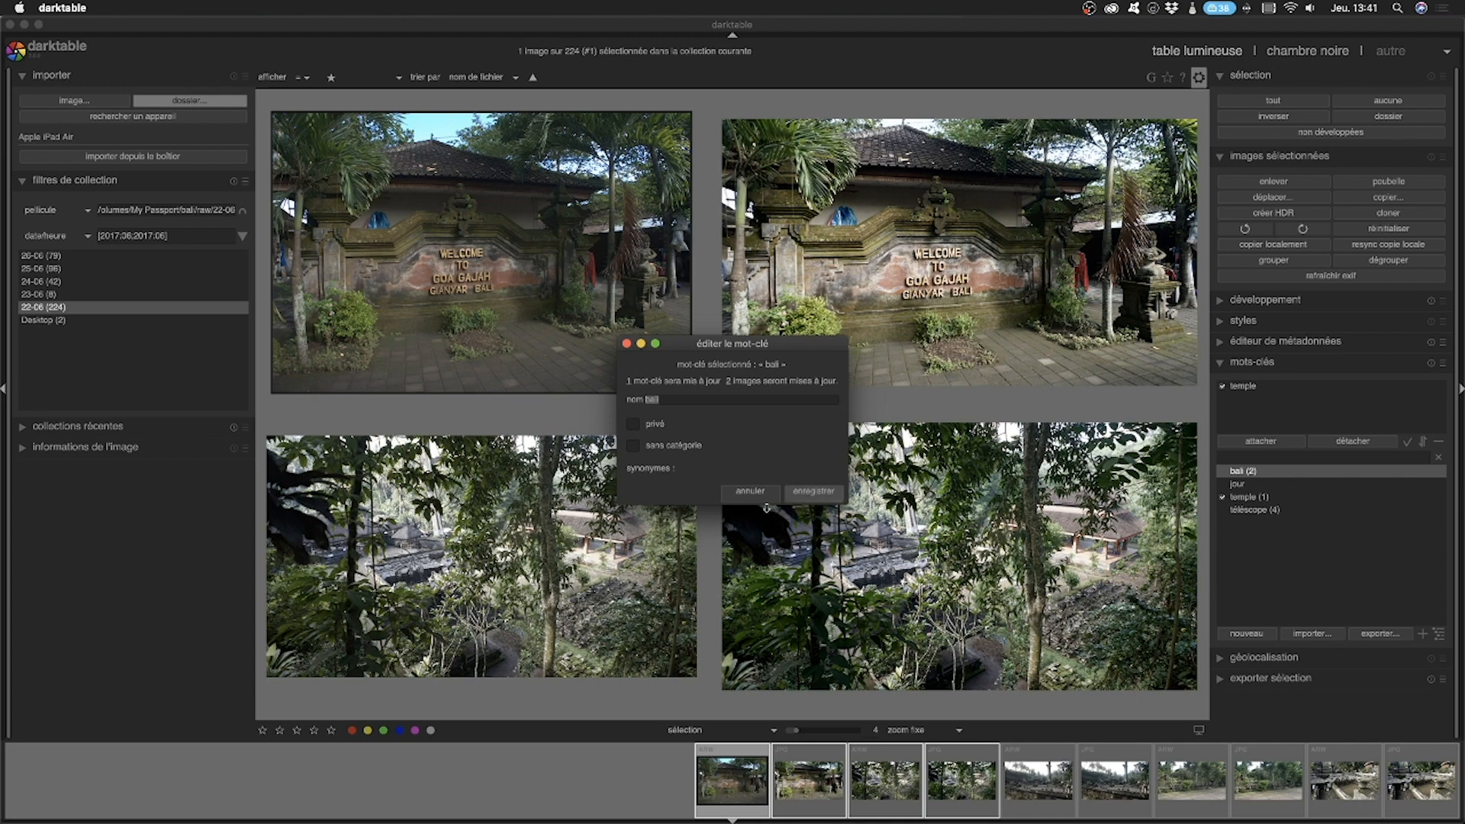
click(749, 491)
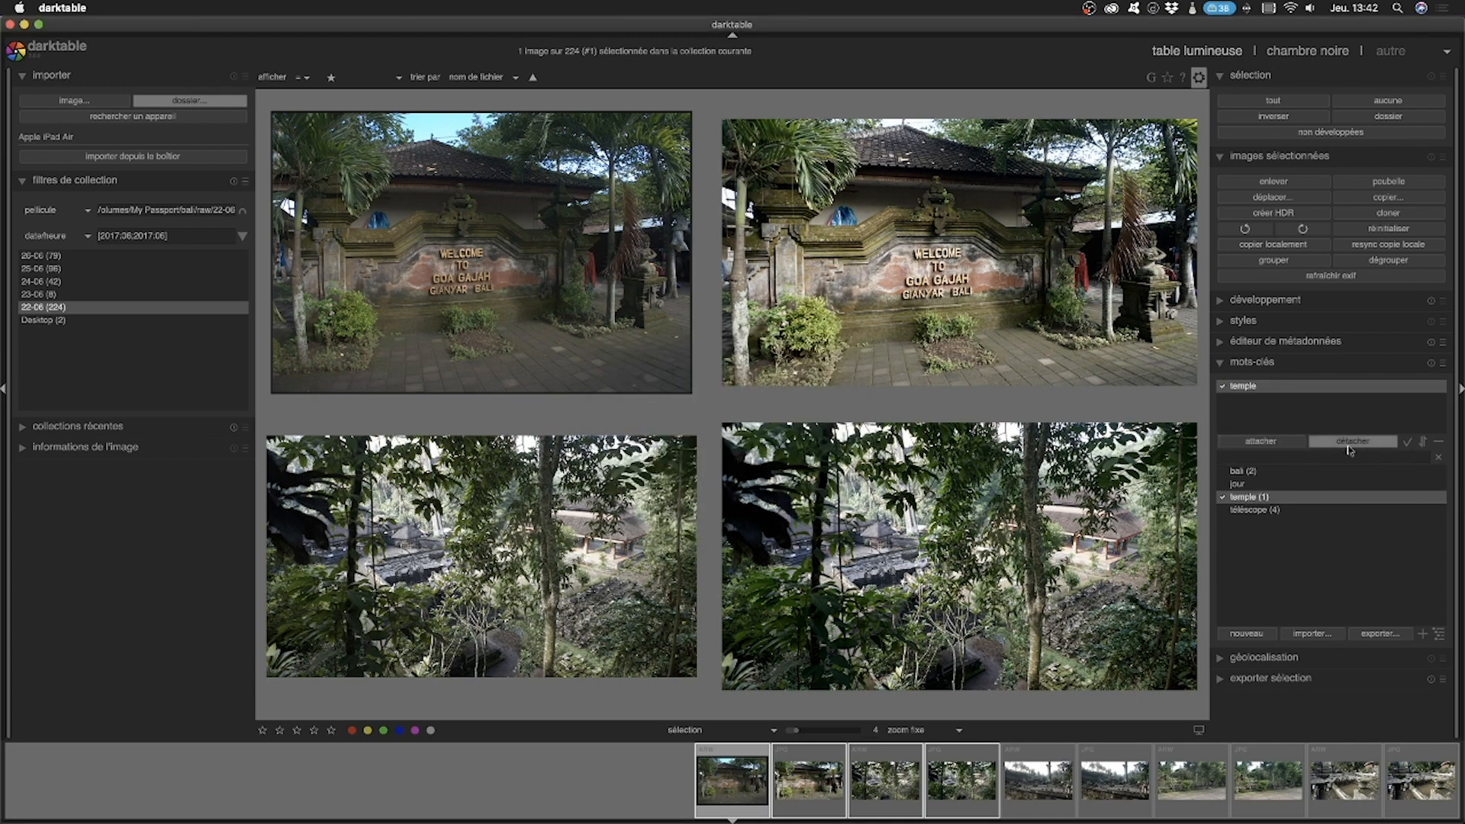
Step: Show and hide the automatic darktable keywords, and sort the keyword list by count and back by name
click(1406, 442)
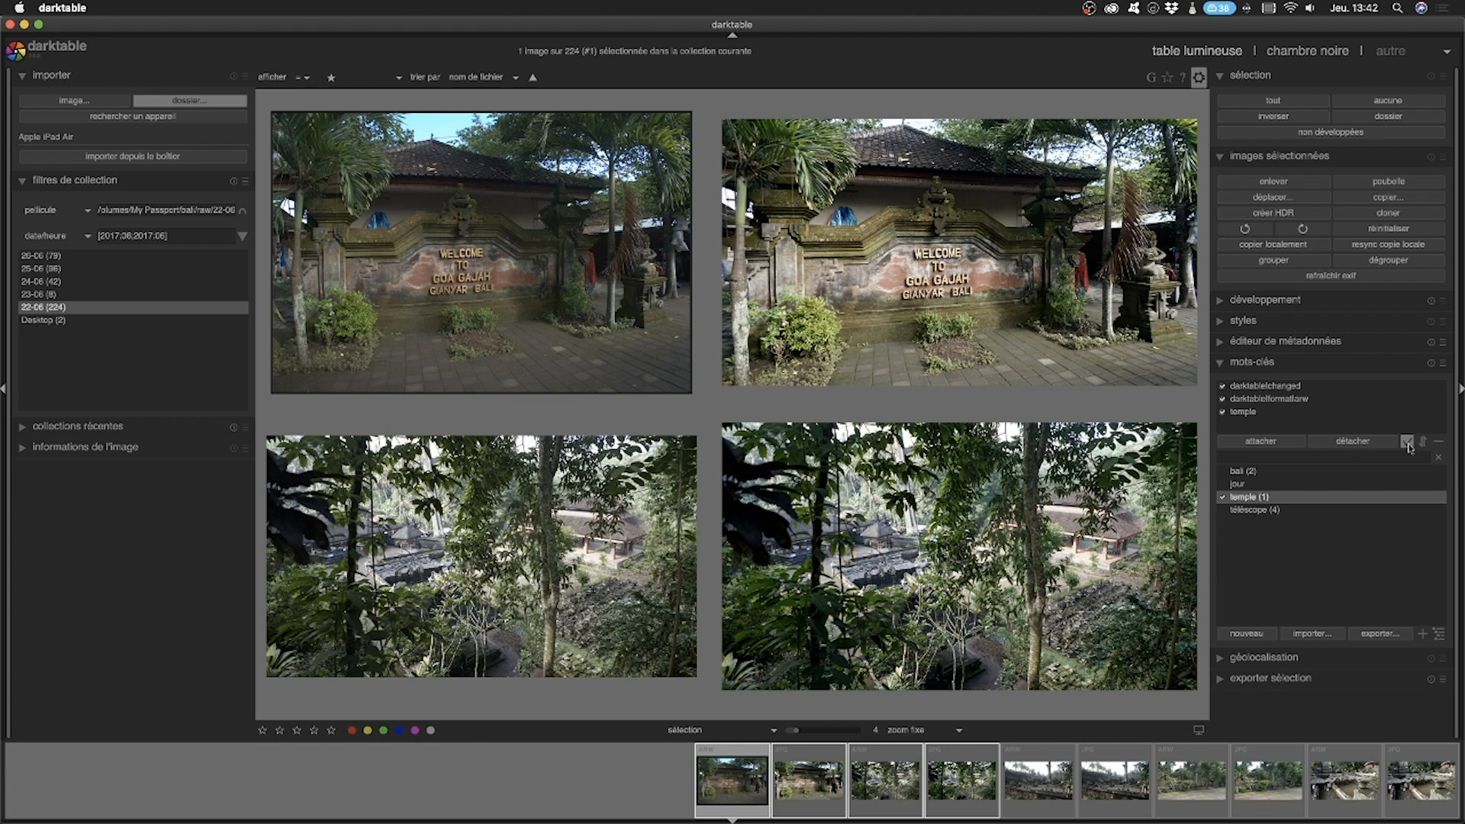
click(1408, 446)
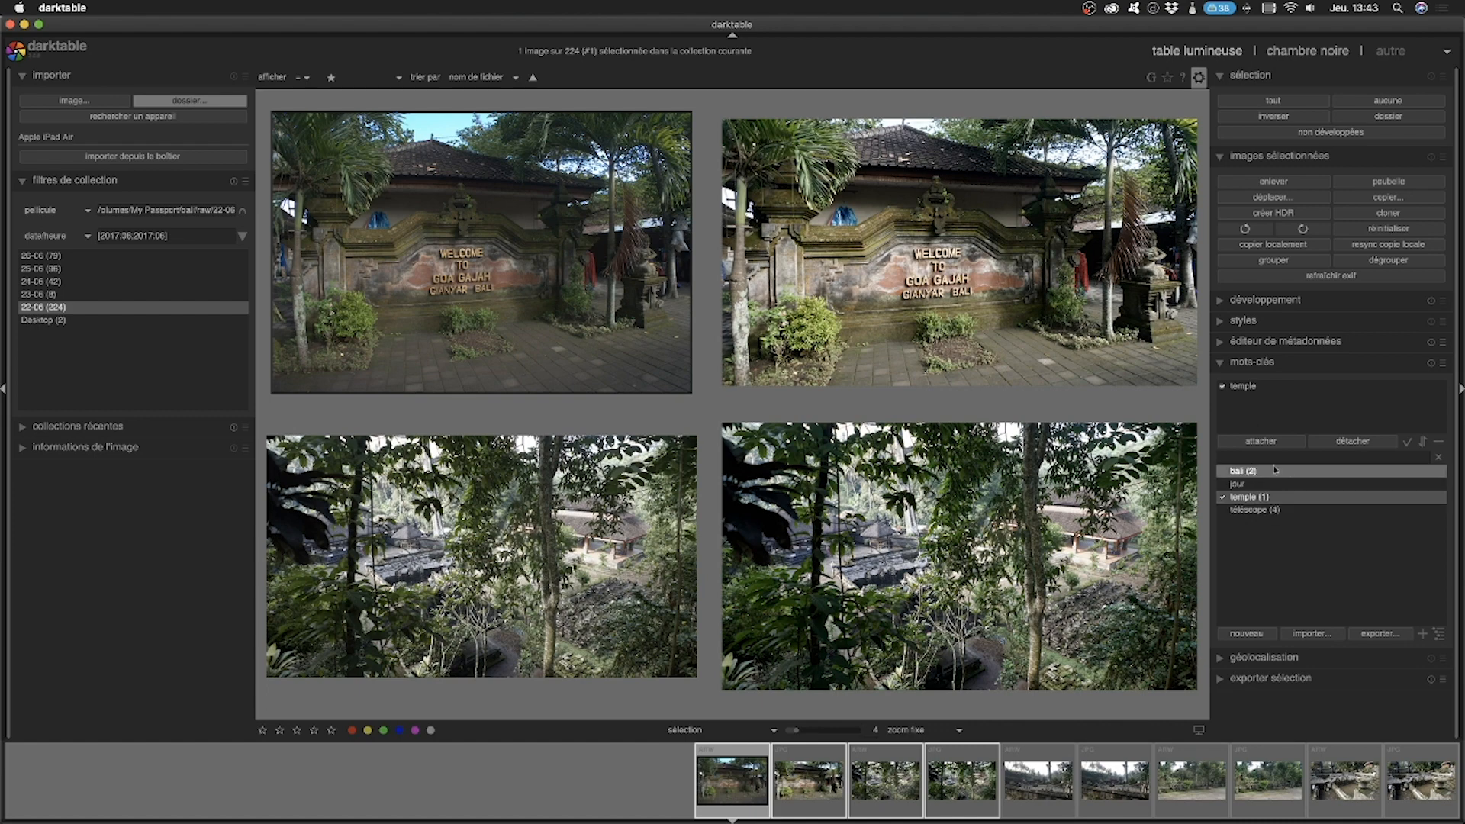
click(1422, 443)
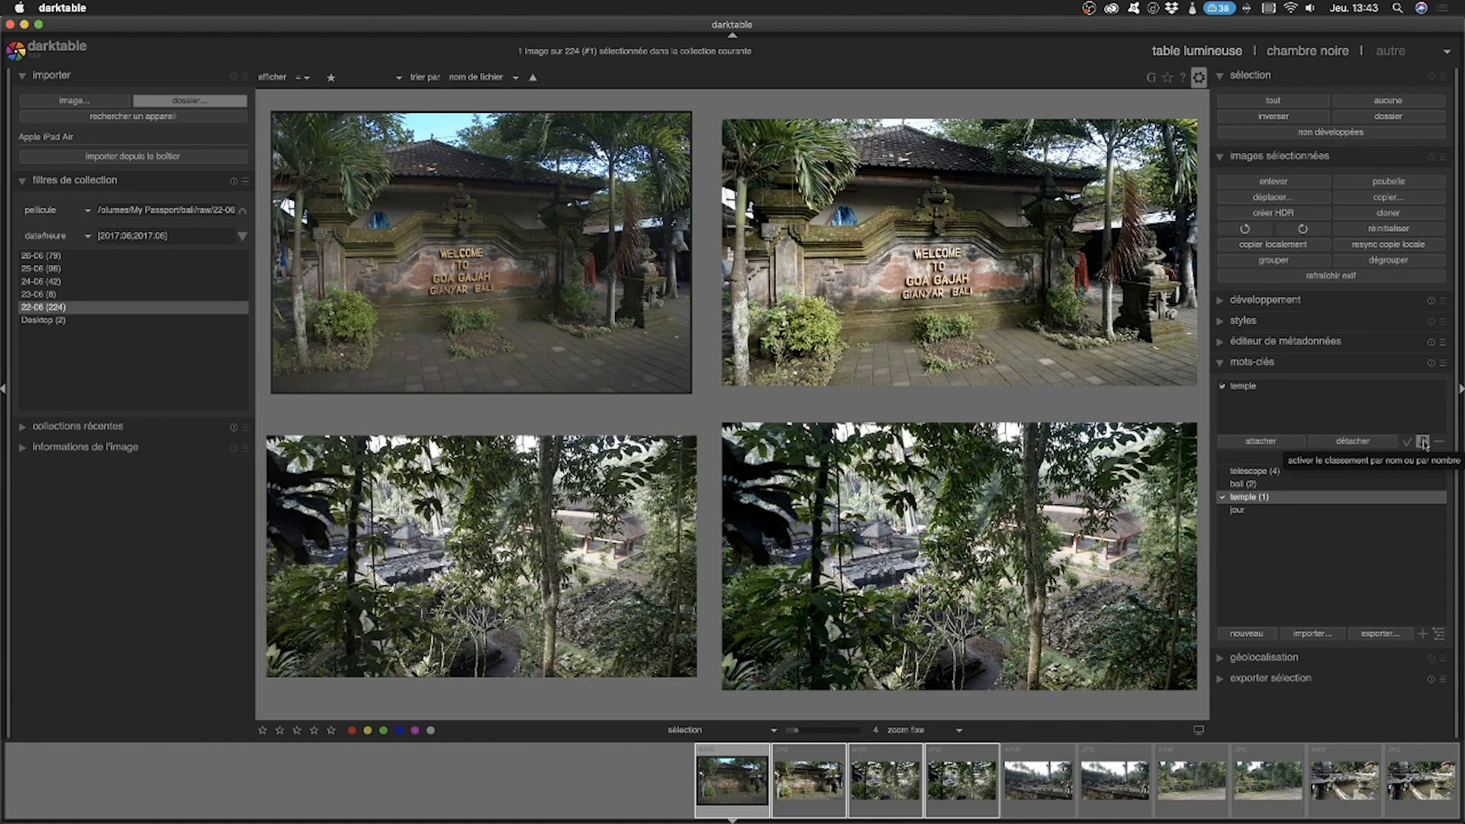
click(1423, 443)
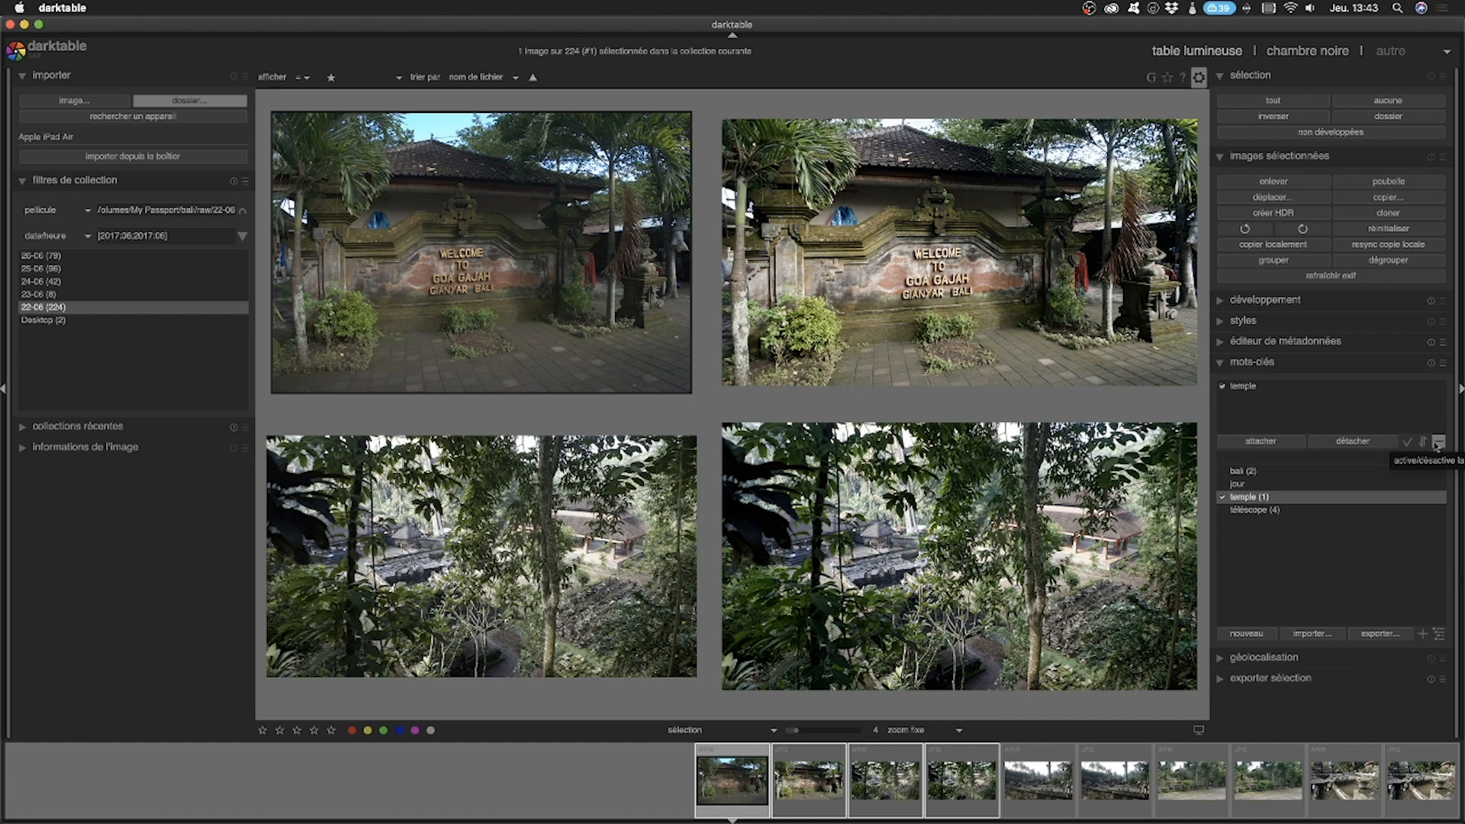
click(1438, 445)
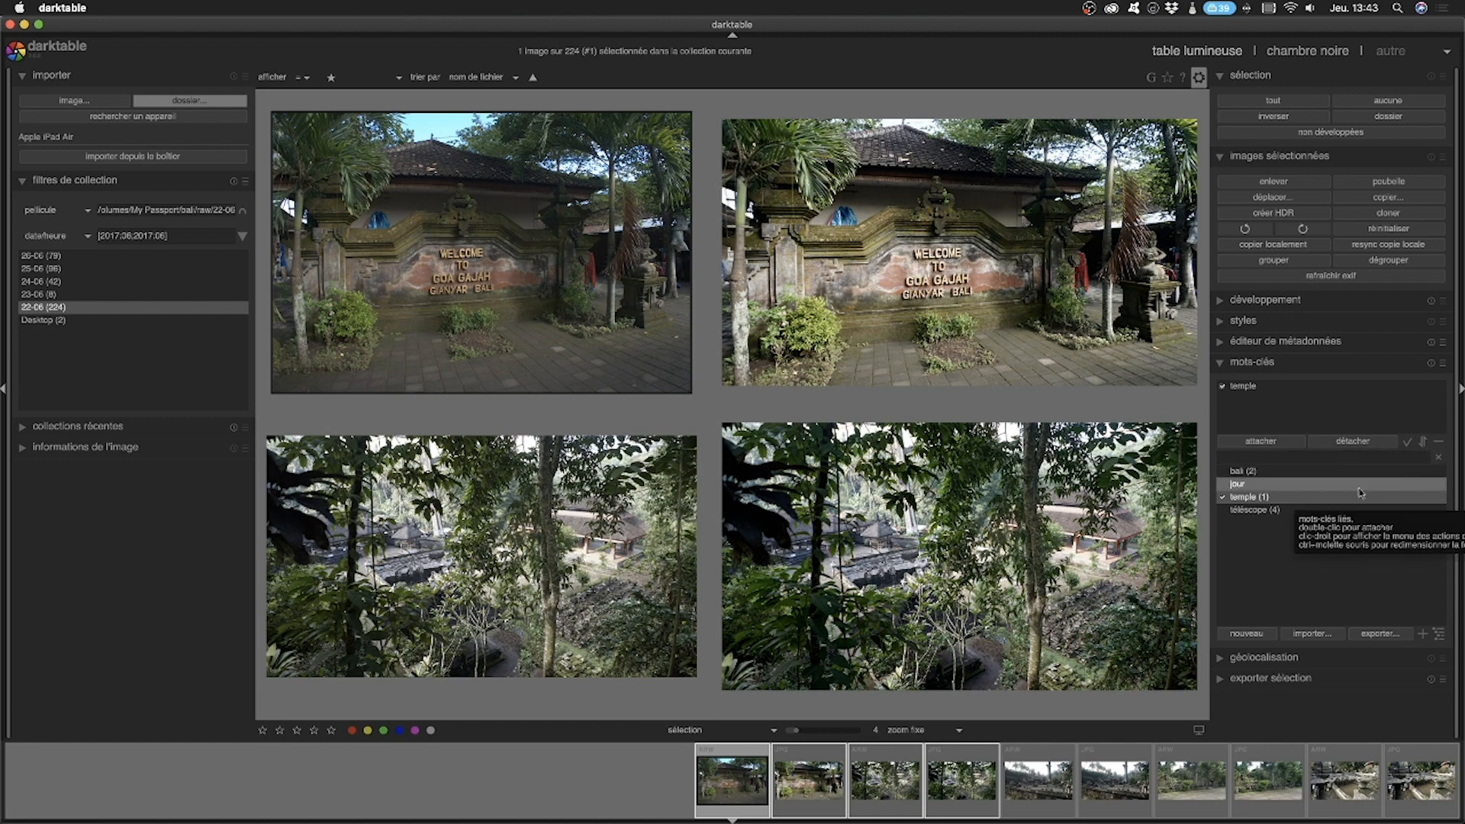
Step: Create the keyword voyage and attach it to the selected temple entrance image
click(1271, 456)
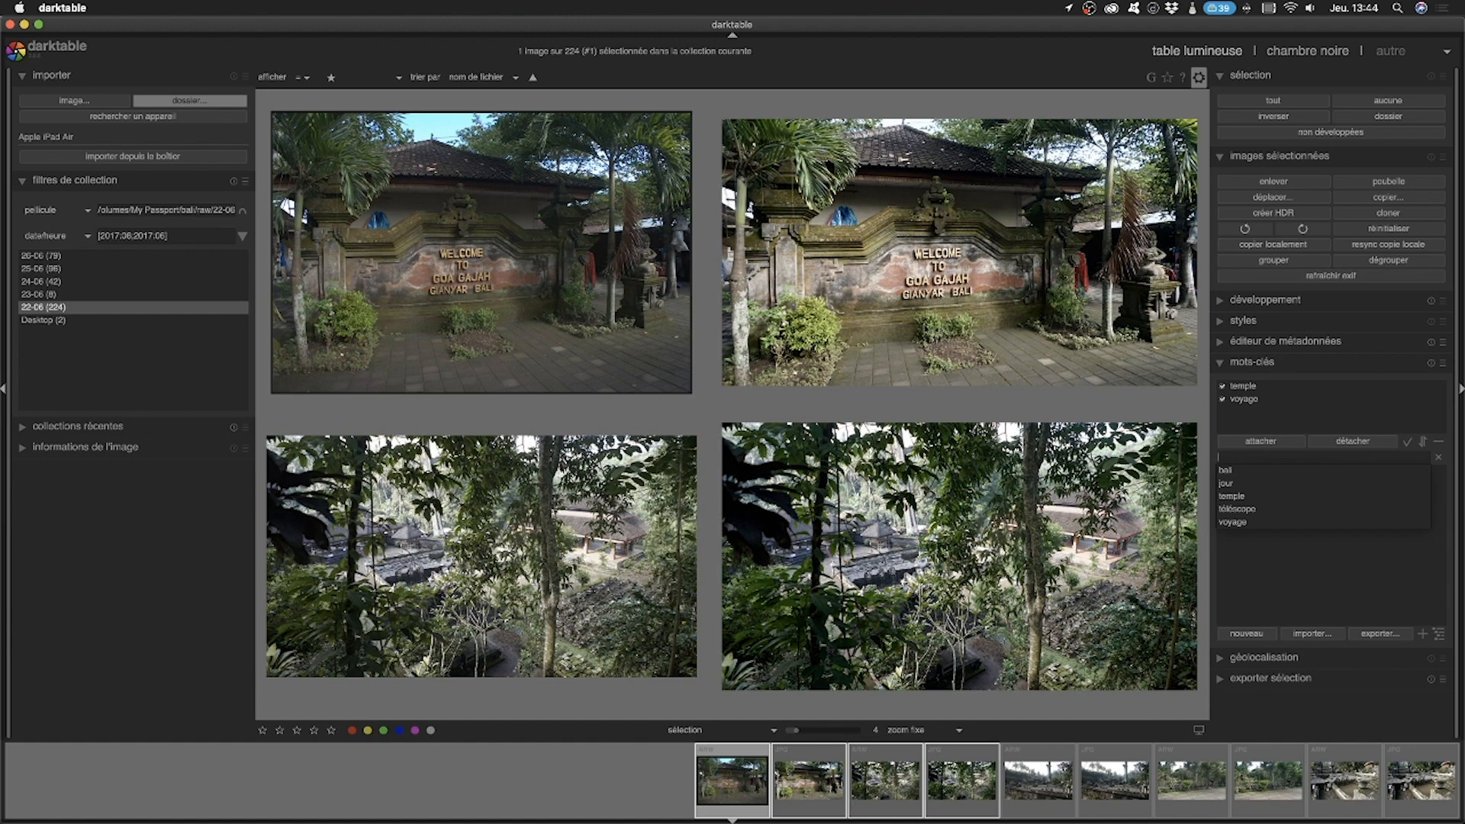
click(1253, 431)
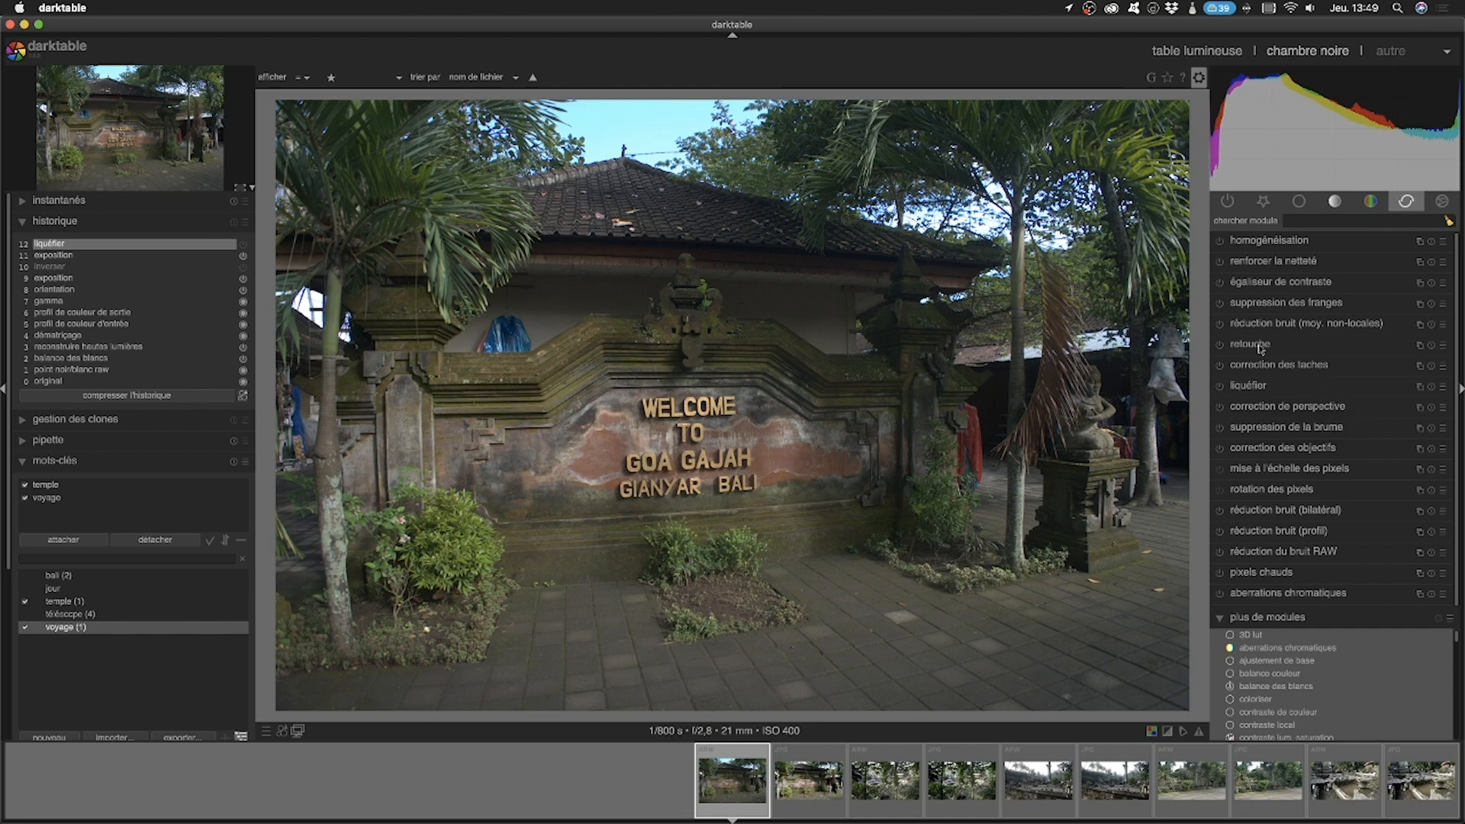
Step: Move the retouche module below correction des taches, move it up above suppression des franges, and switch it off
drag(1260, 349, 1266, 381)
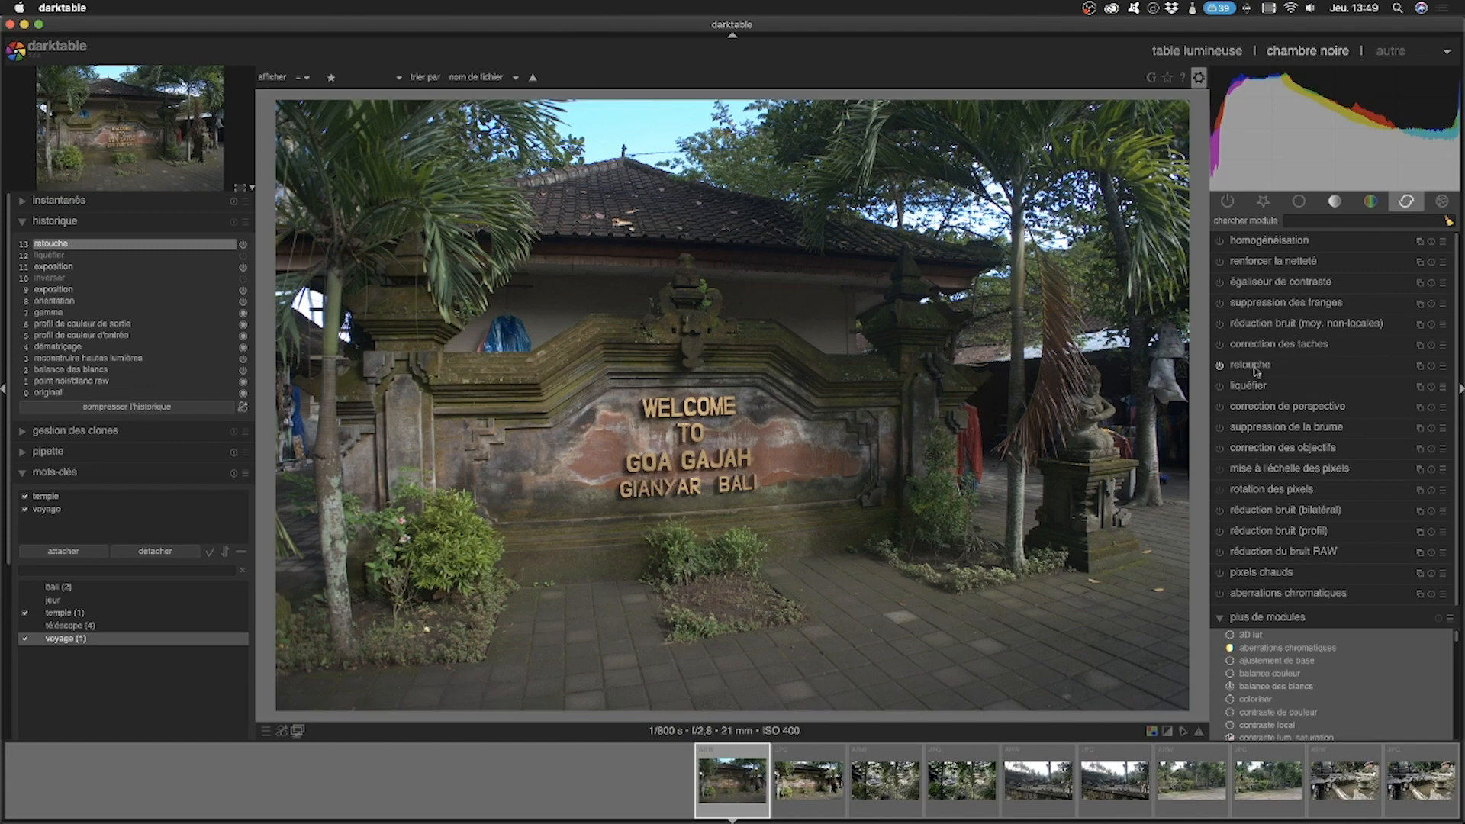
click(1221, 366)
drag(1259, 367, 1266, 312)
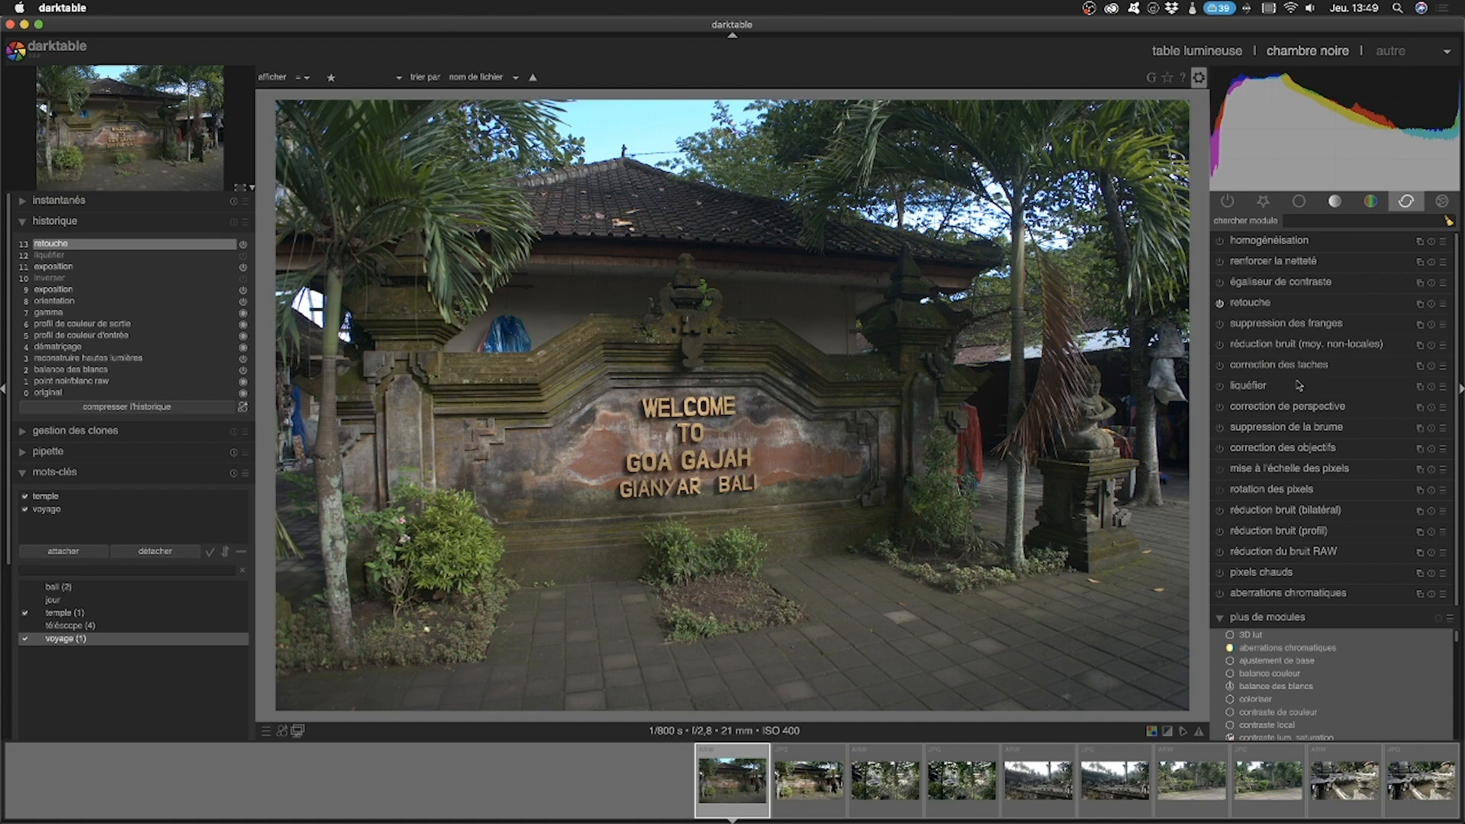
click(1220, 302)
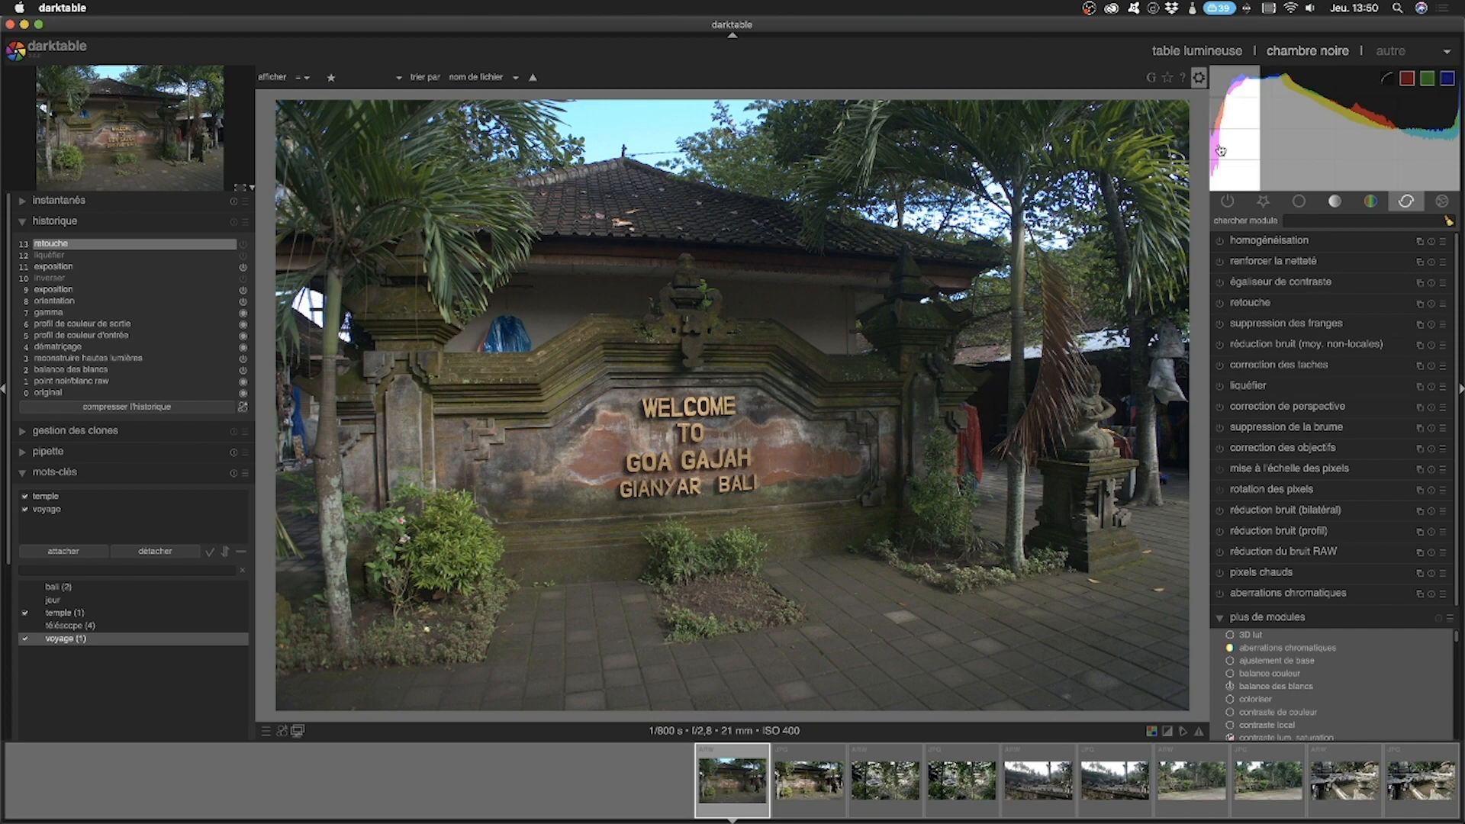
Step: Try the darktable-icons-grey theme in the preferences and set the interface theme to darktable-elegant-grey
click(1200, 77)
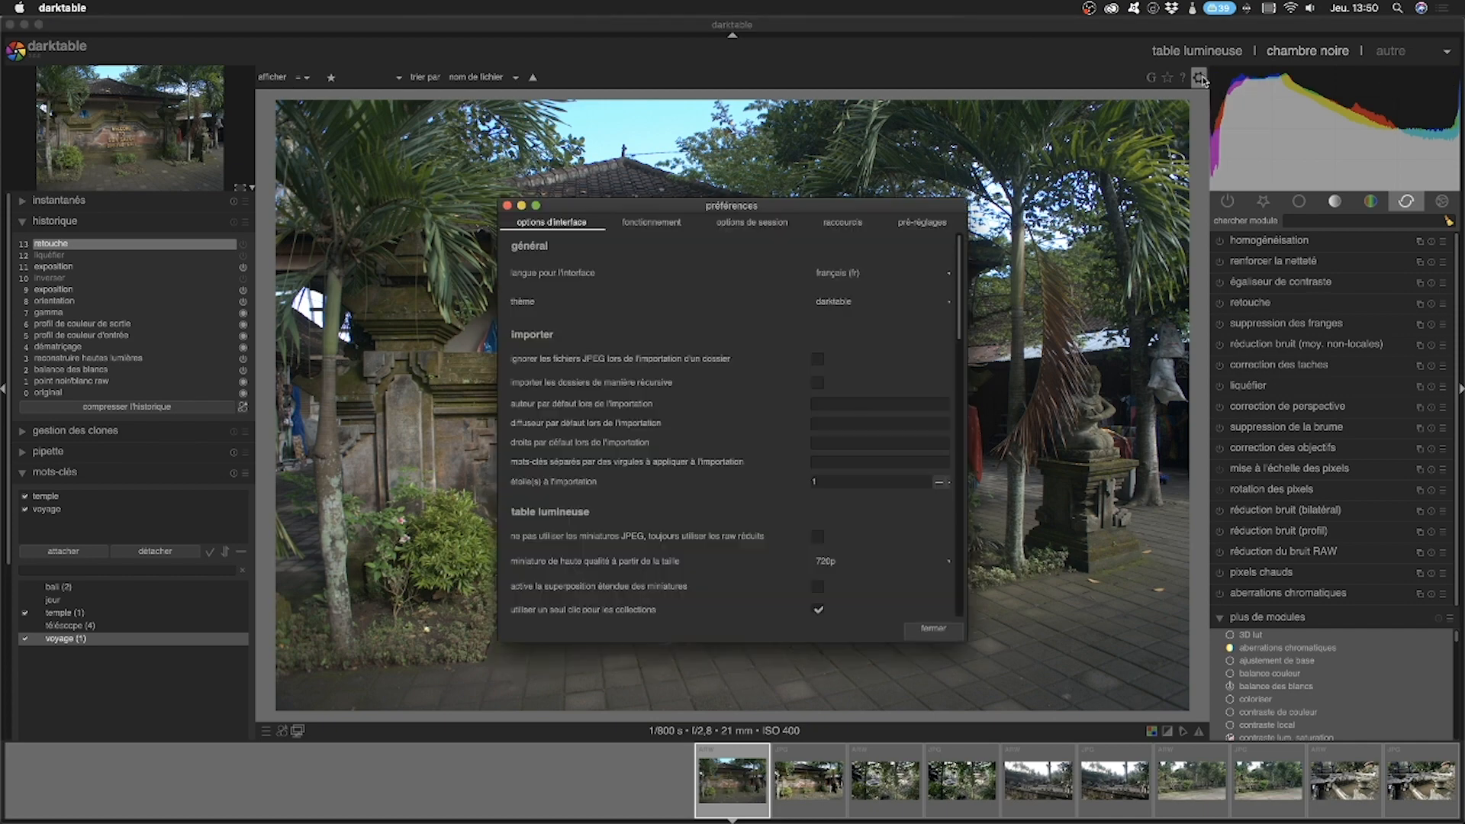
click(858, 309)
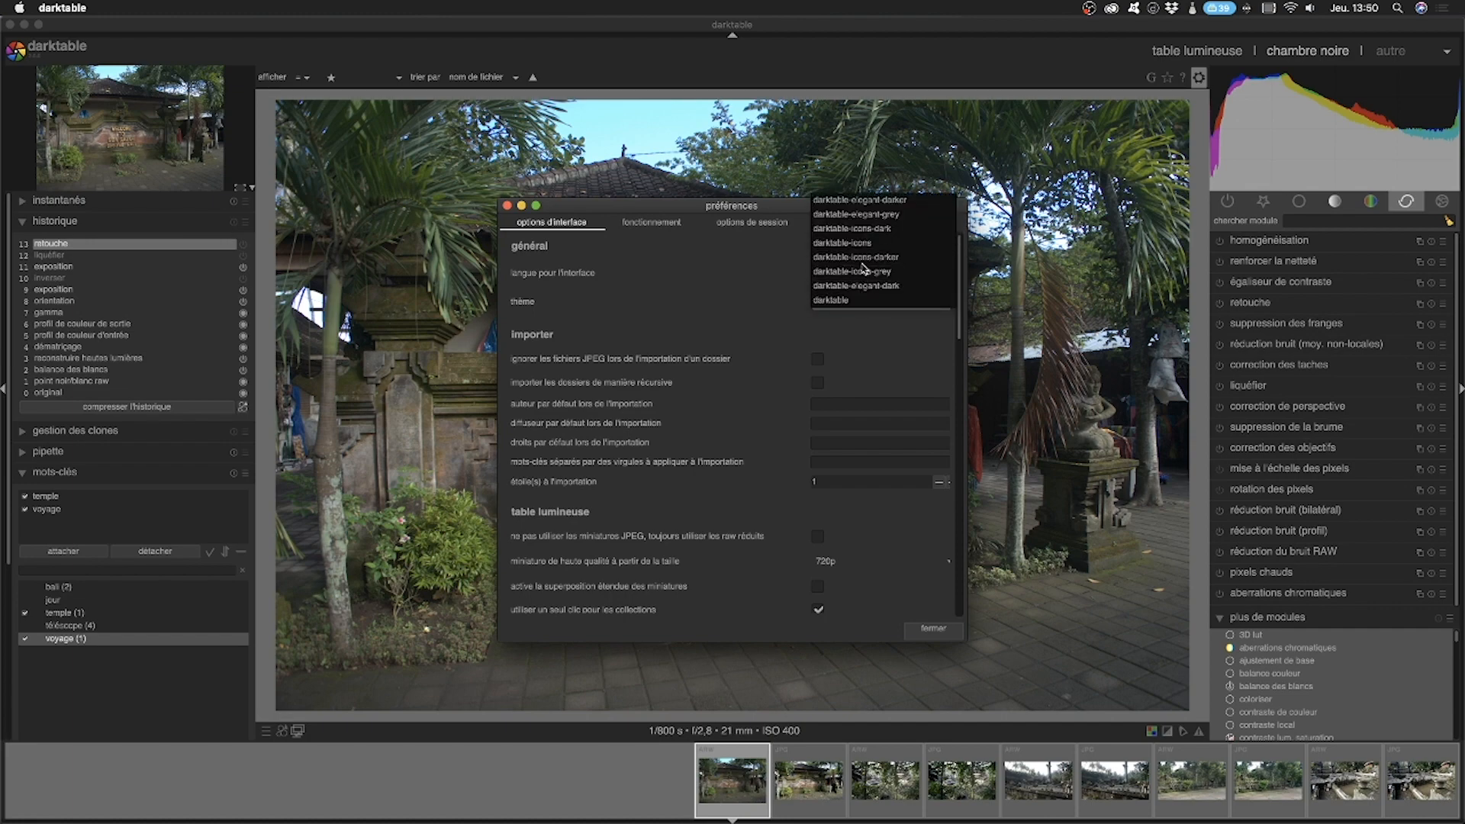
click(862, 271)
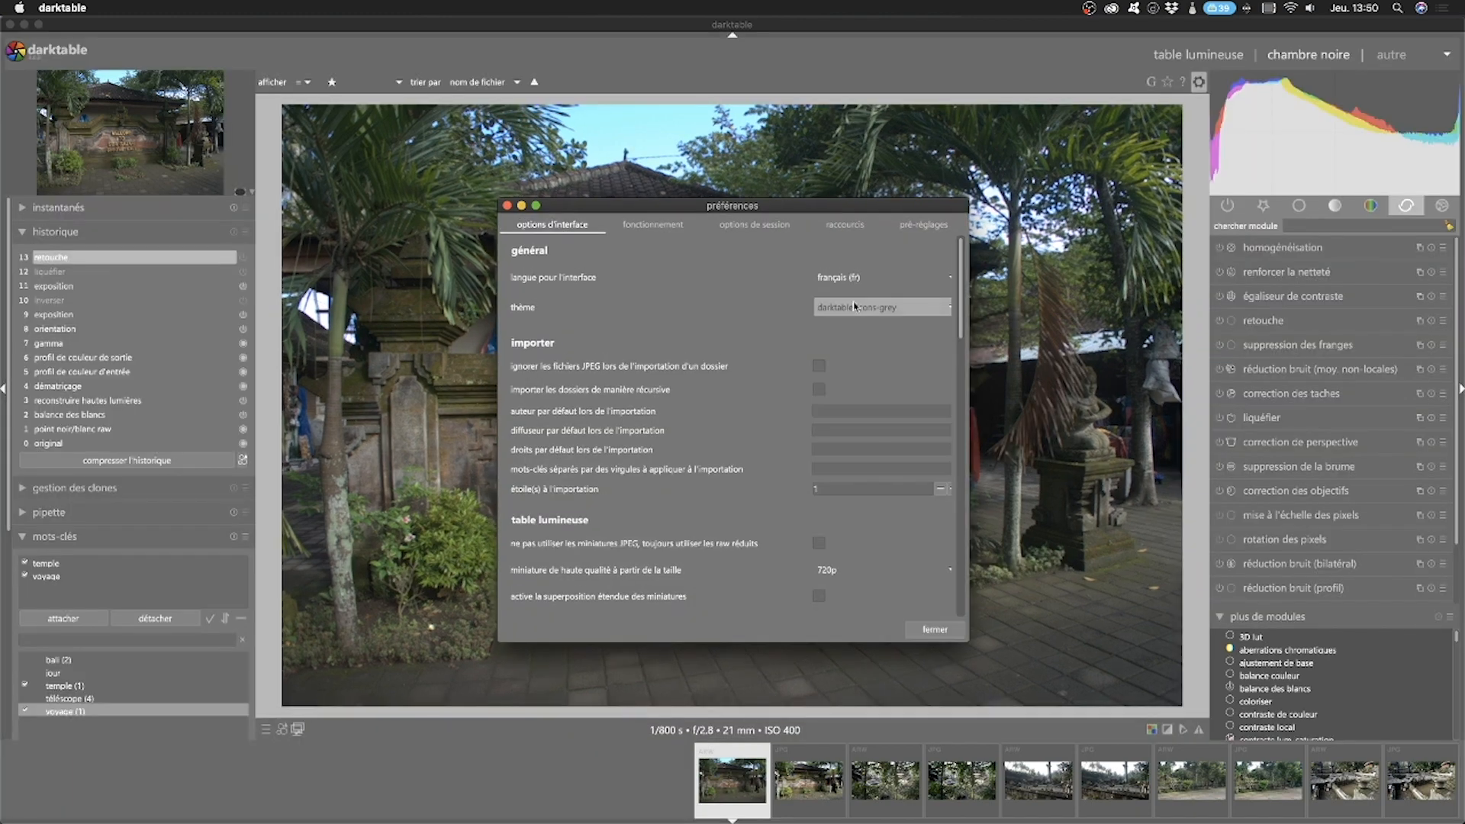
click(897, 315)
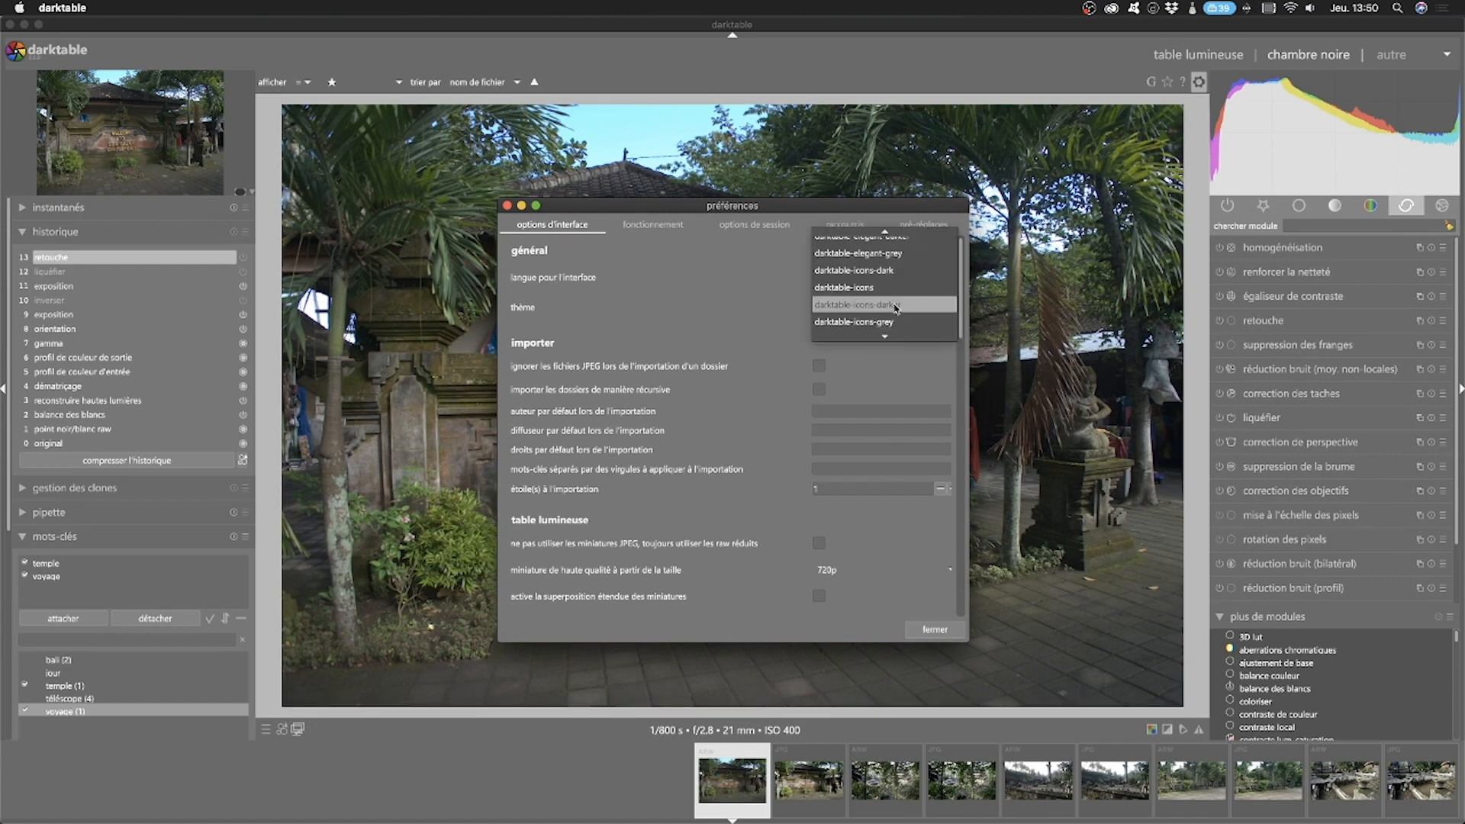
click(908, 261)
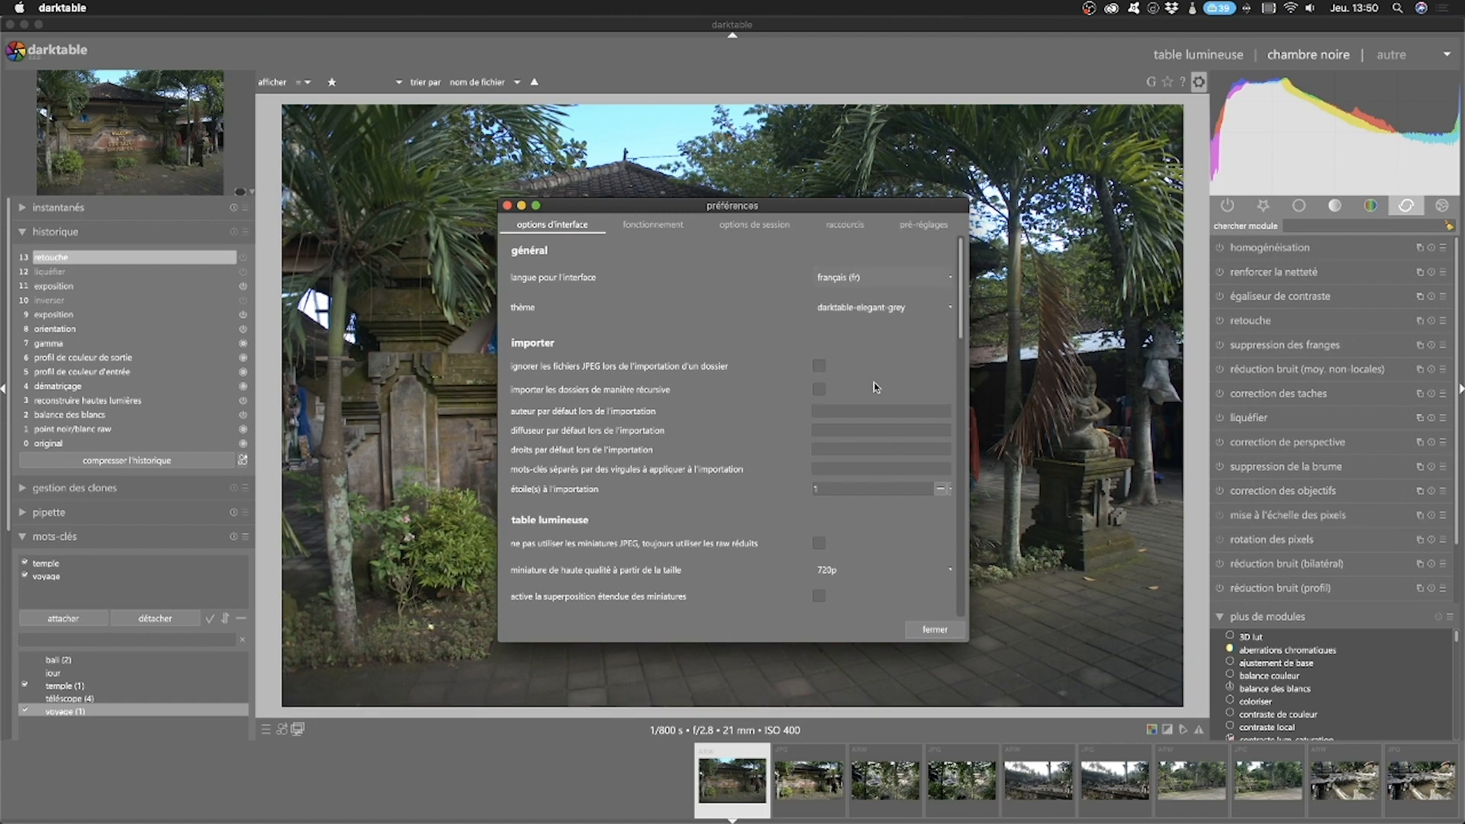
click(933, 631)
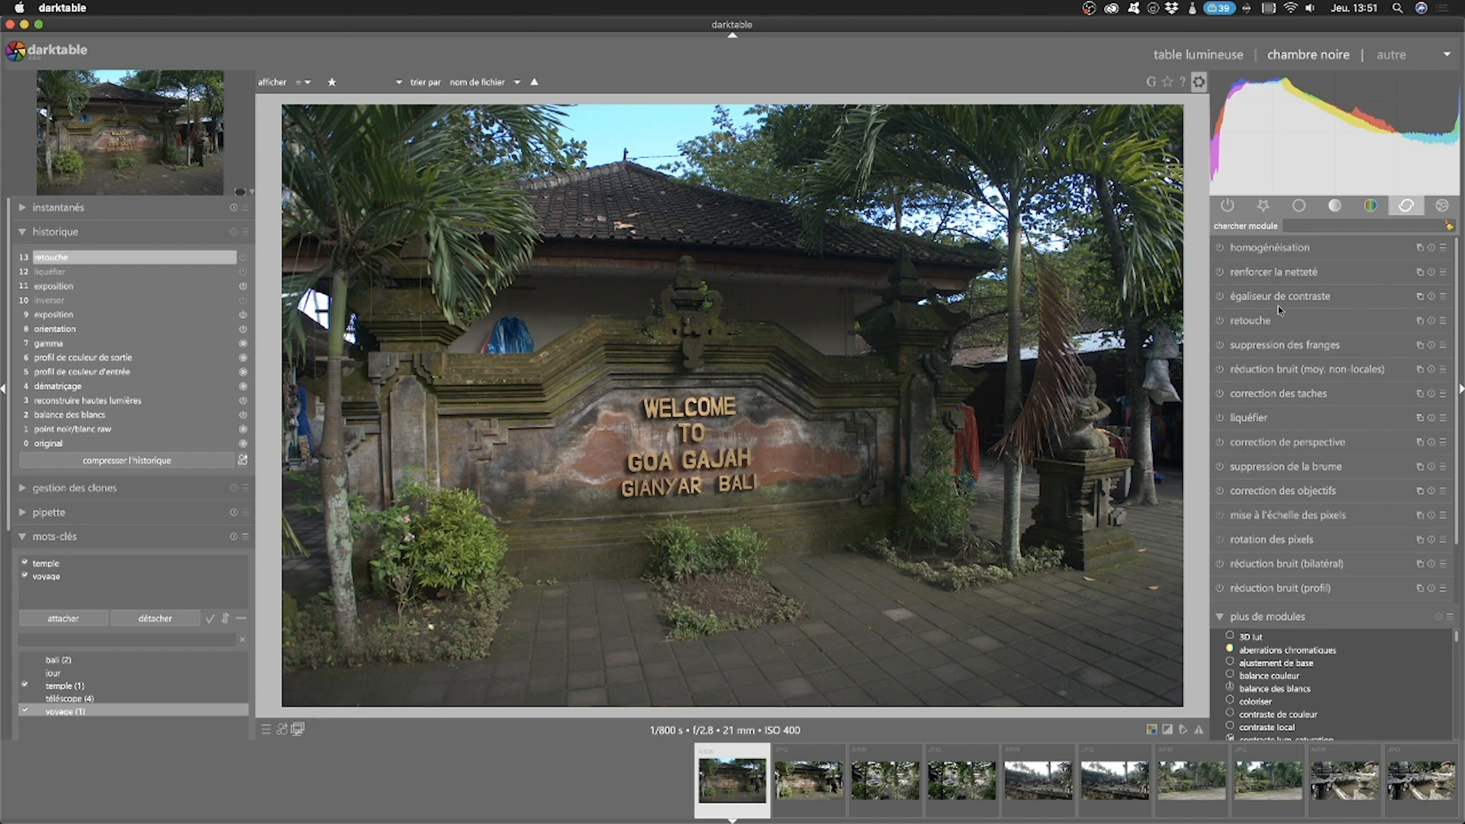
Step: Return to the table lumineuse and look at its display modes, keeping sélection
click(1220, 55)
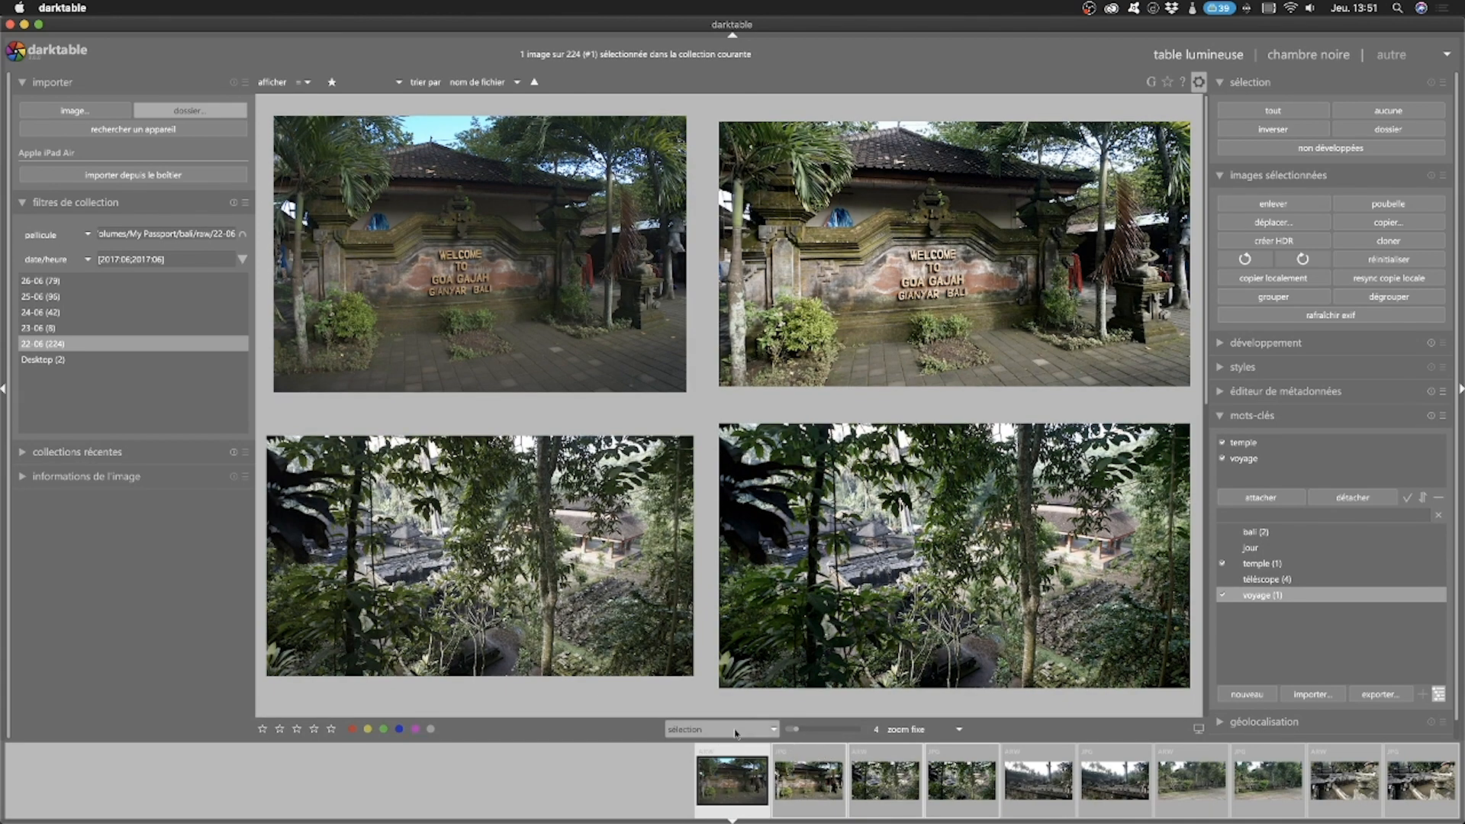
click(777, 730)
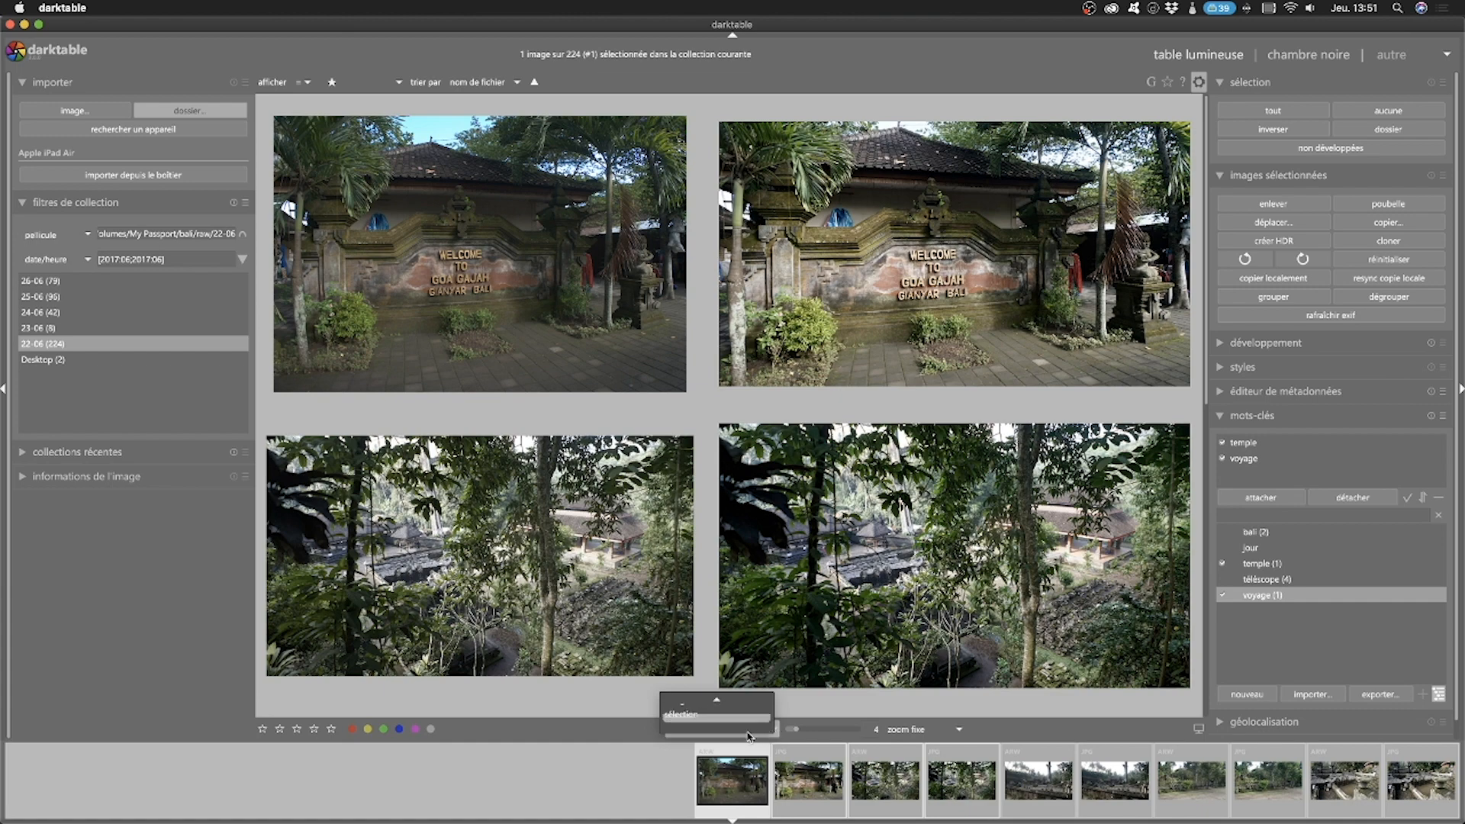
click(681, 717)
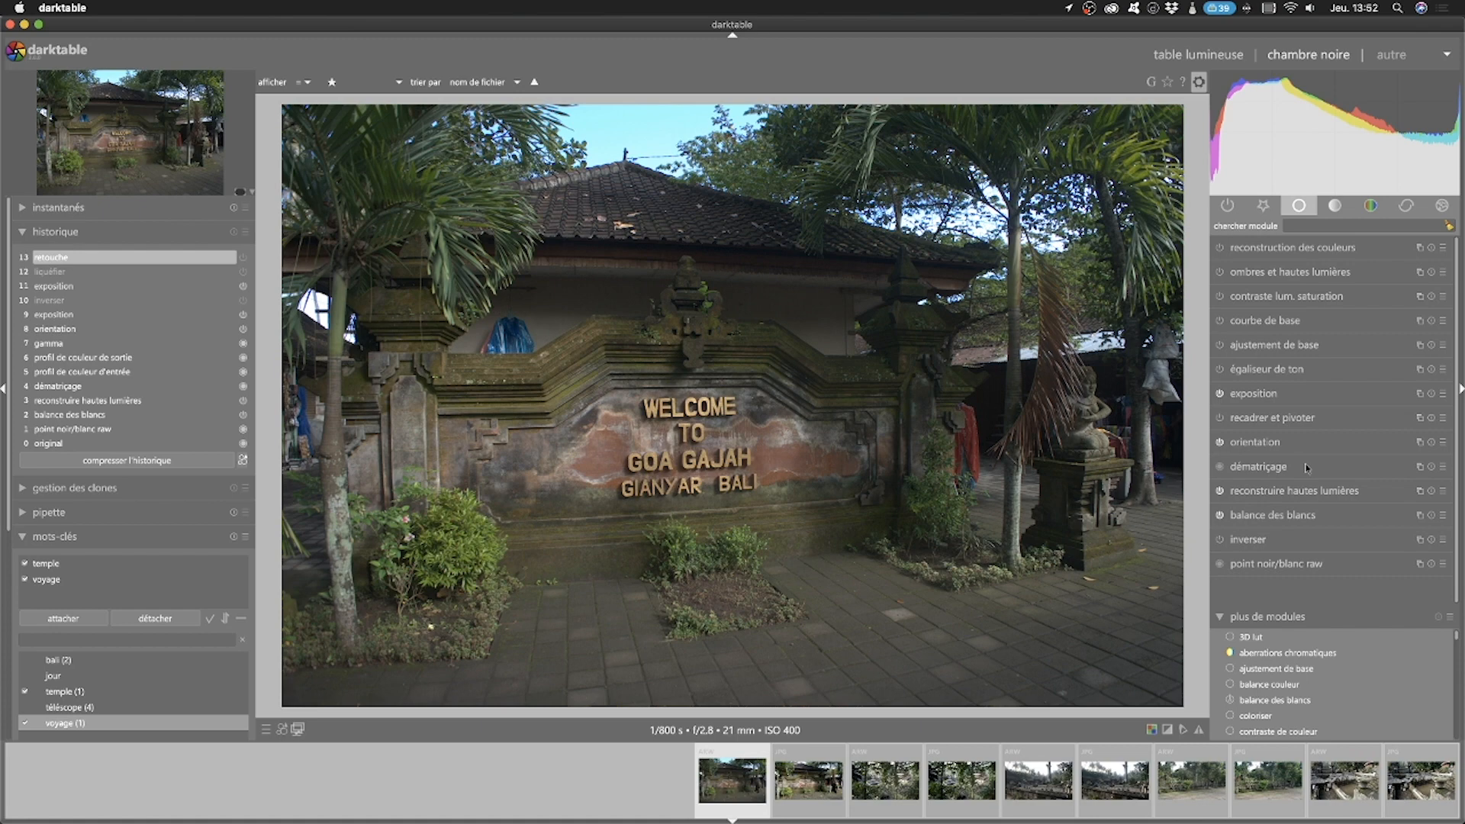
Step: Expand the exposition module for the temple entrance image in the chambre noire
click(1254, 394)
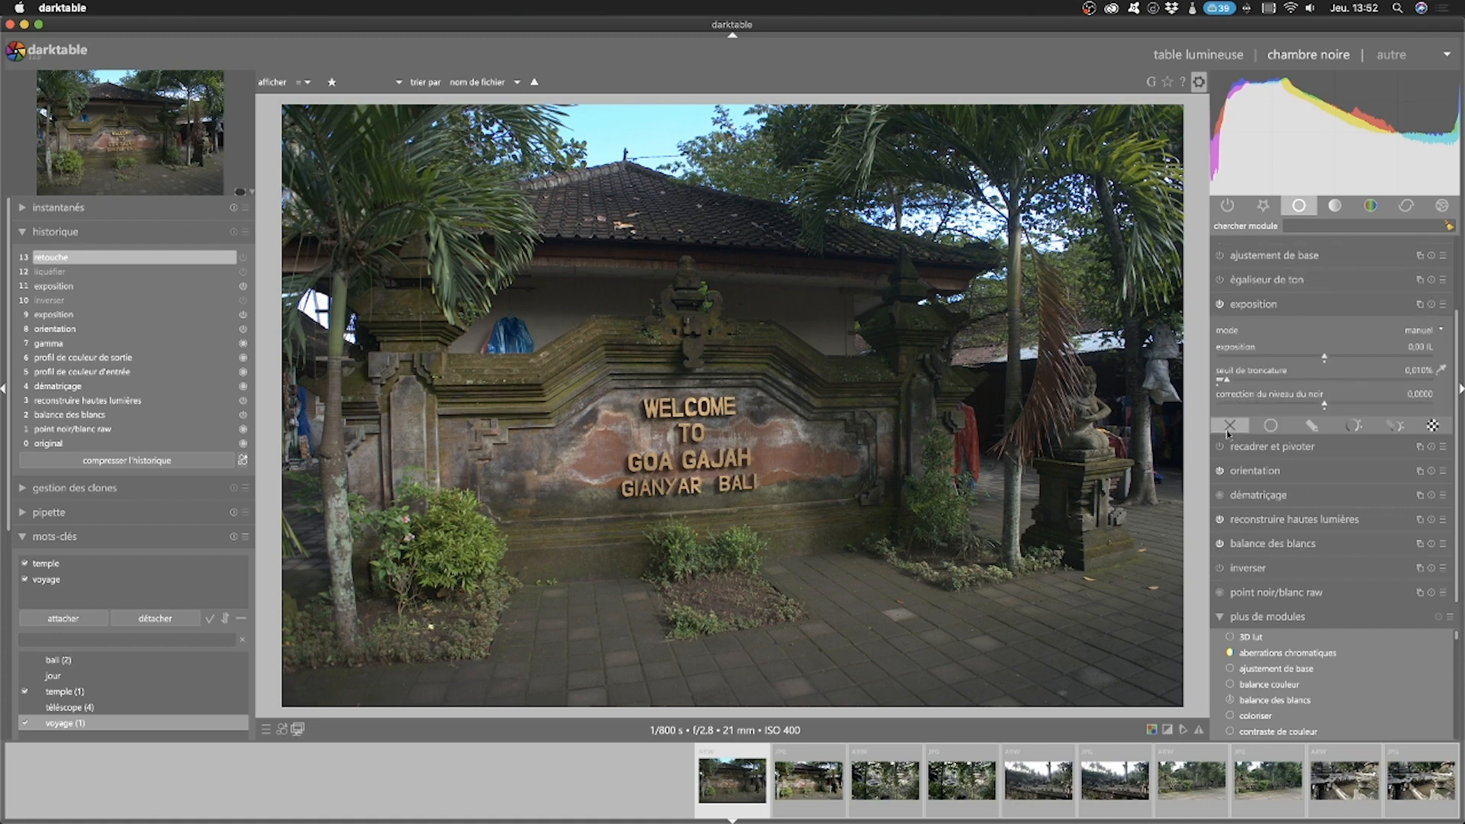